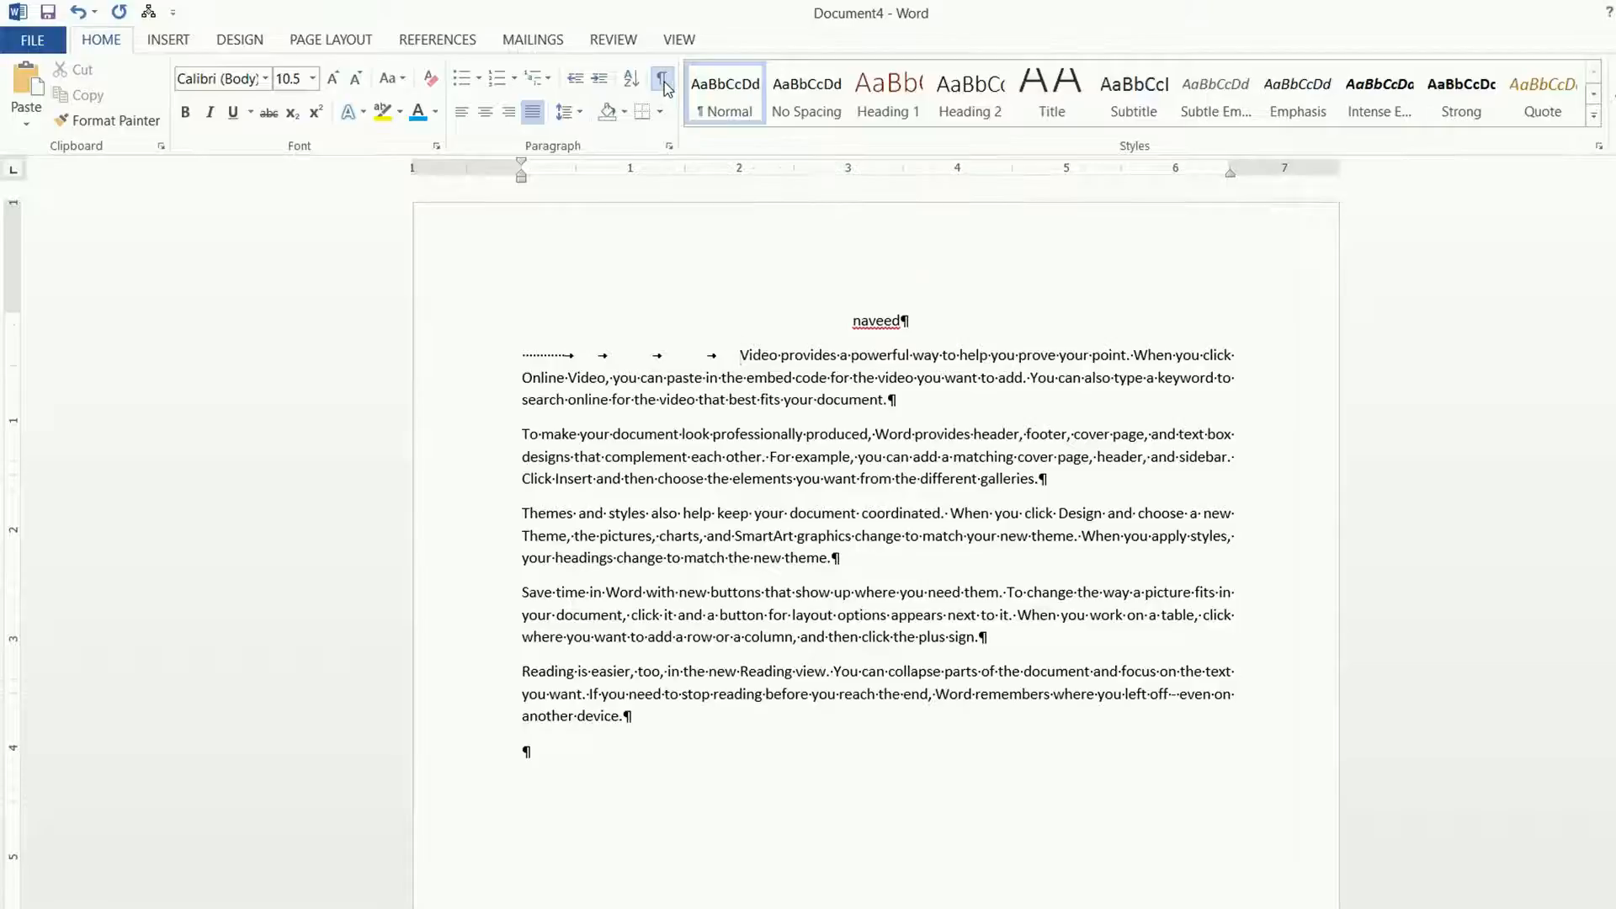
Toggle the formatting marks and insert extra spaces and tabs at the start of the first body paragraph.
click(664, 80)
click(663, 82)
click(572, 356)
key(Tab)
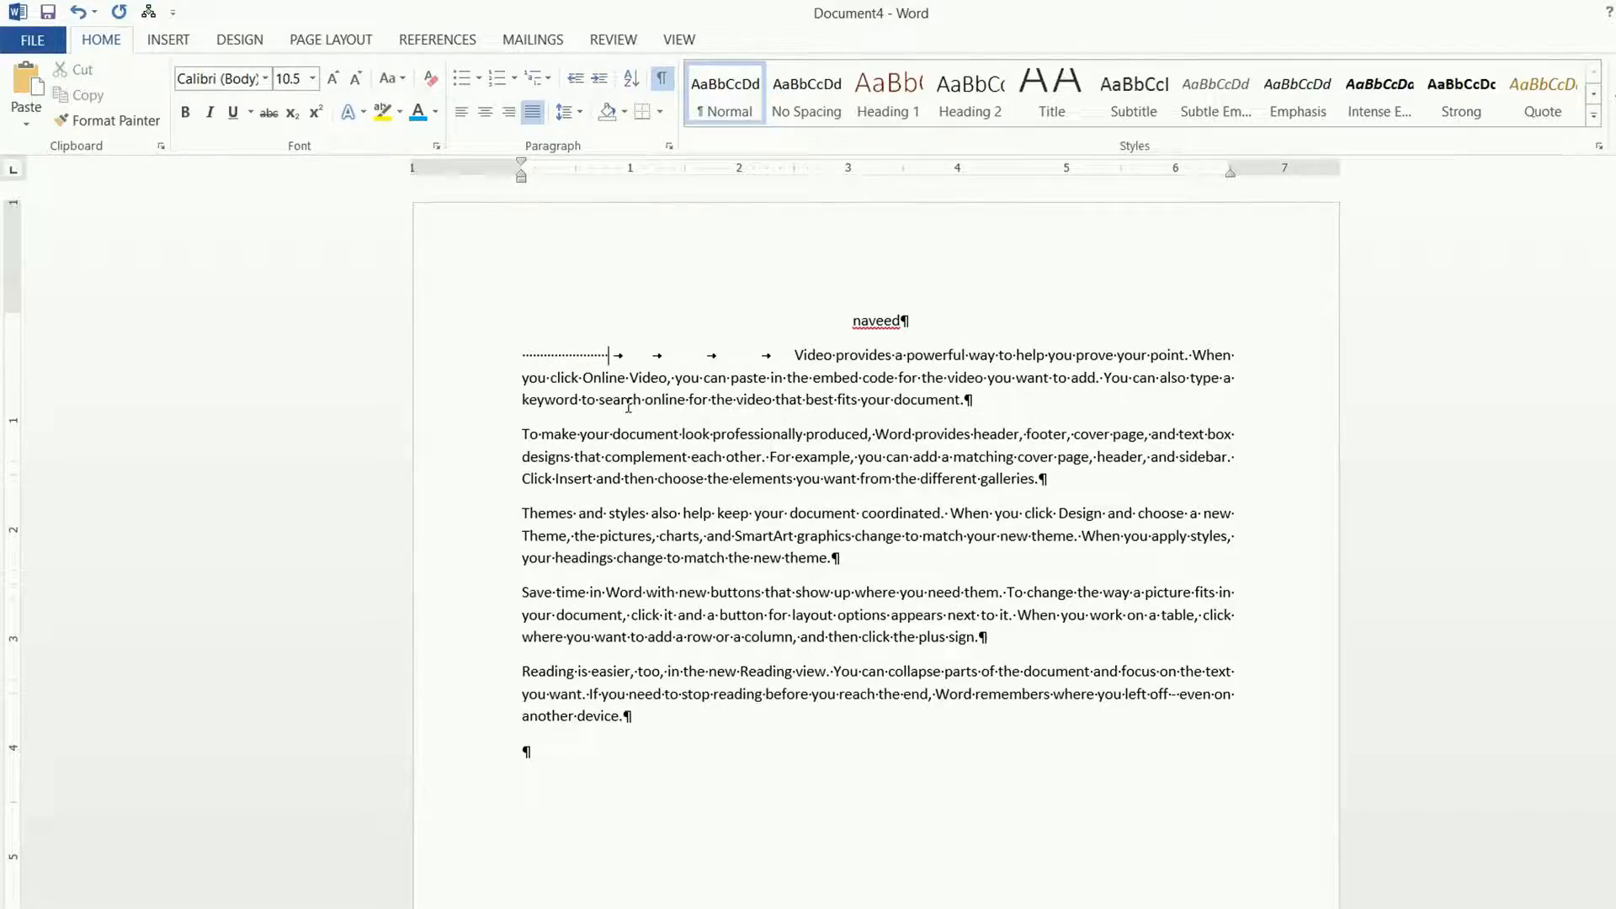
key(Tab)
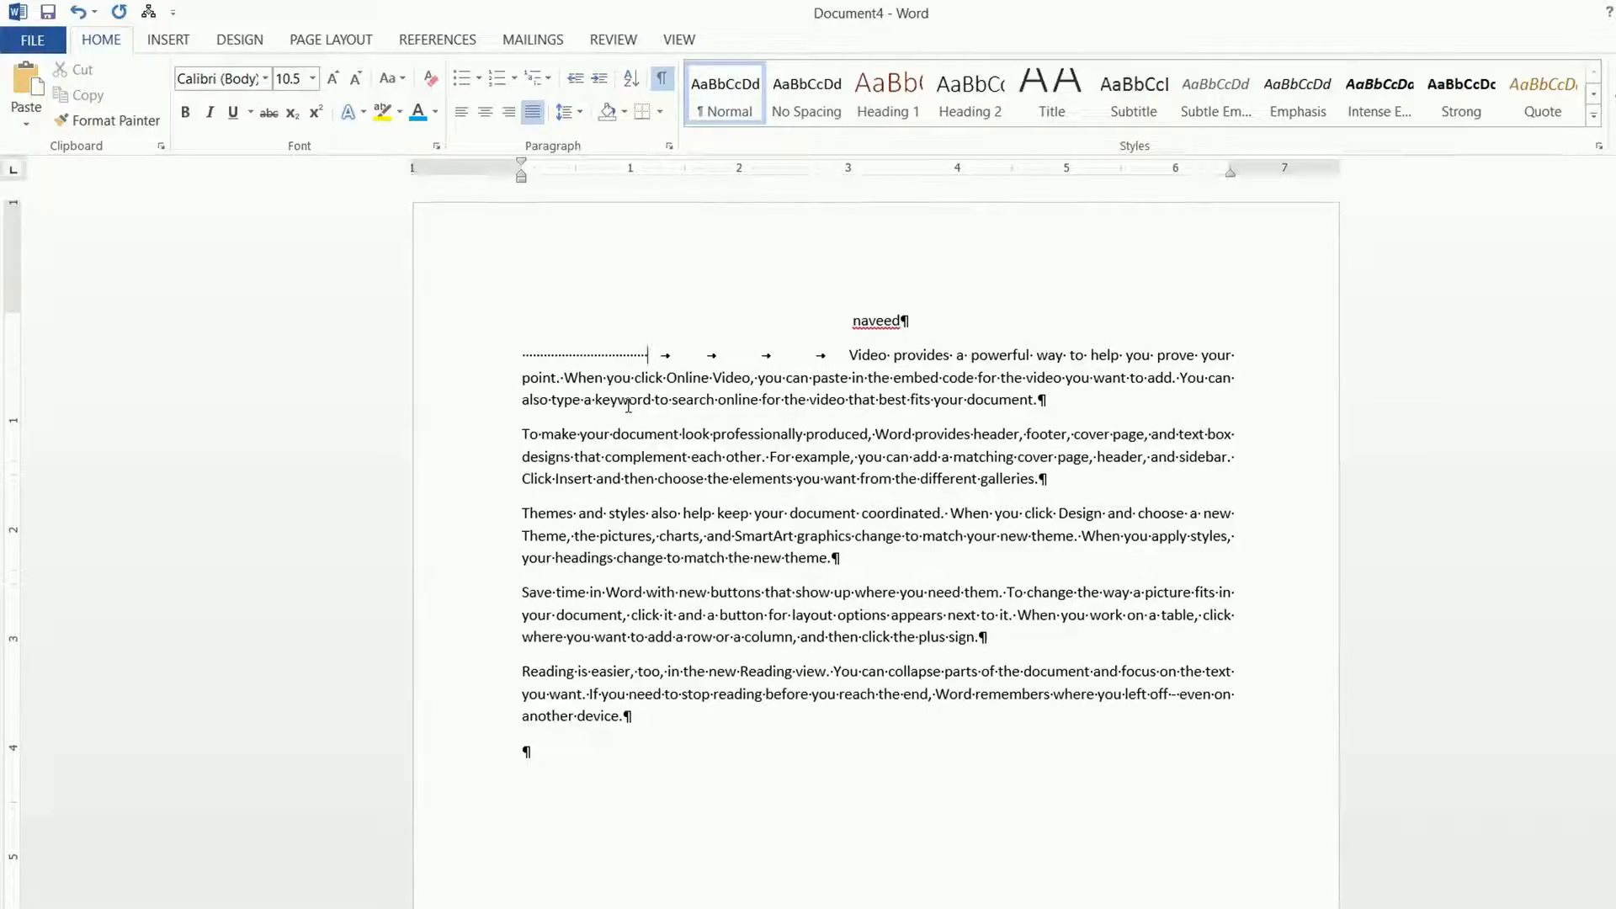
key(Tab)
key(Tab)
key(Tab)
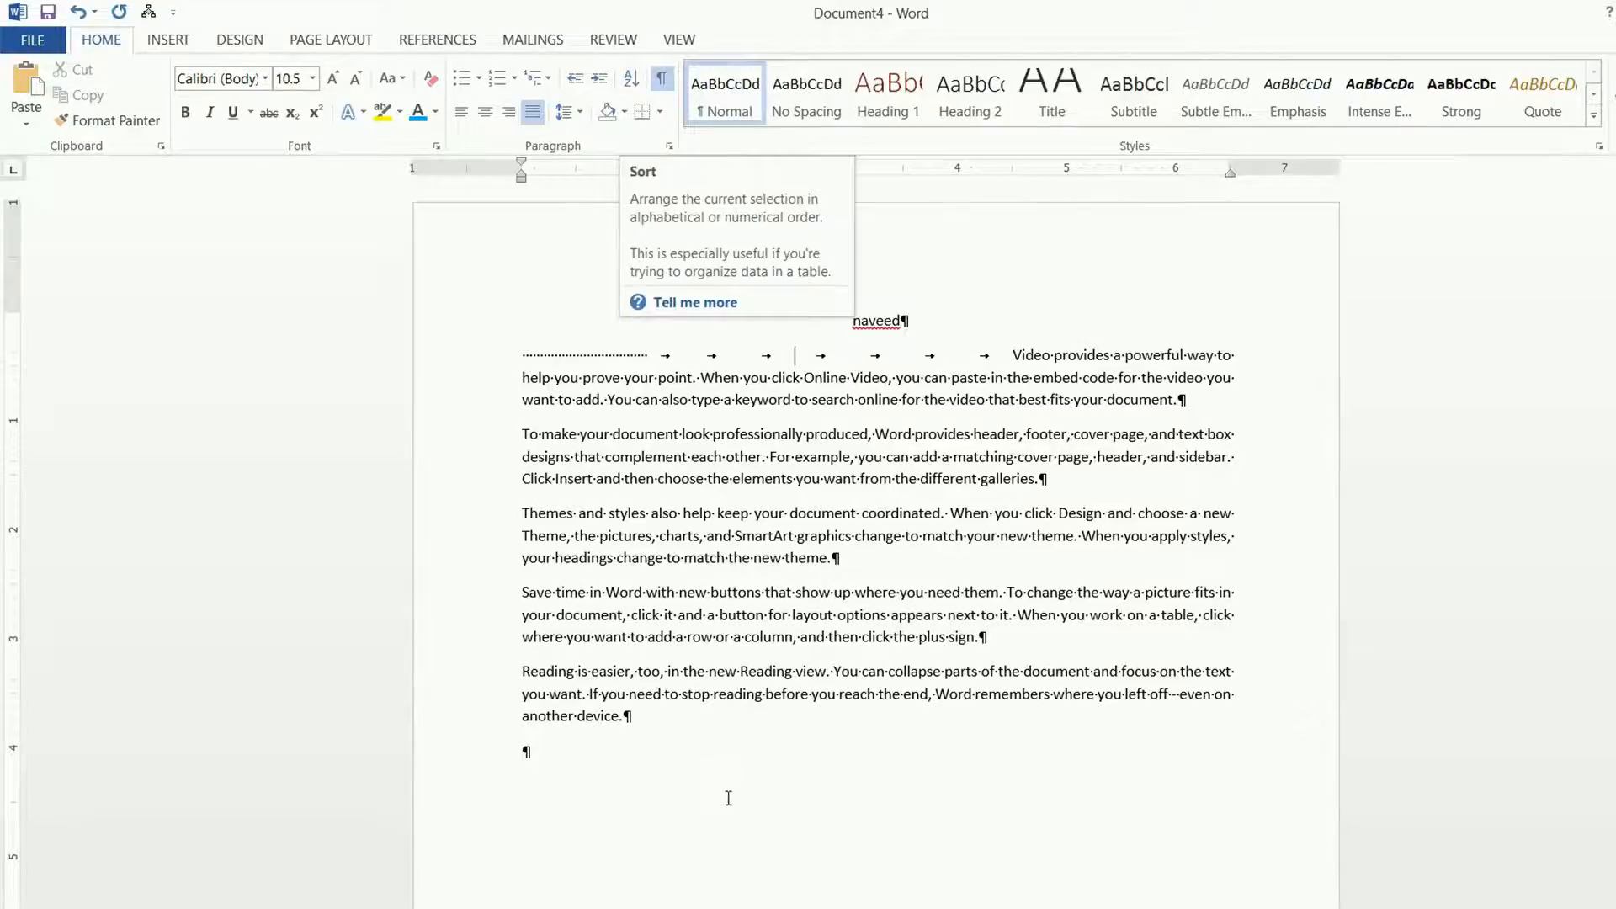
Replace all the document text with the start of a first name and hide the formatting marks.
drag(694, 770, 284, 313)
key(Delete)
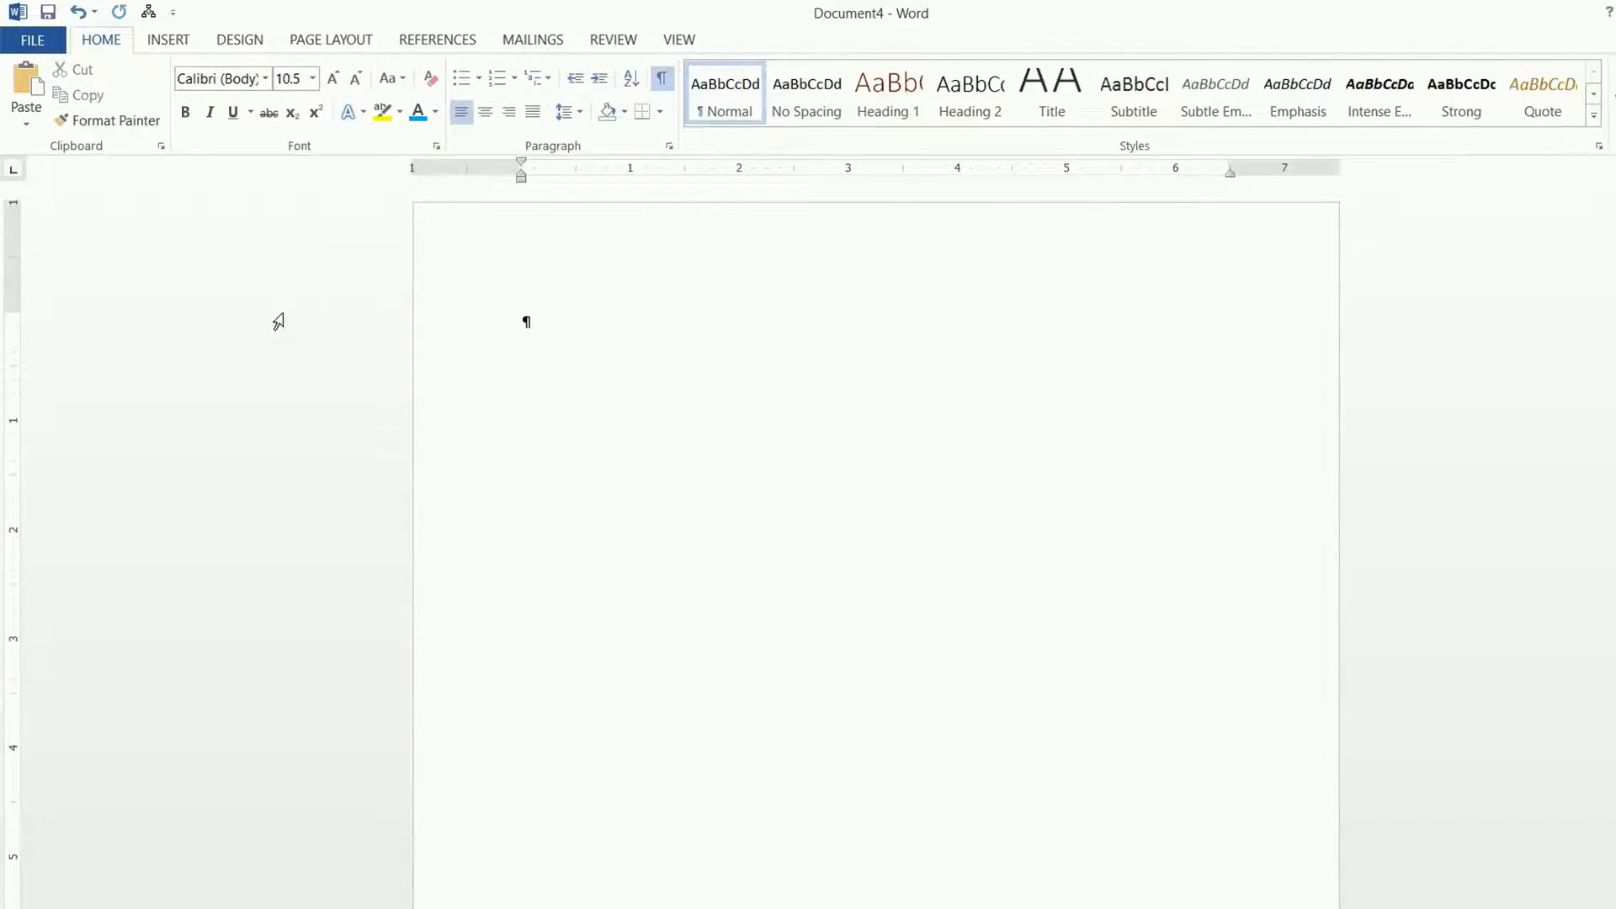
text(a;)
click(662, 78)
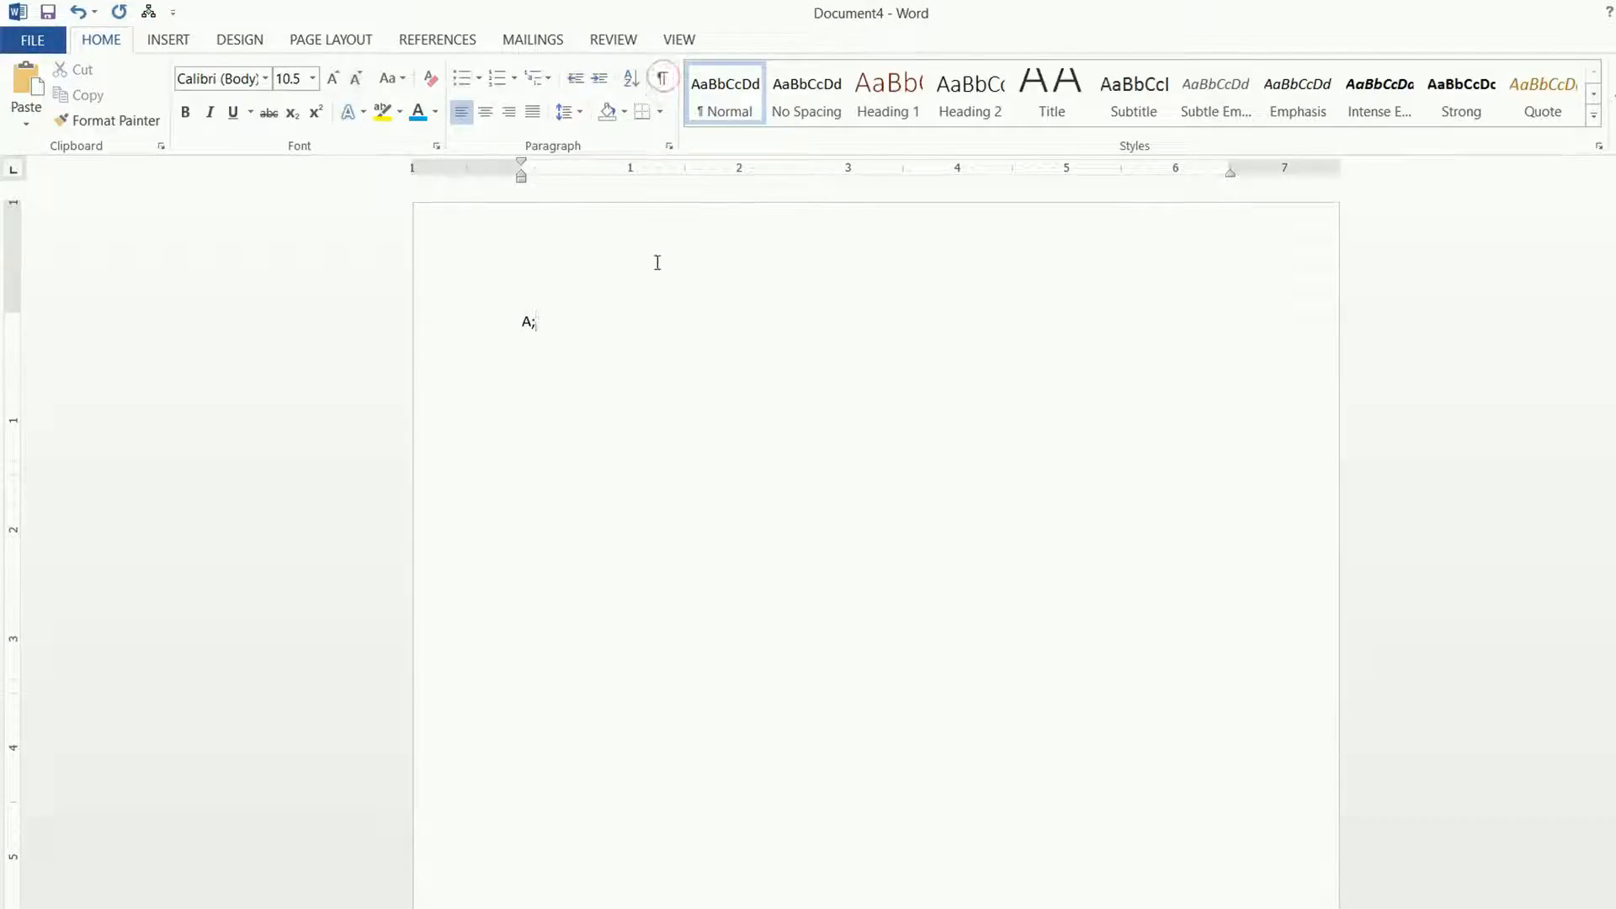
Complete the list of four first names, placing each one on its own line.
text(i)
text(kamran)
key(Return)
text(nveed)
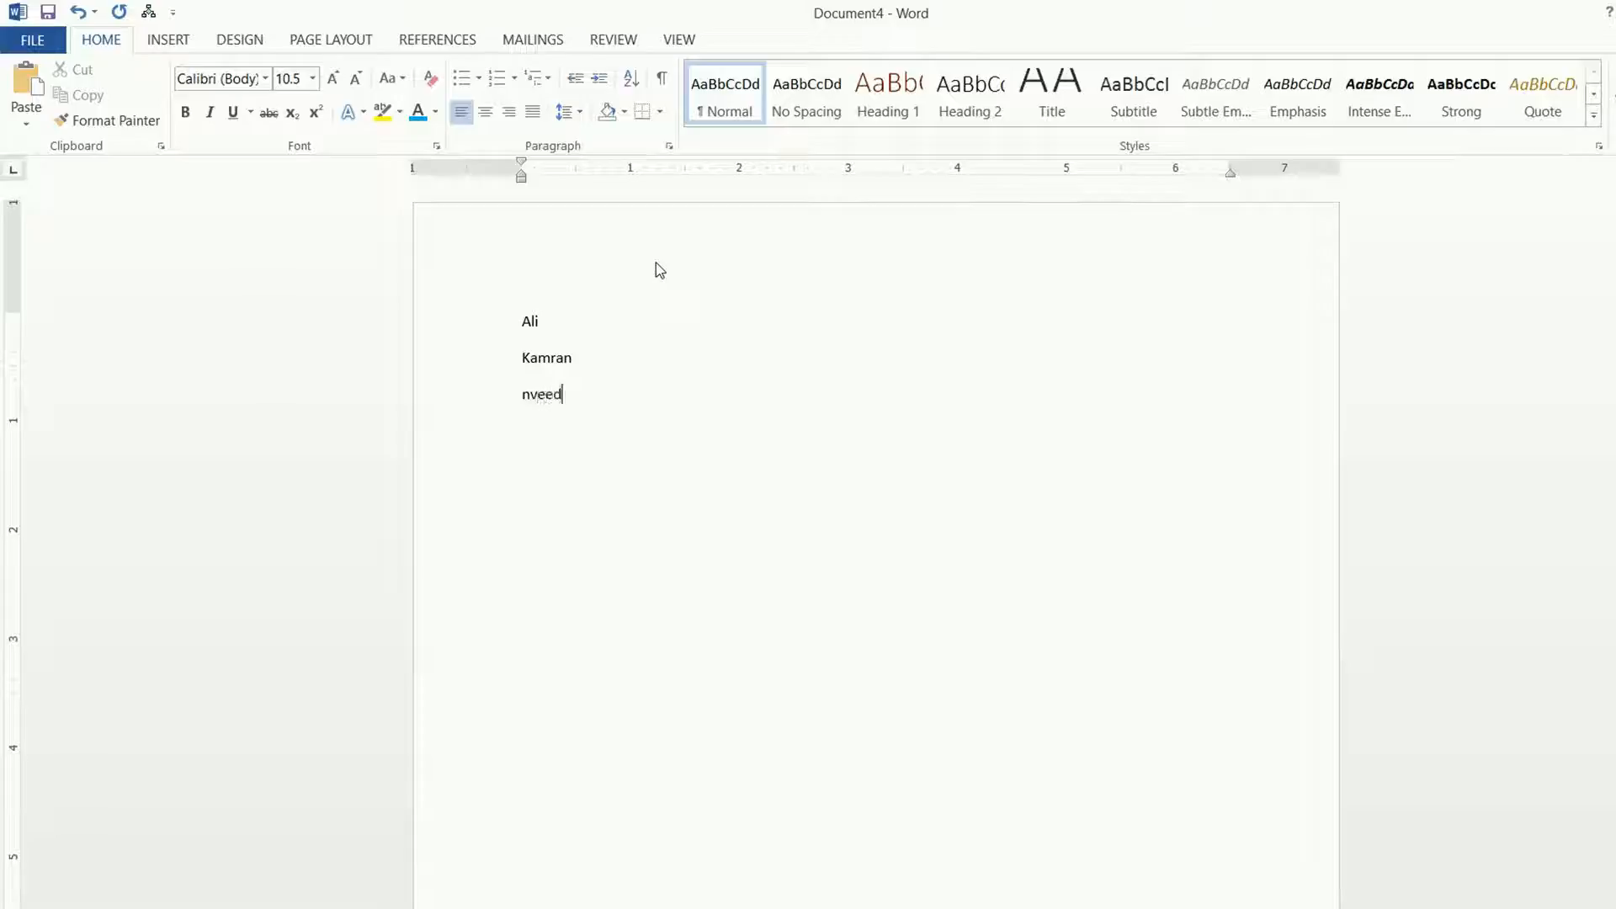
key(Return)
text(zaheer)
Correct the spelling of the third name by inserting the missing letter "a" after its first letter.
click(539, 409)
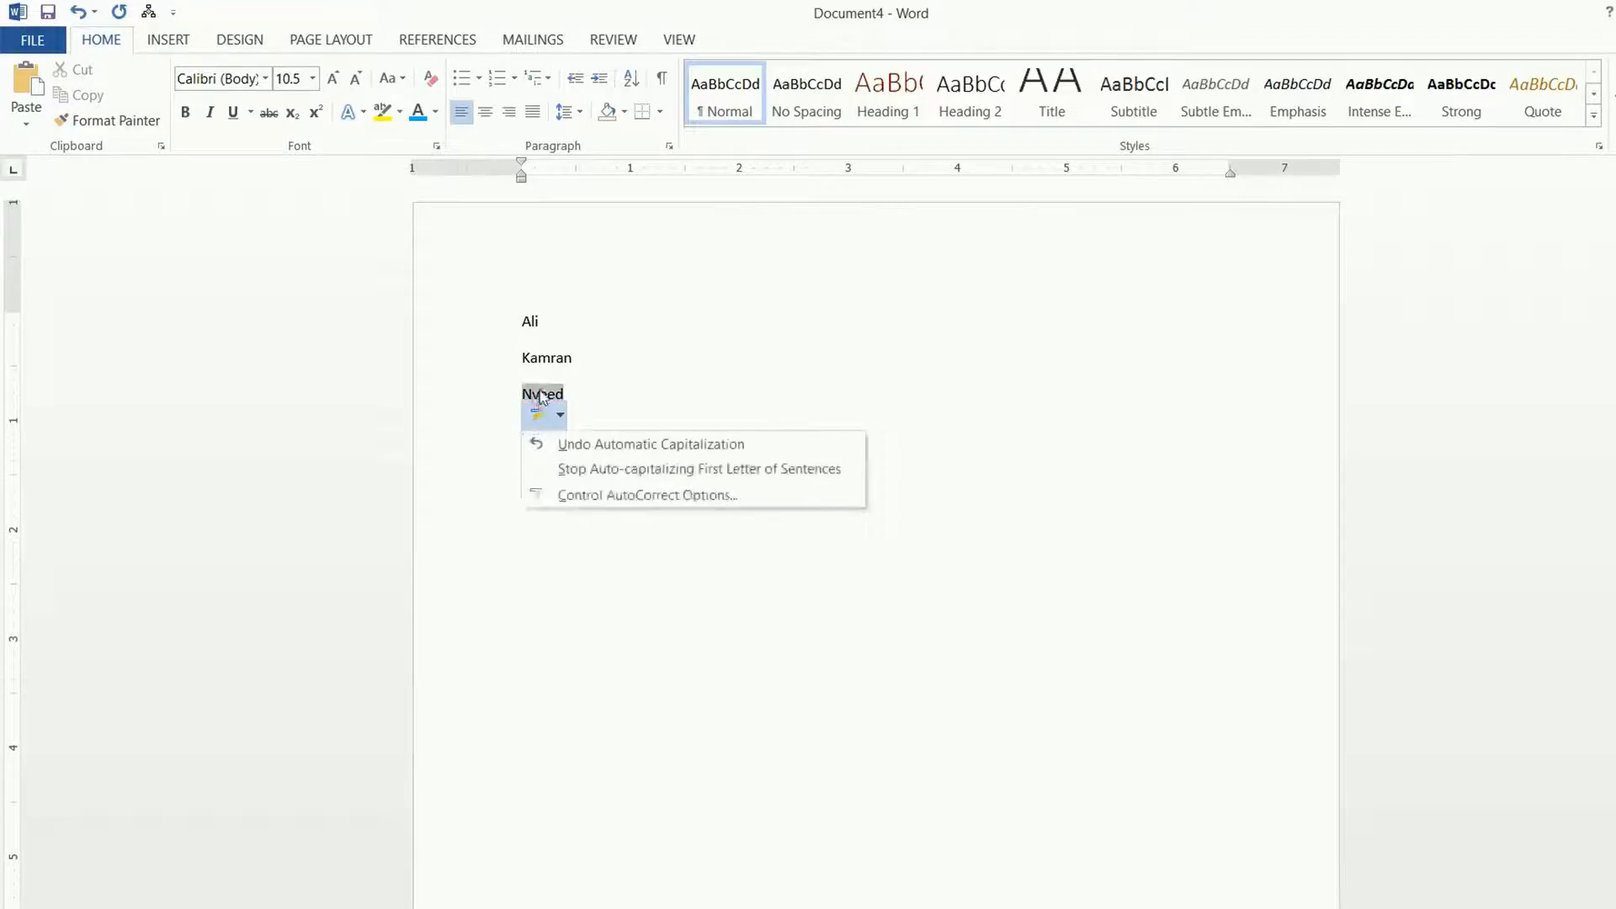
click(537, 393)
click(530, 390)
text(aheer)
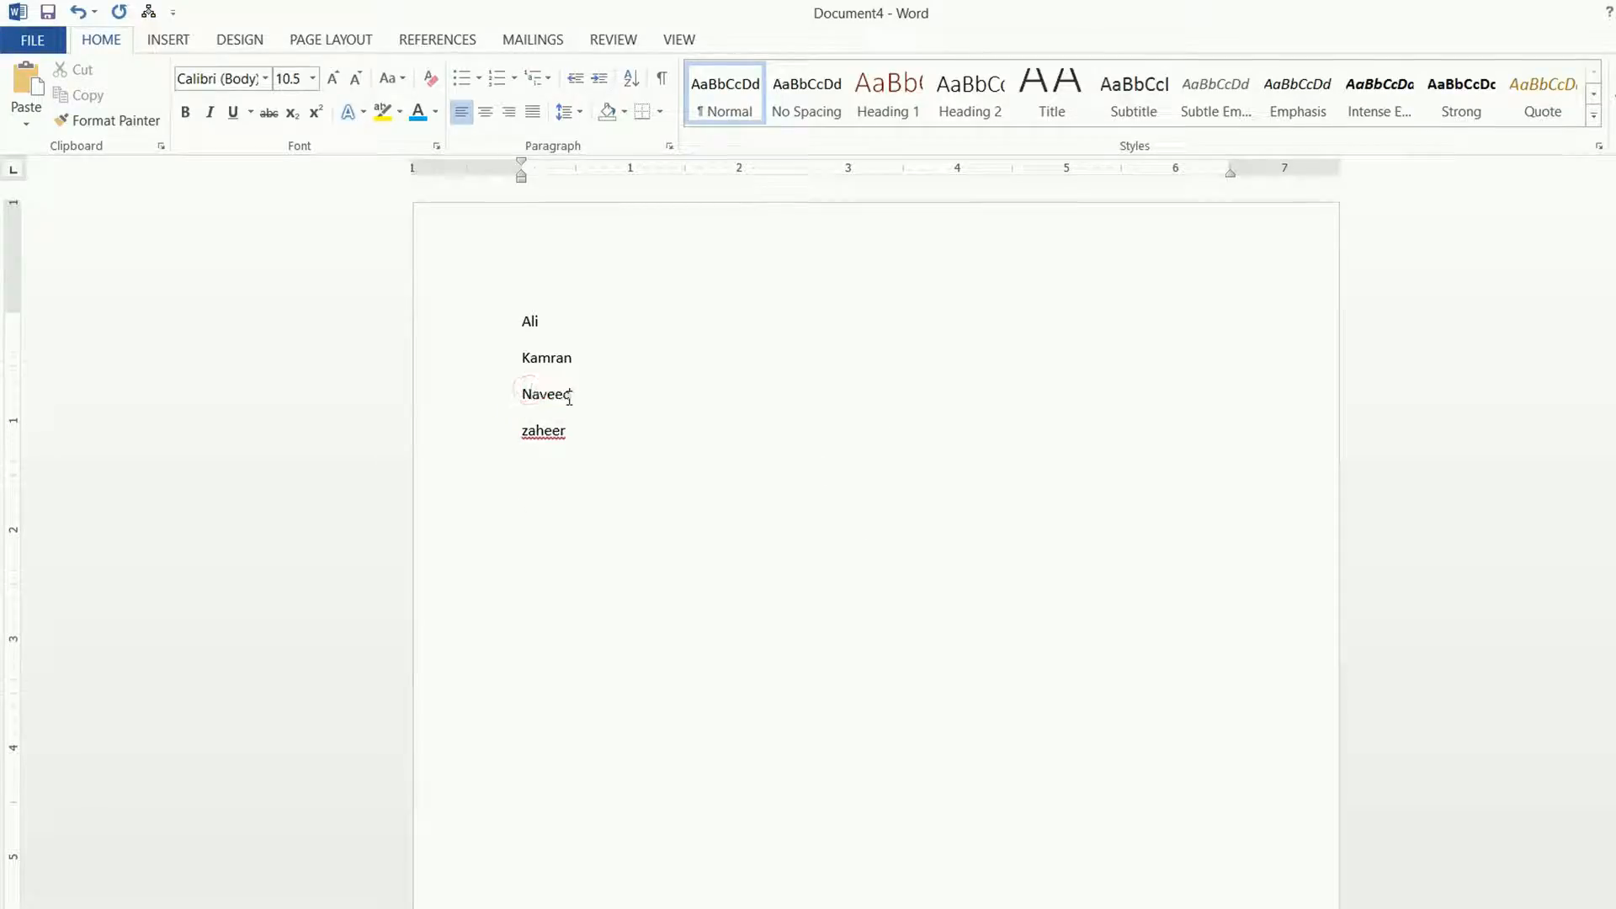
Sort the whole list of names by paragraphs, as text, in descending order.
key(ctrl+a)
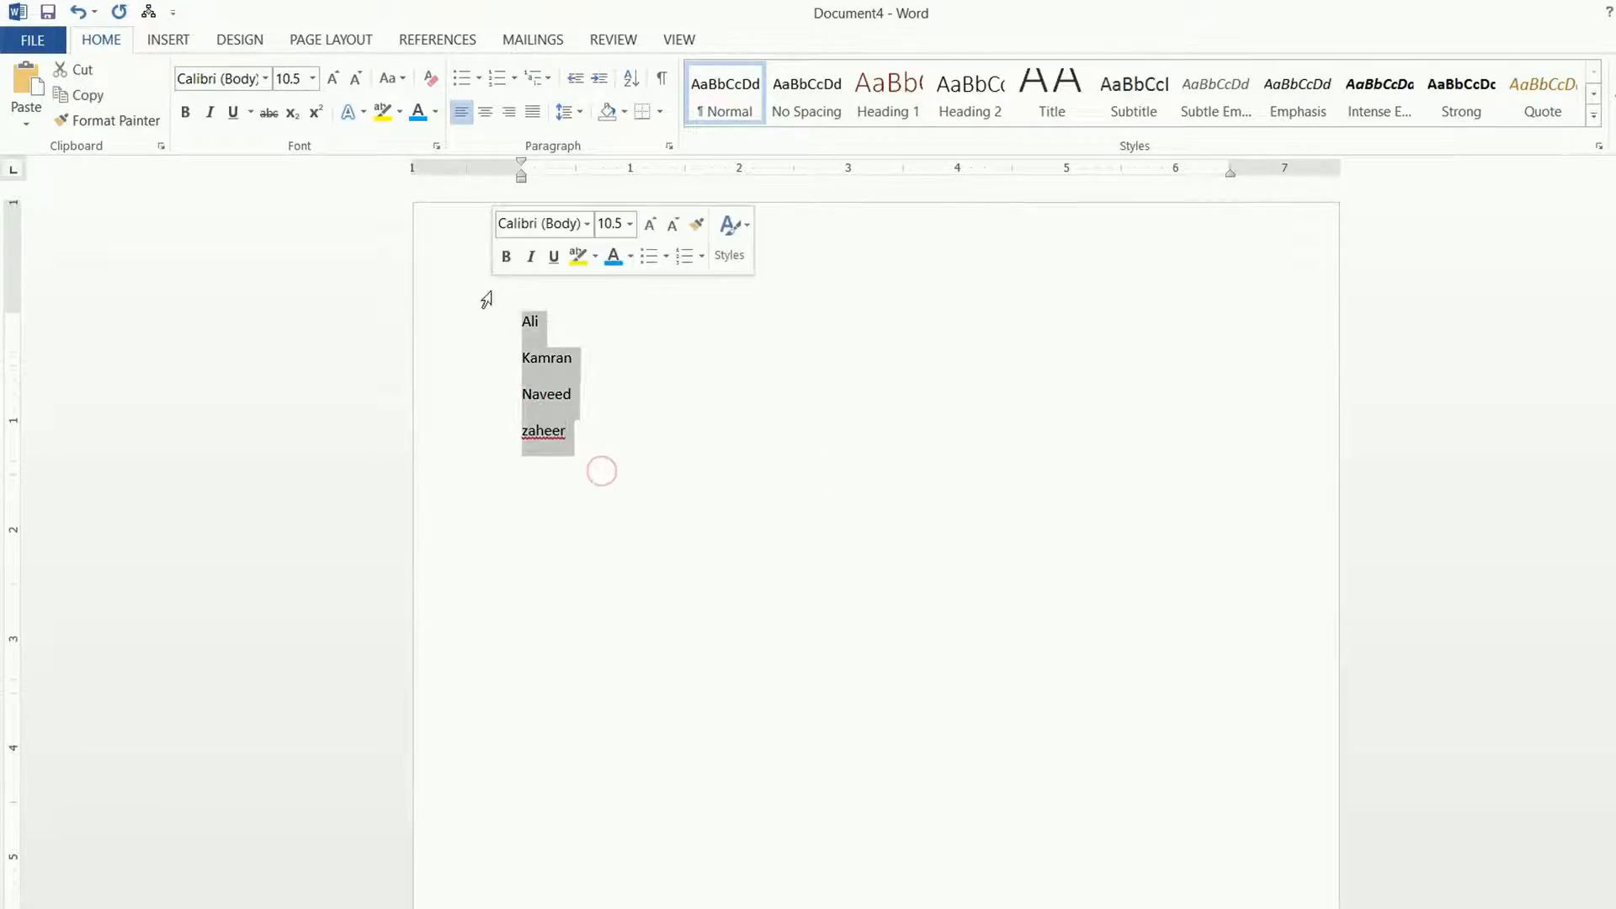
click(624, 461)
drag(623, 461, 469, 307)
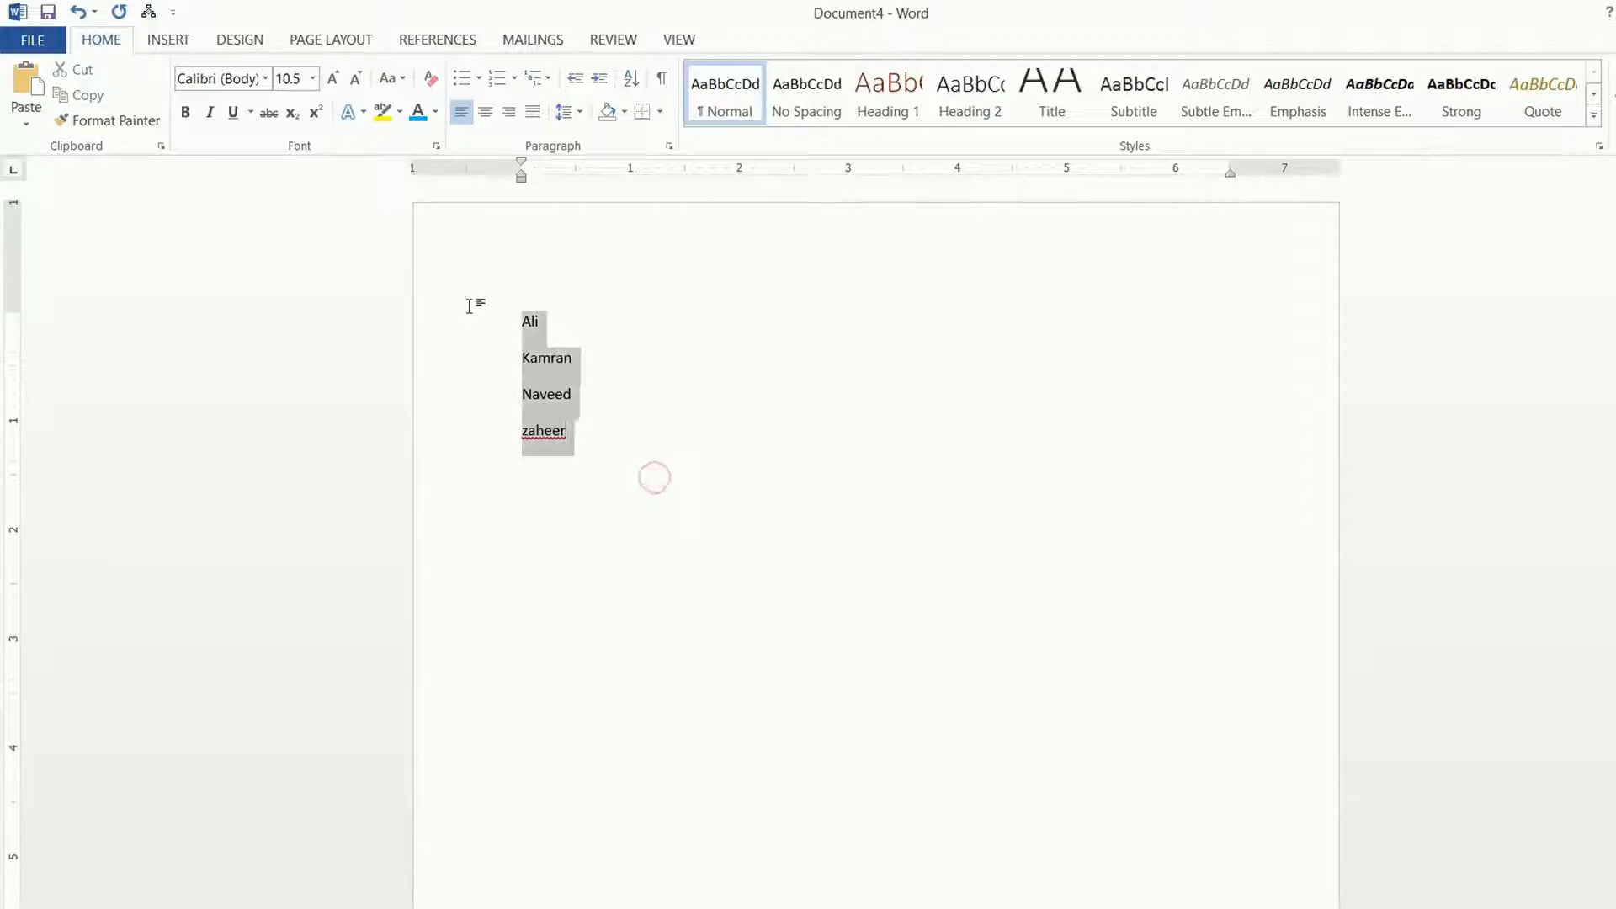
click(632, 81)
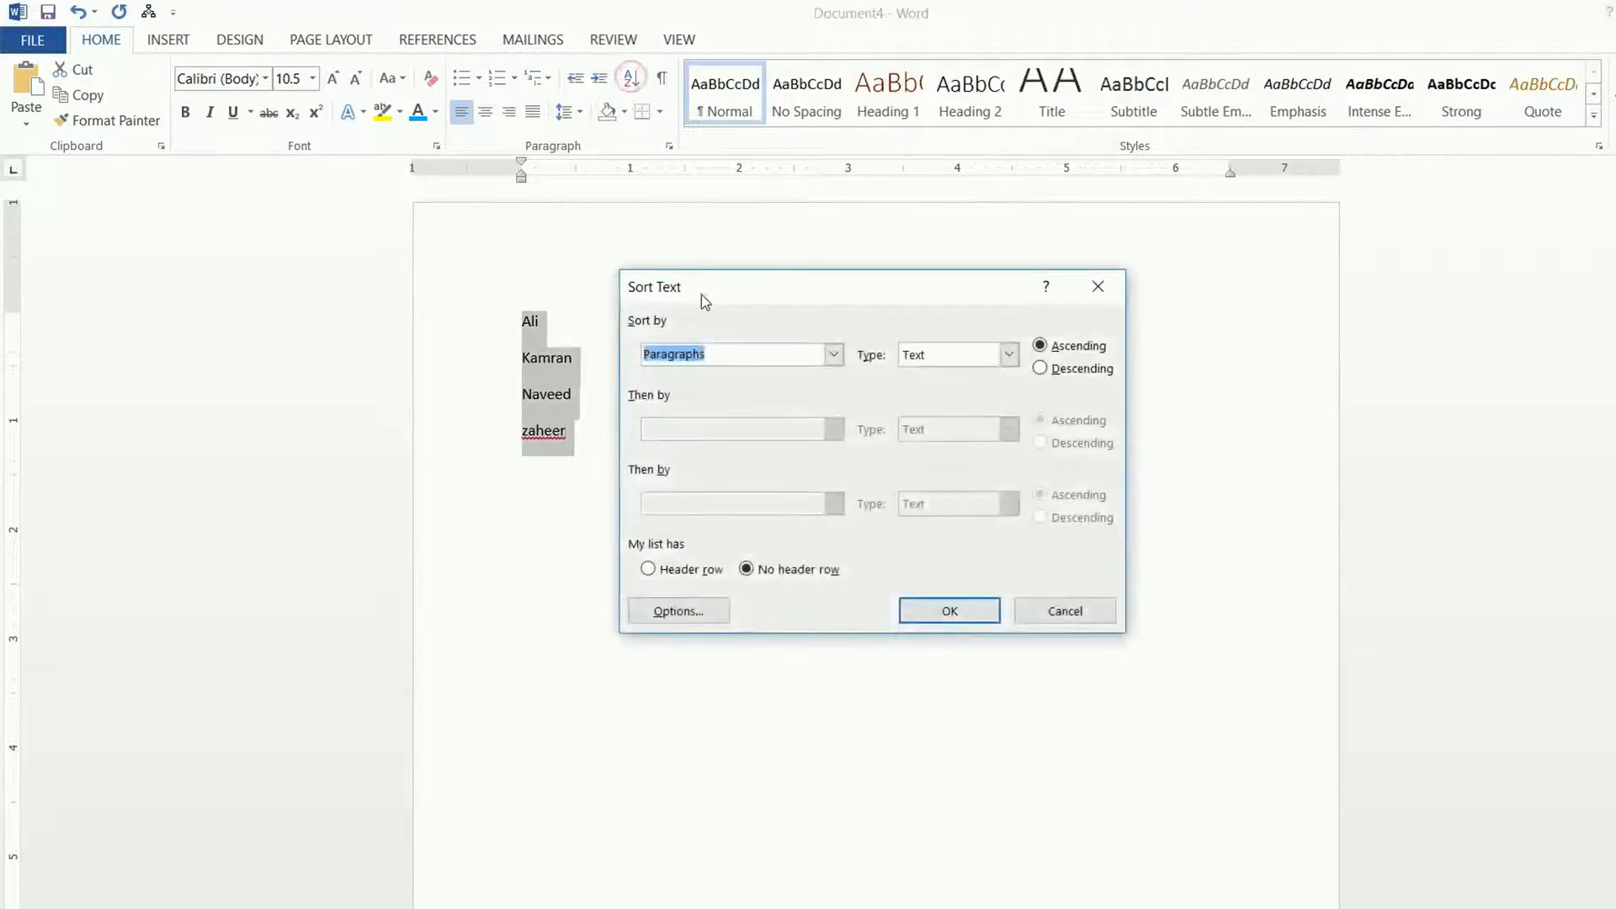
drag(706, 290, 258, 234)
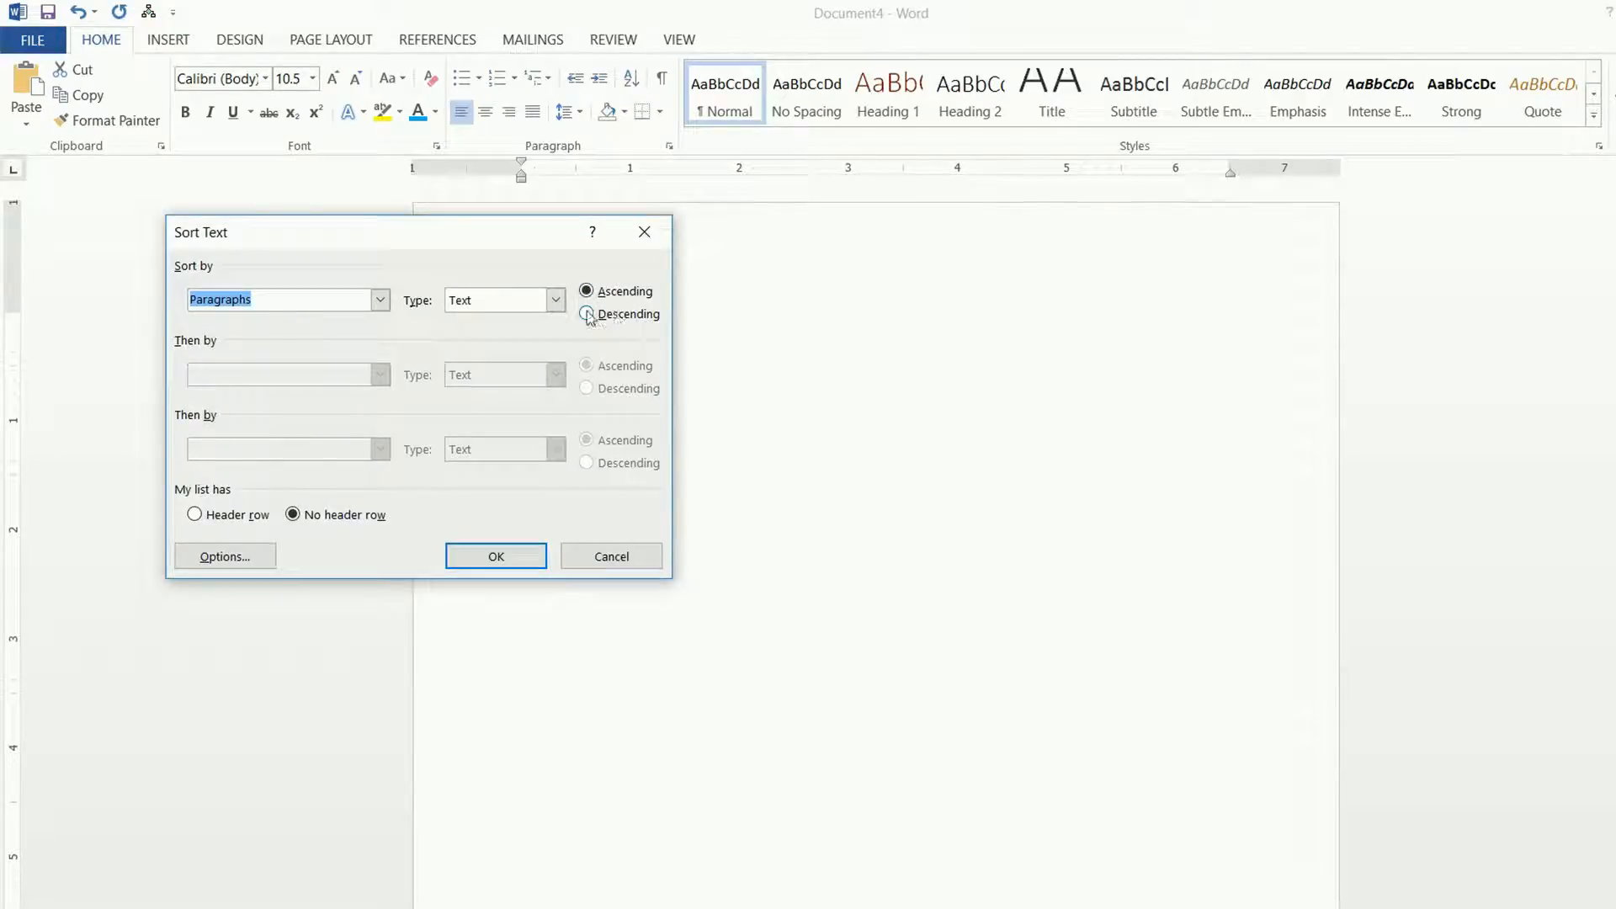
drag(519, 228, 1111, 229)
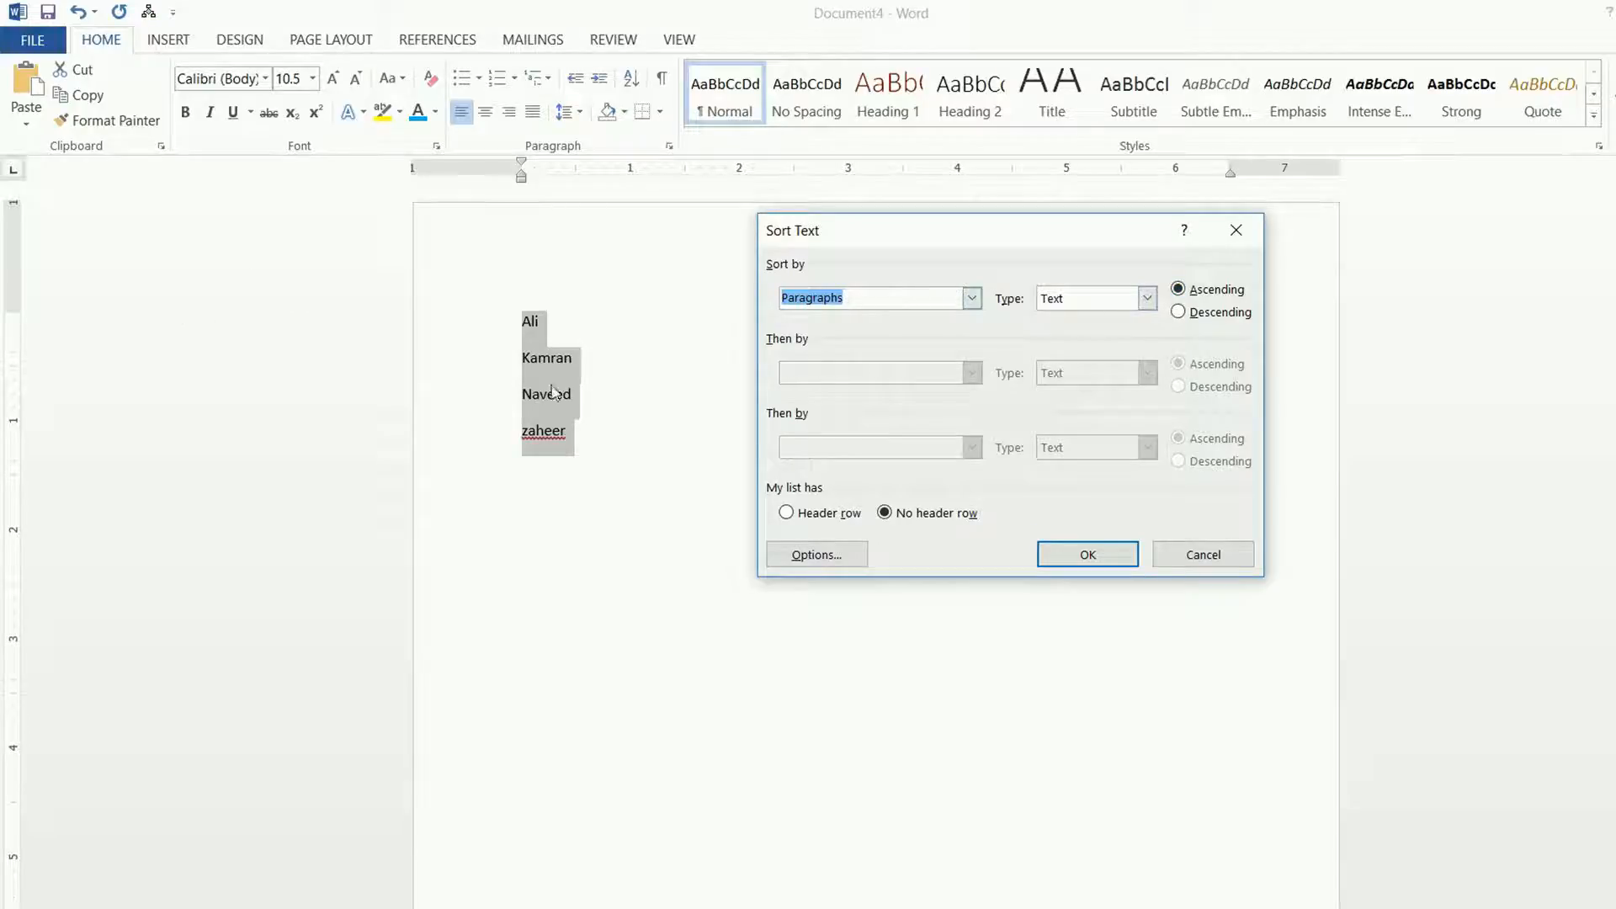
click(1203, 313)
click(1092, 555)
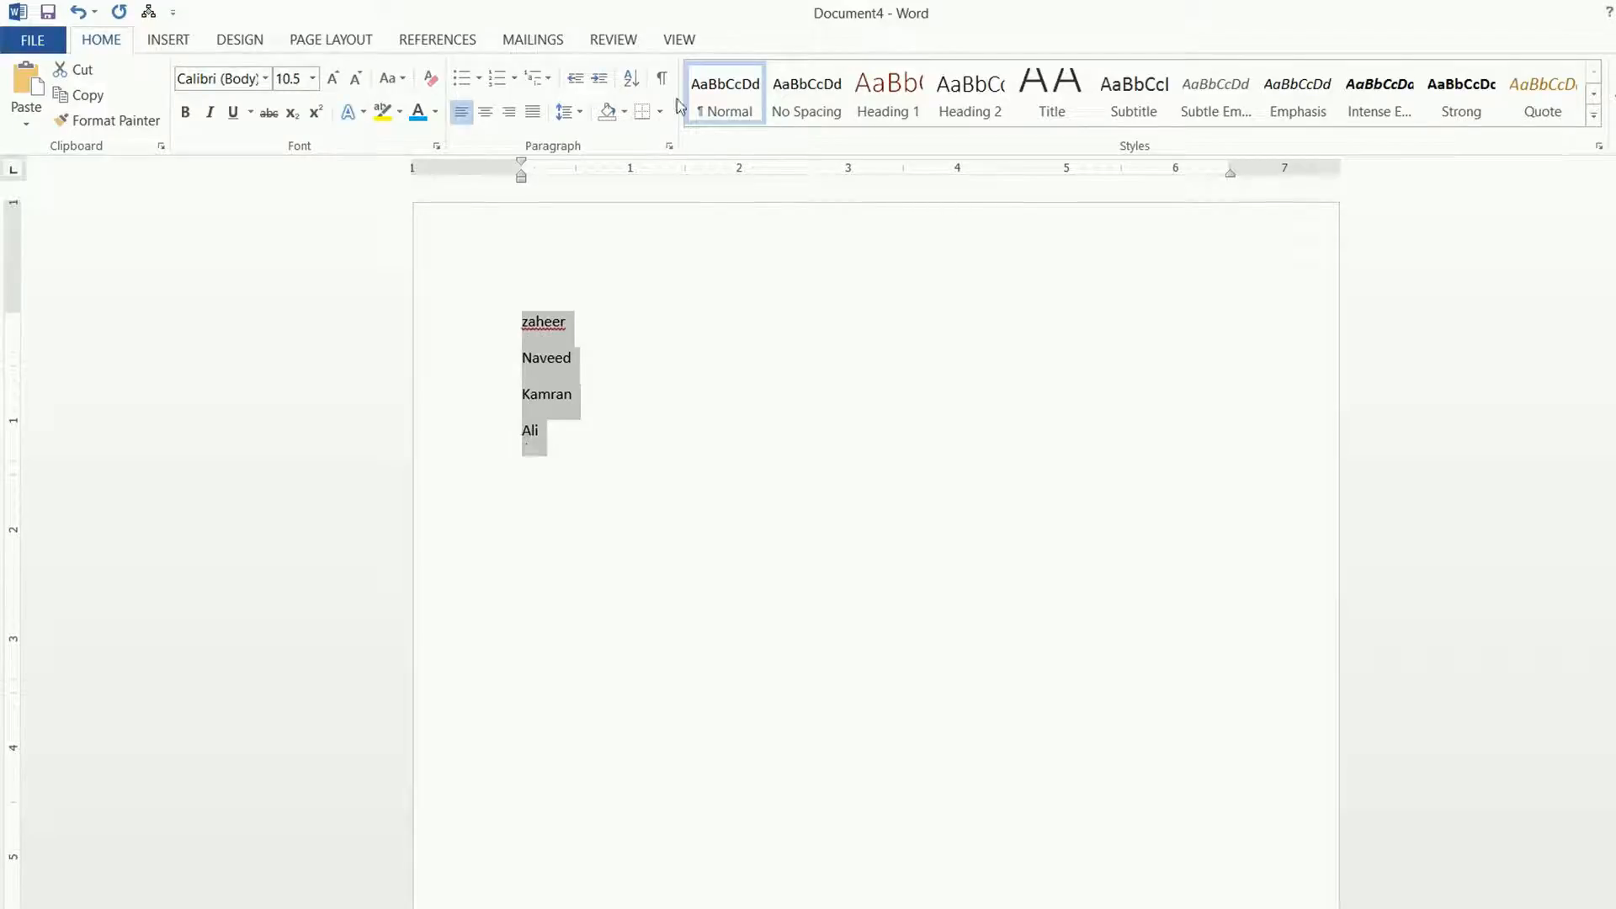
Sort the same list of names by paragraphs, as text, in ascending order.
click(631, 80)
click(1178, 289)
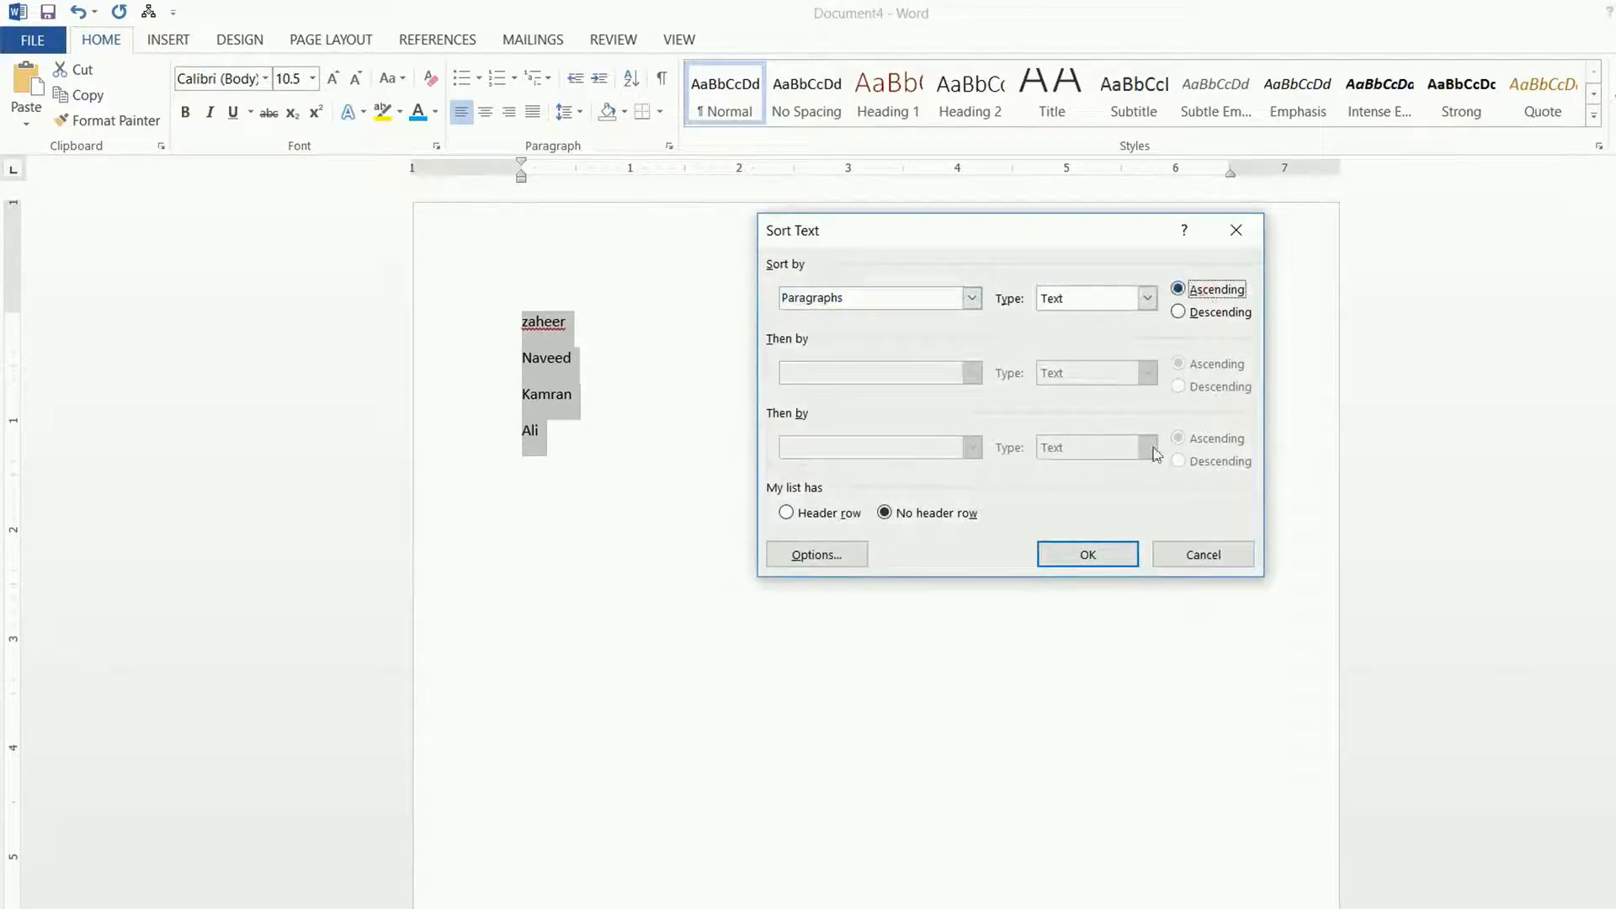
click(1111, 556)
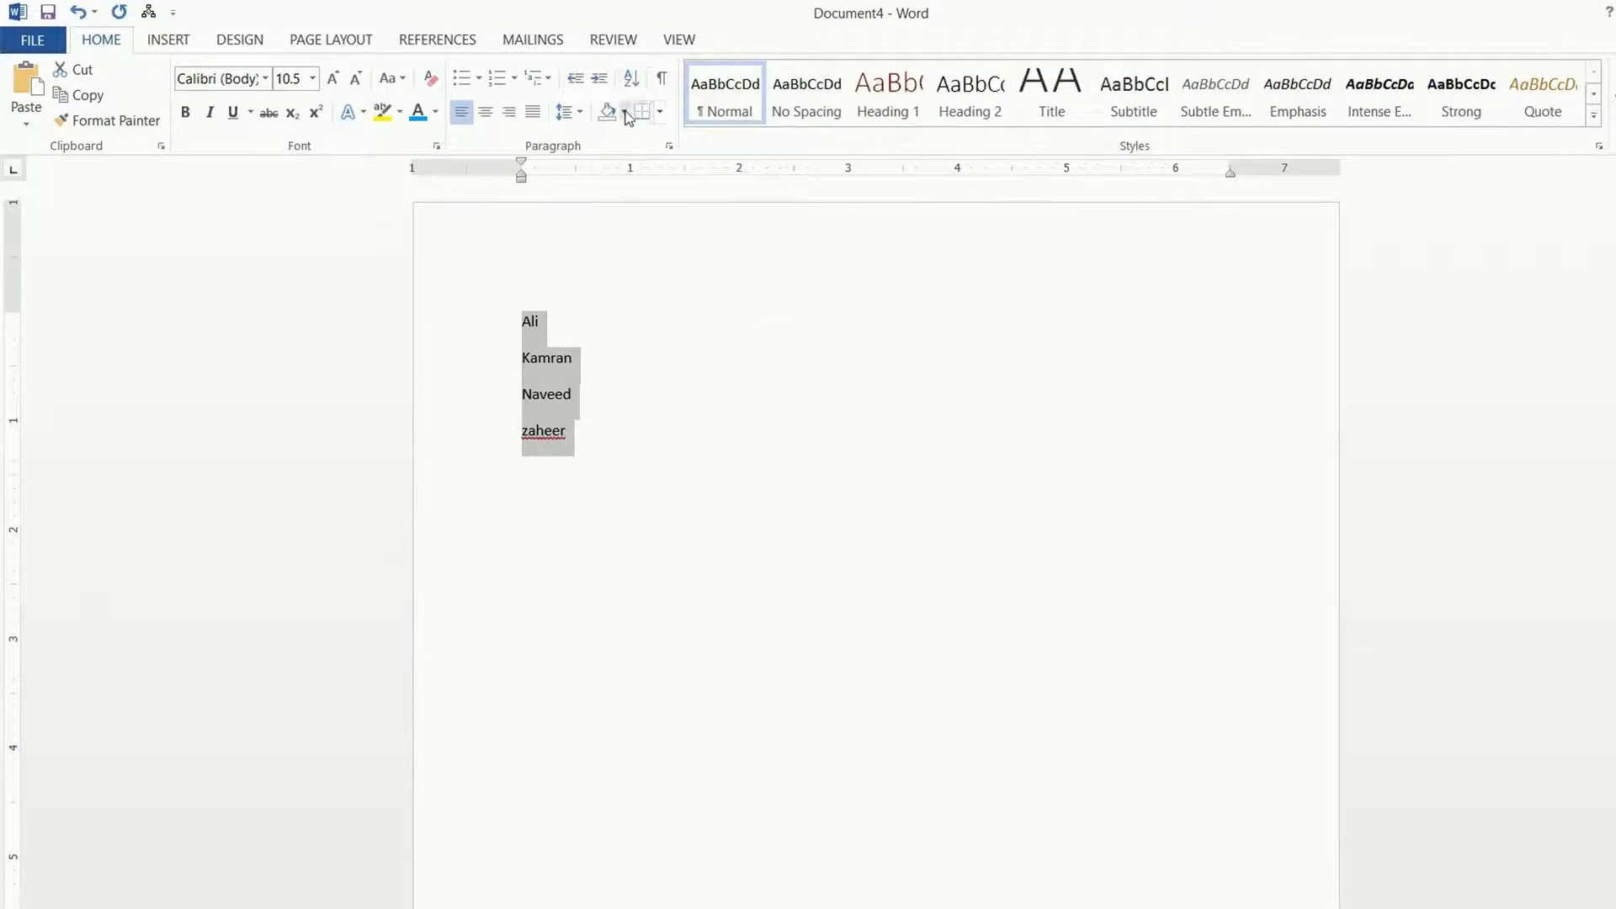
Apply dark grey shading from the theme colors to the paragraph with the first name.
drag(578, 336, 512, 334)
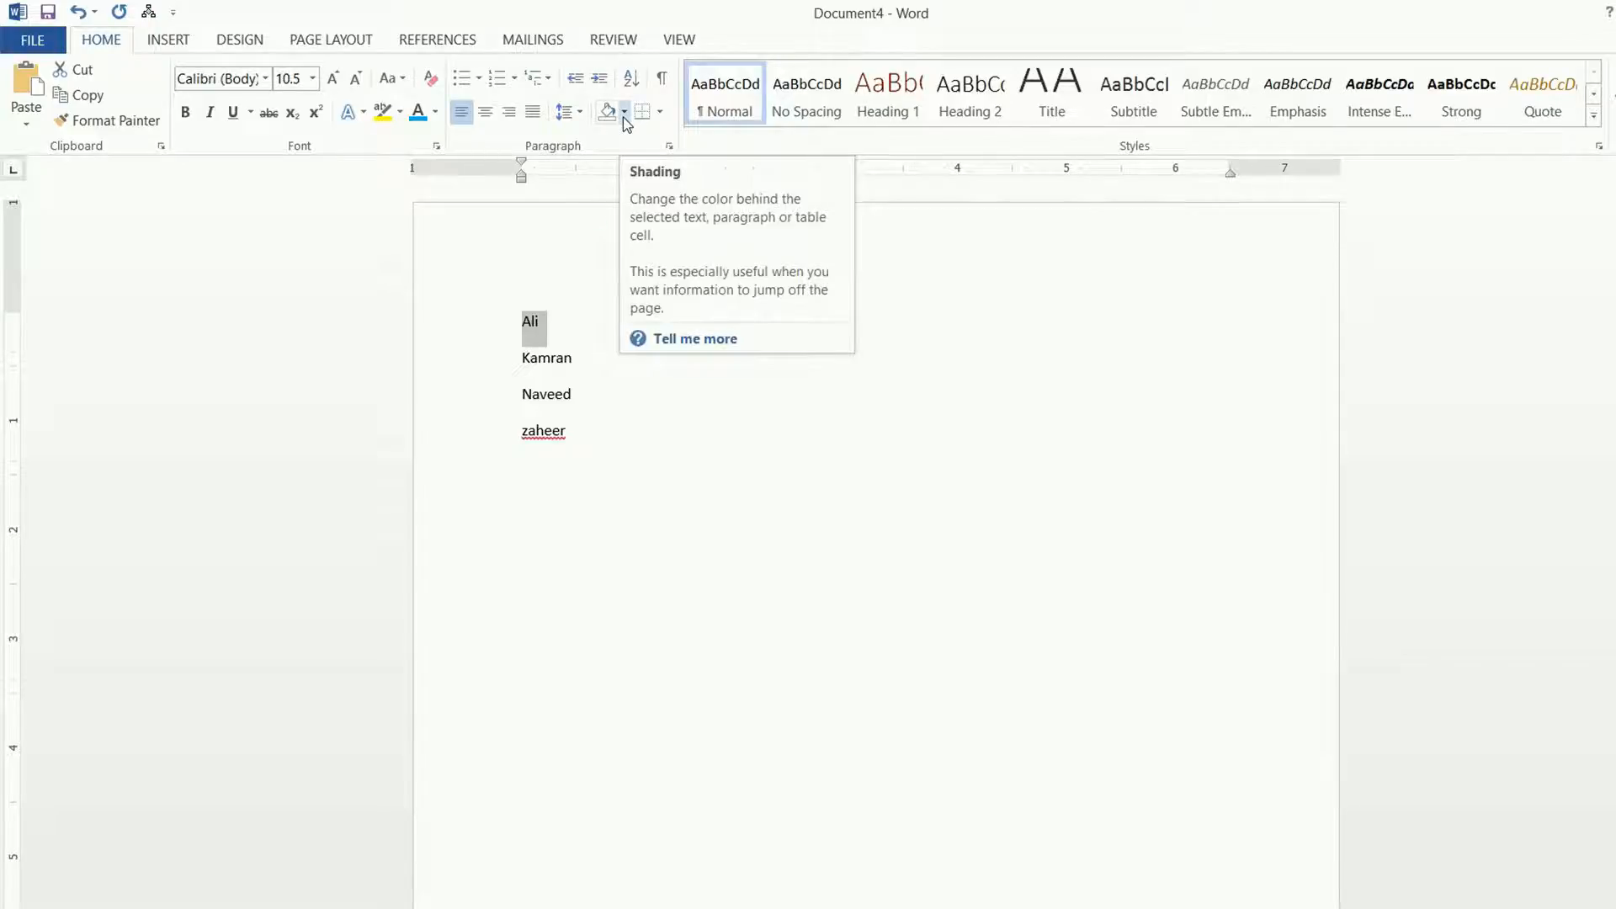
key(F1)
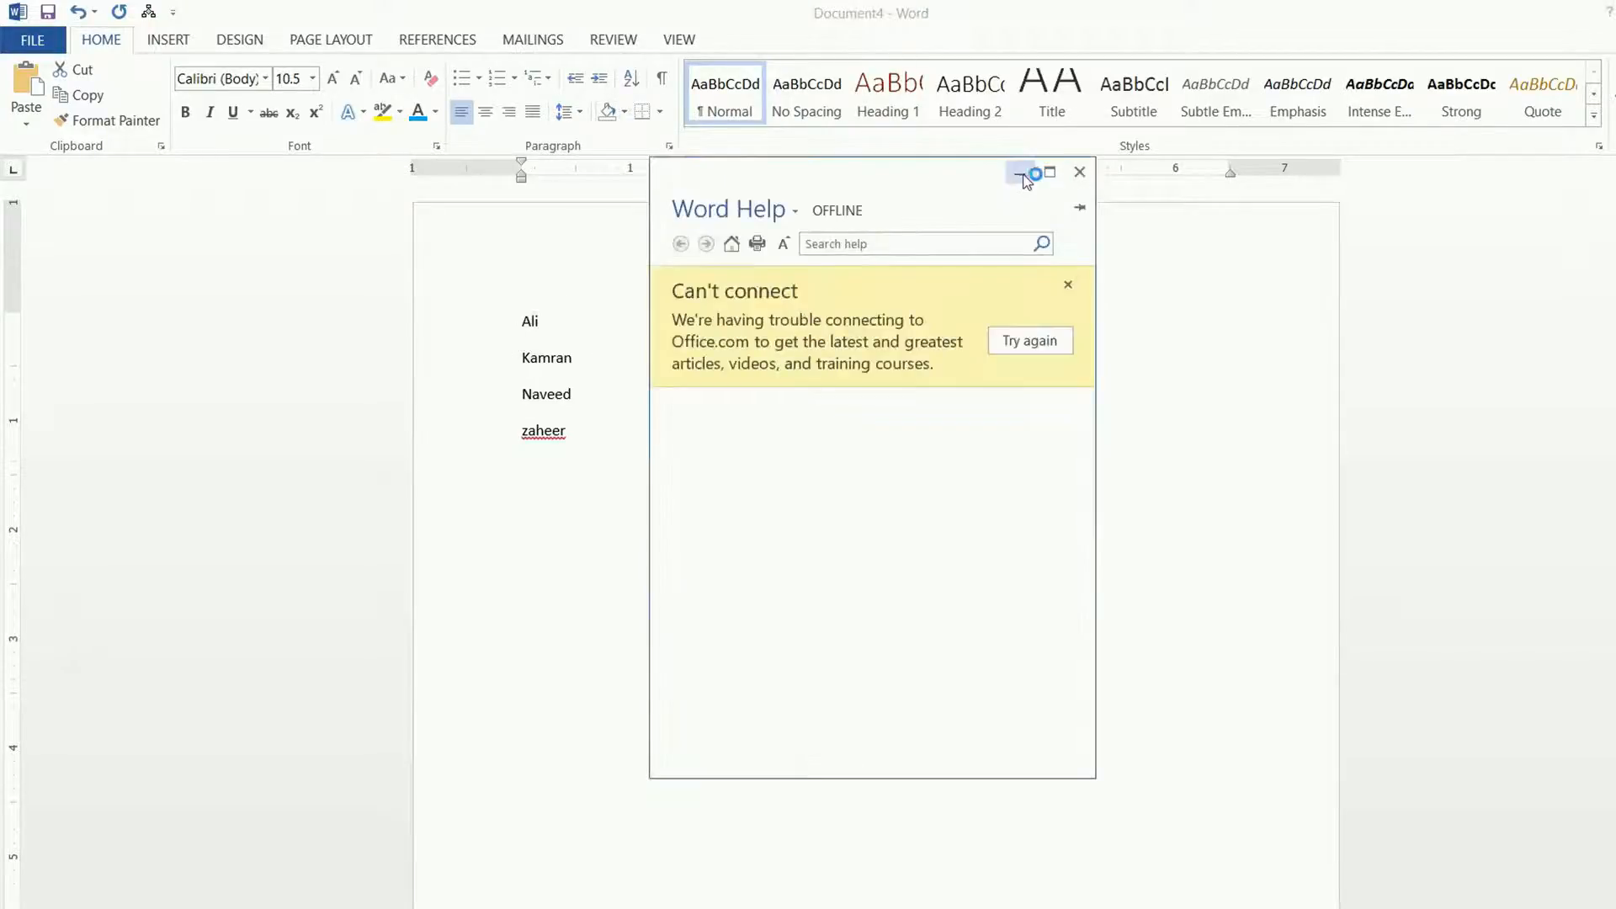
click(1019, 174)
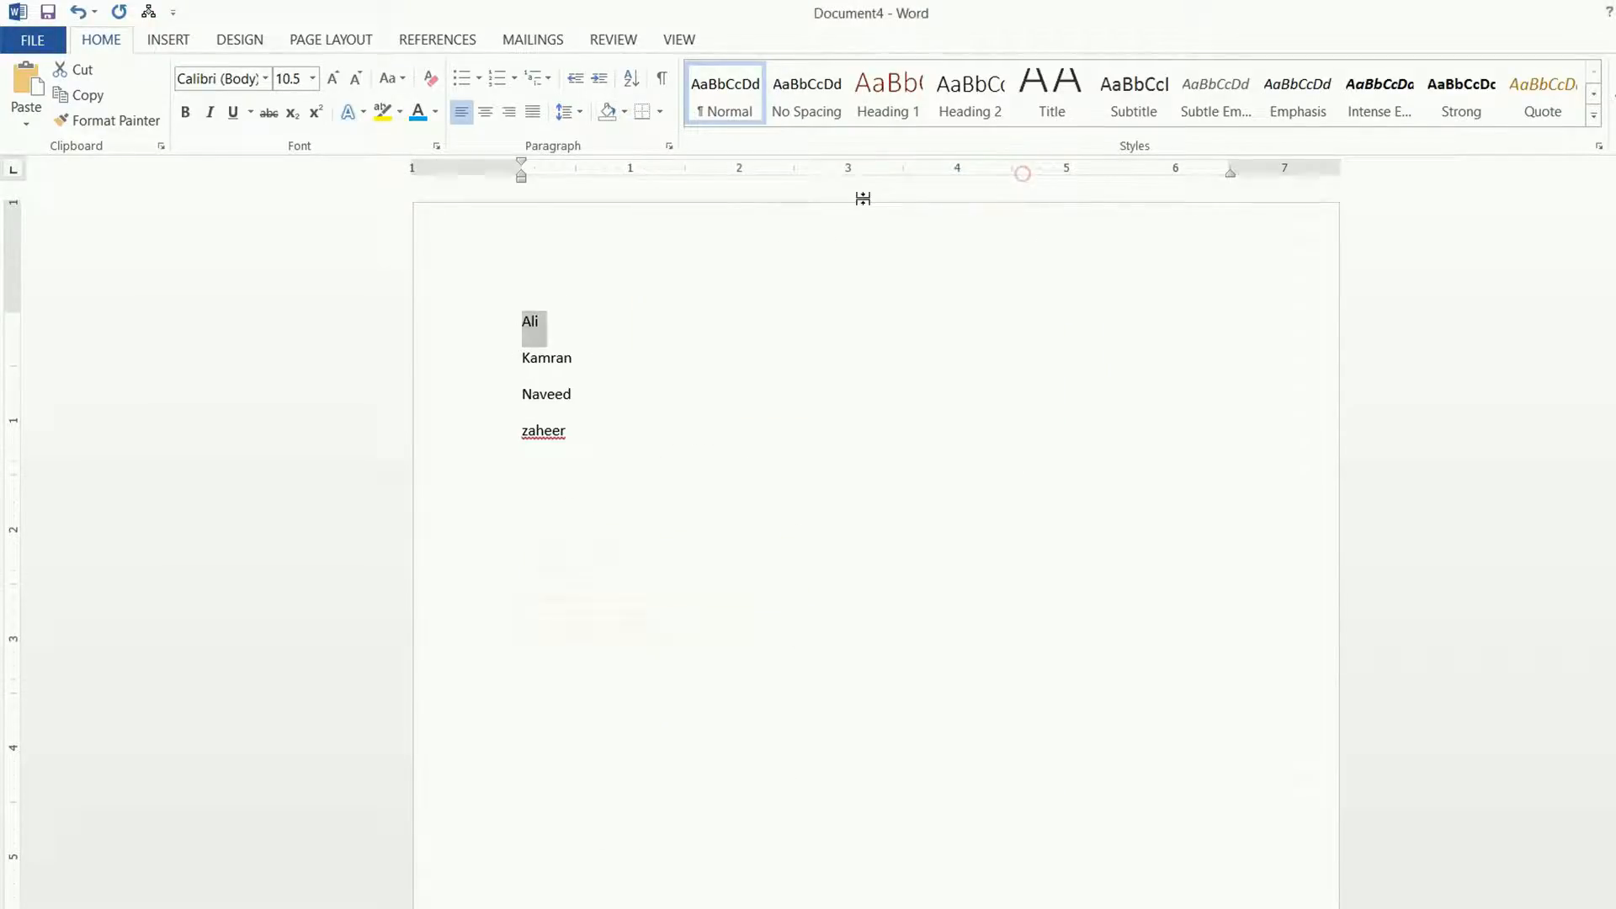
click(624, 114)
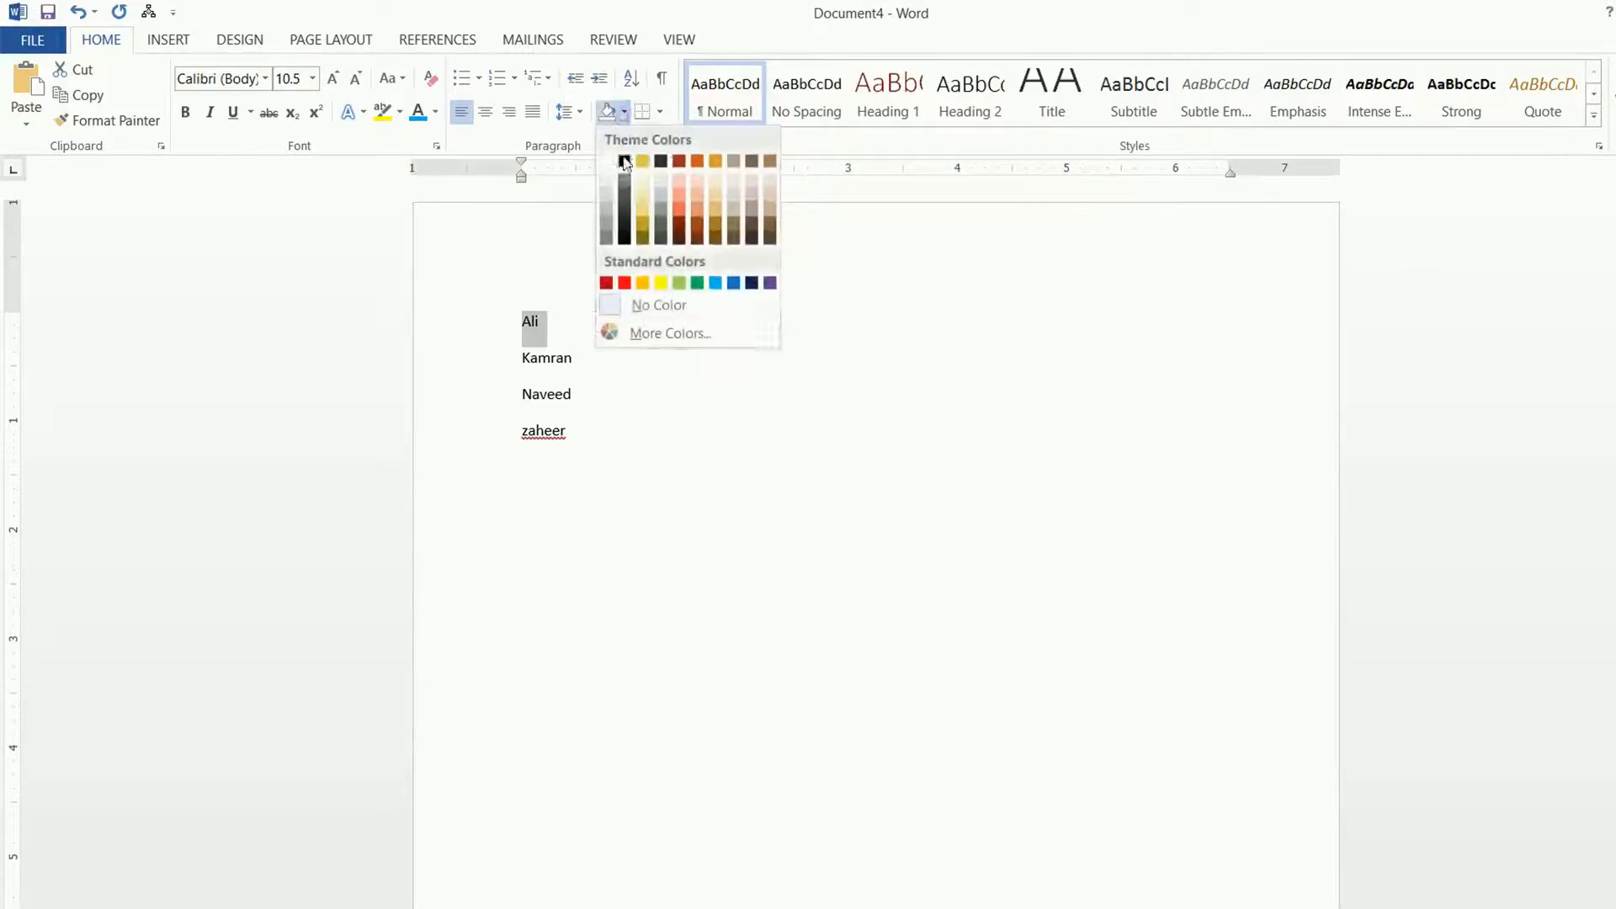
click(624, 210)
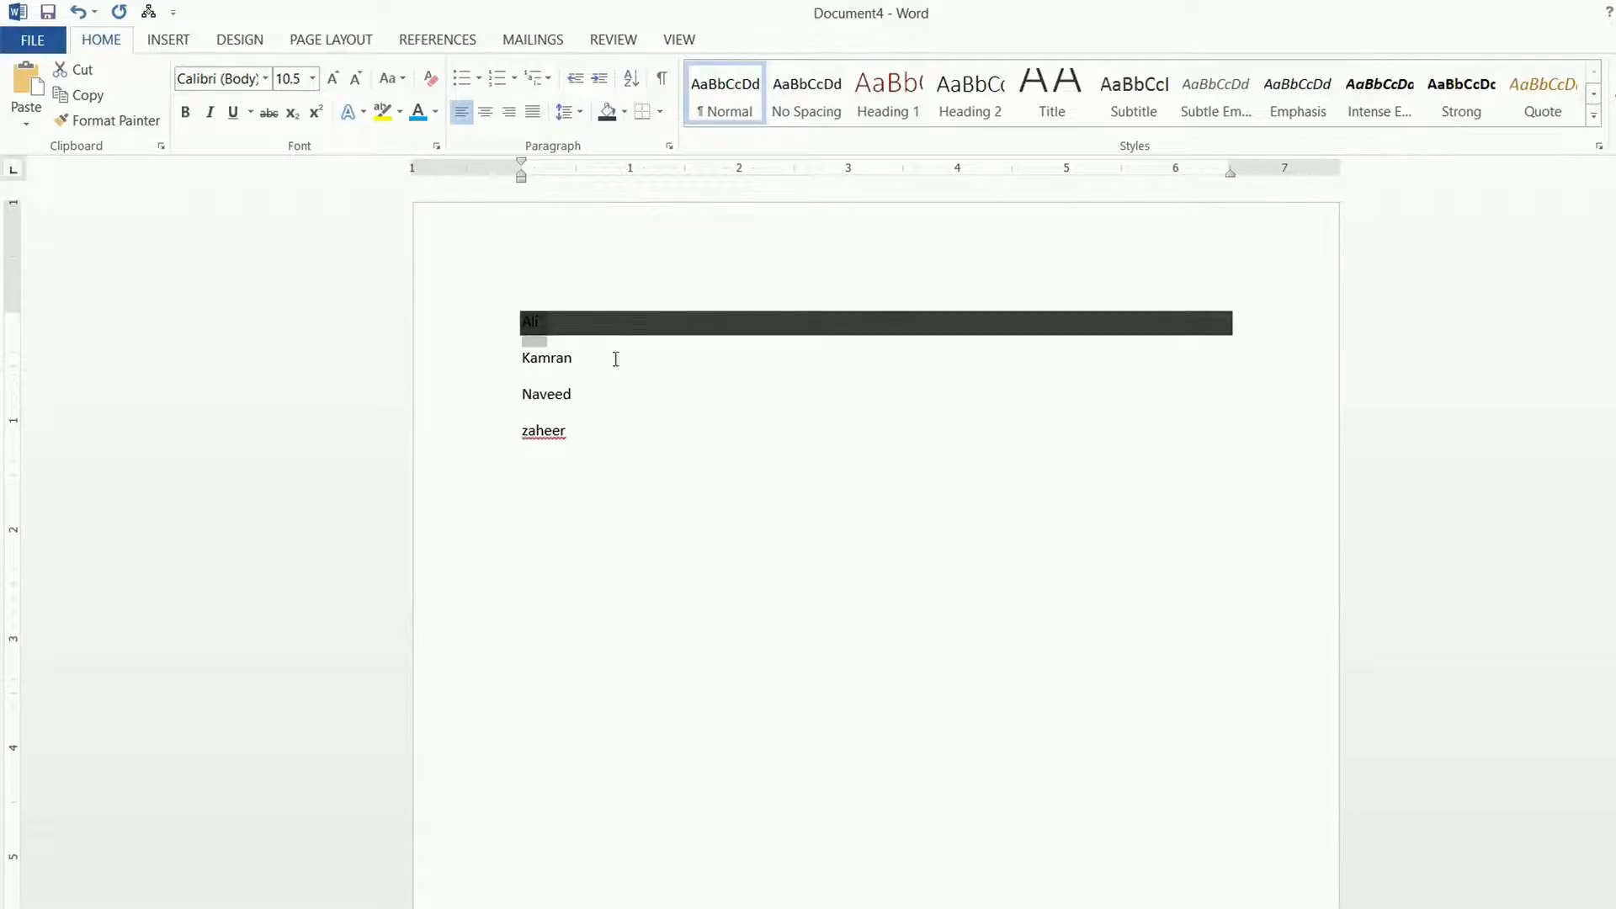
click(623, 118)
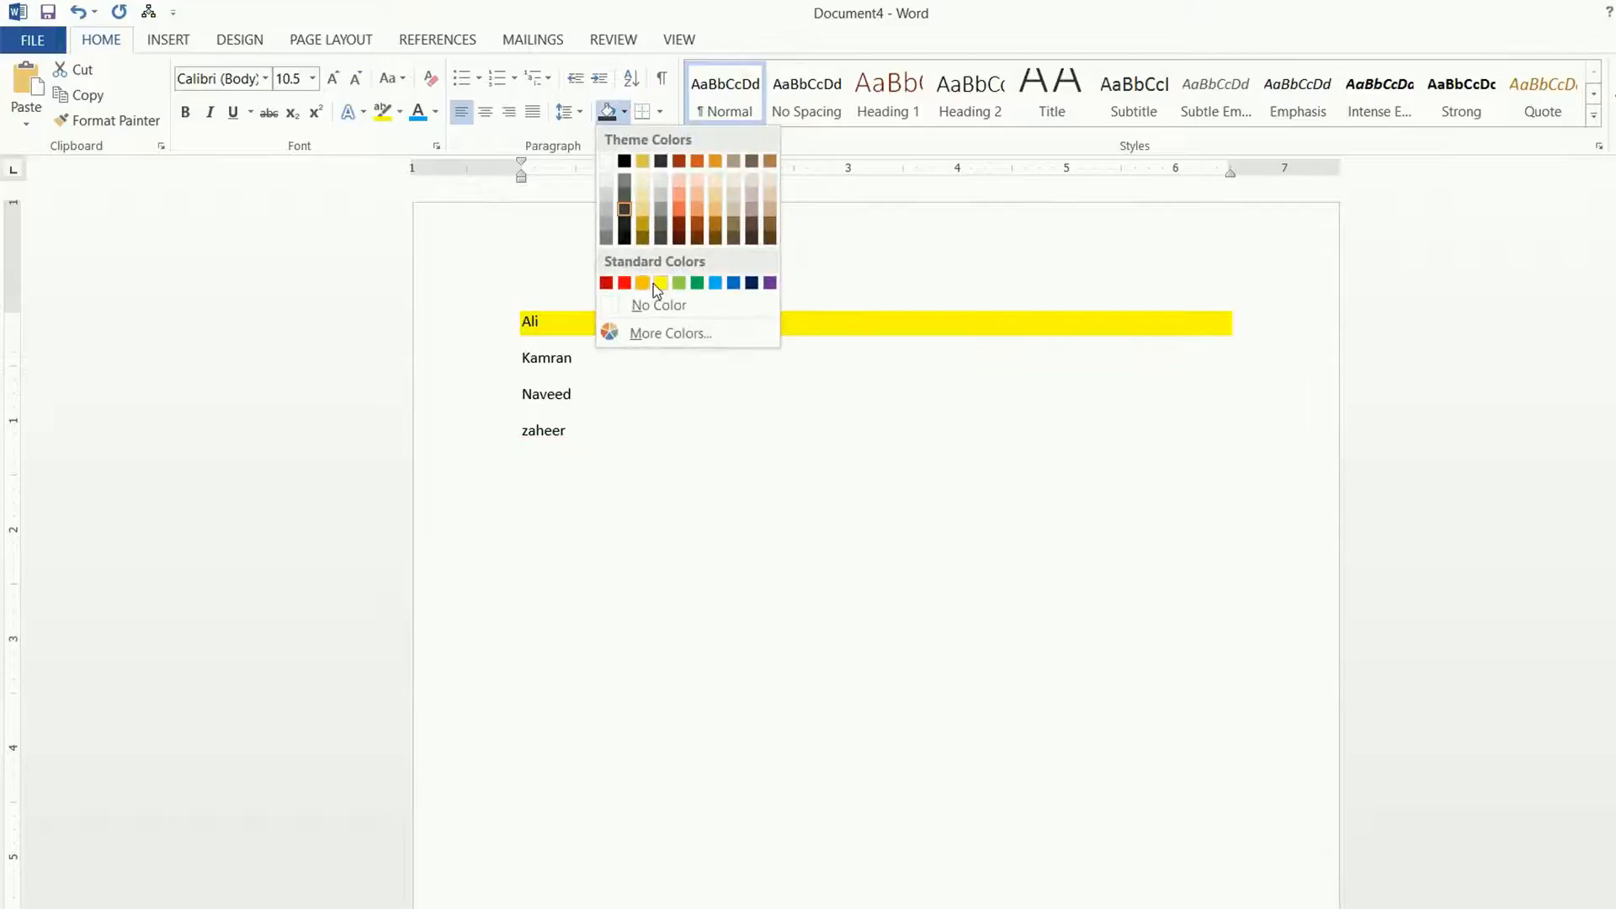
click(709, 387)
double_click(590, 394)
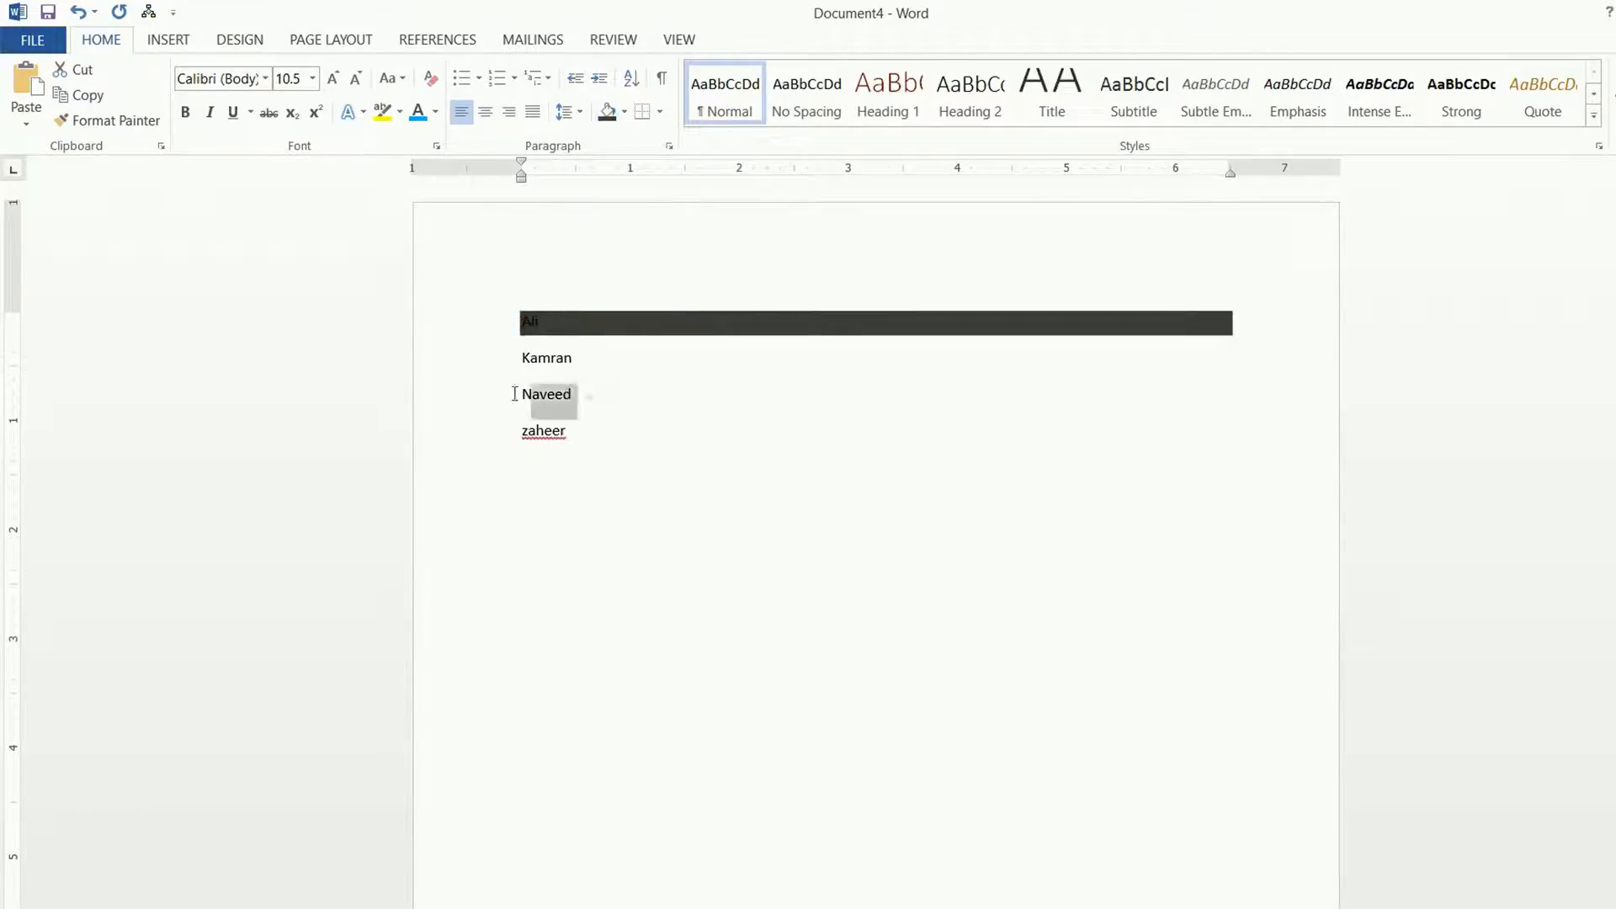
click(625, 112)
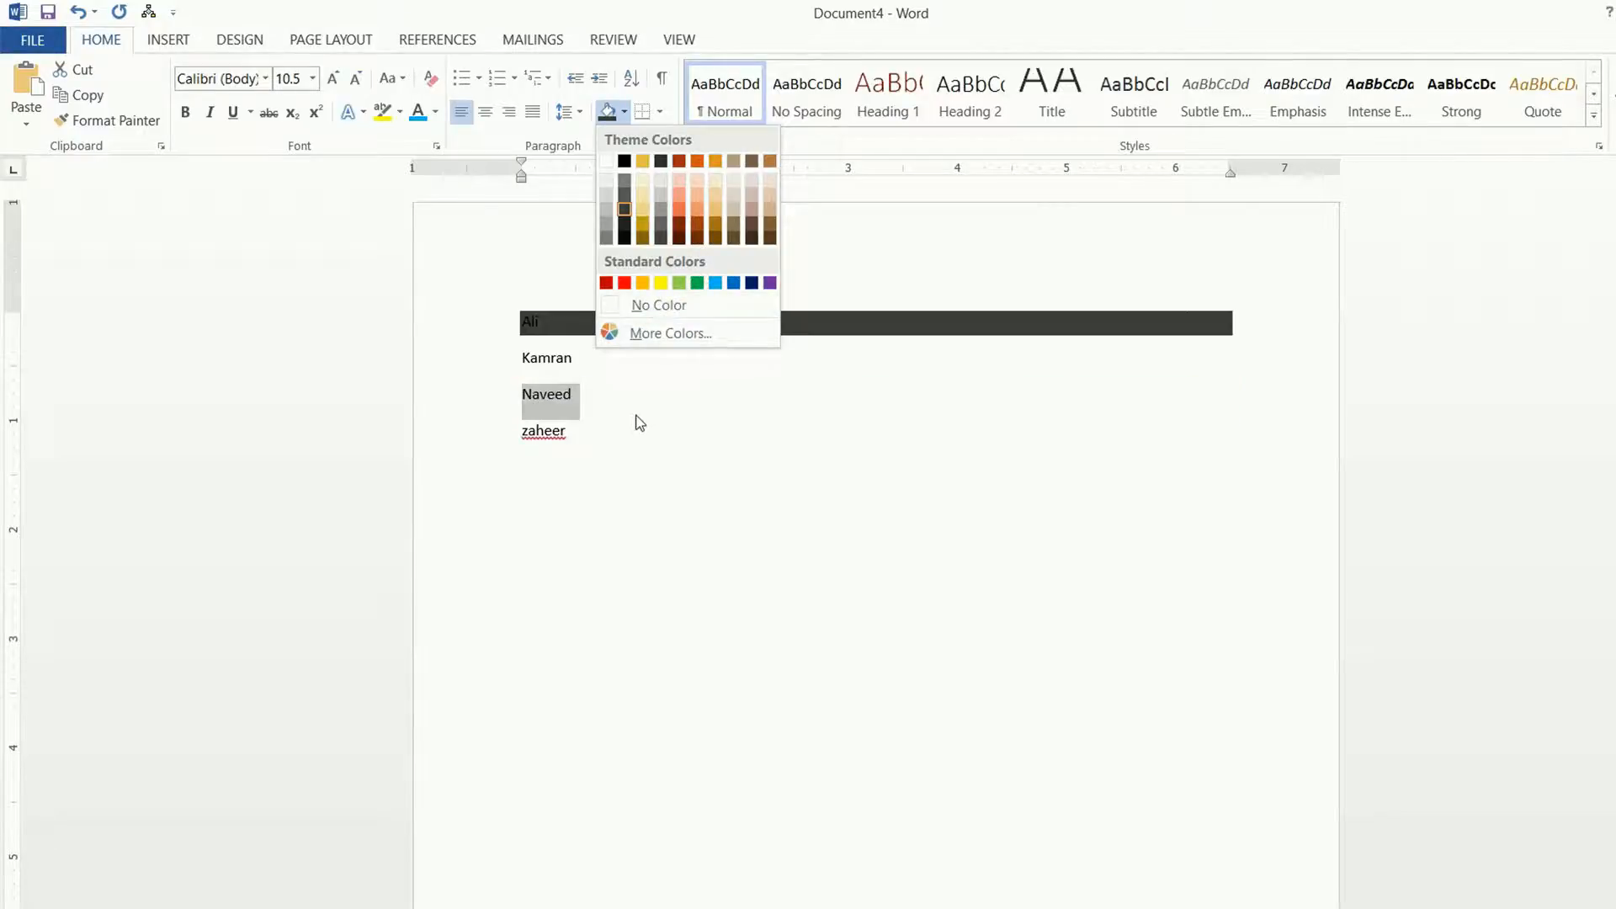
click(544, 243)
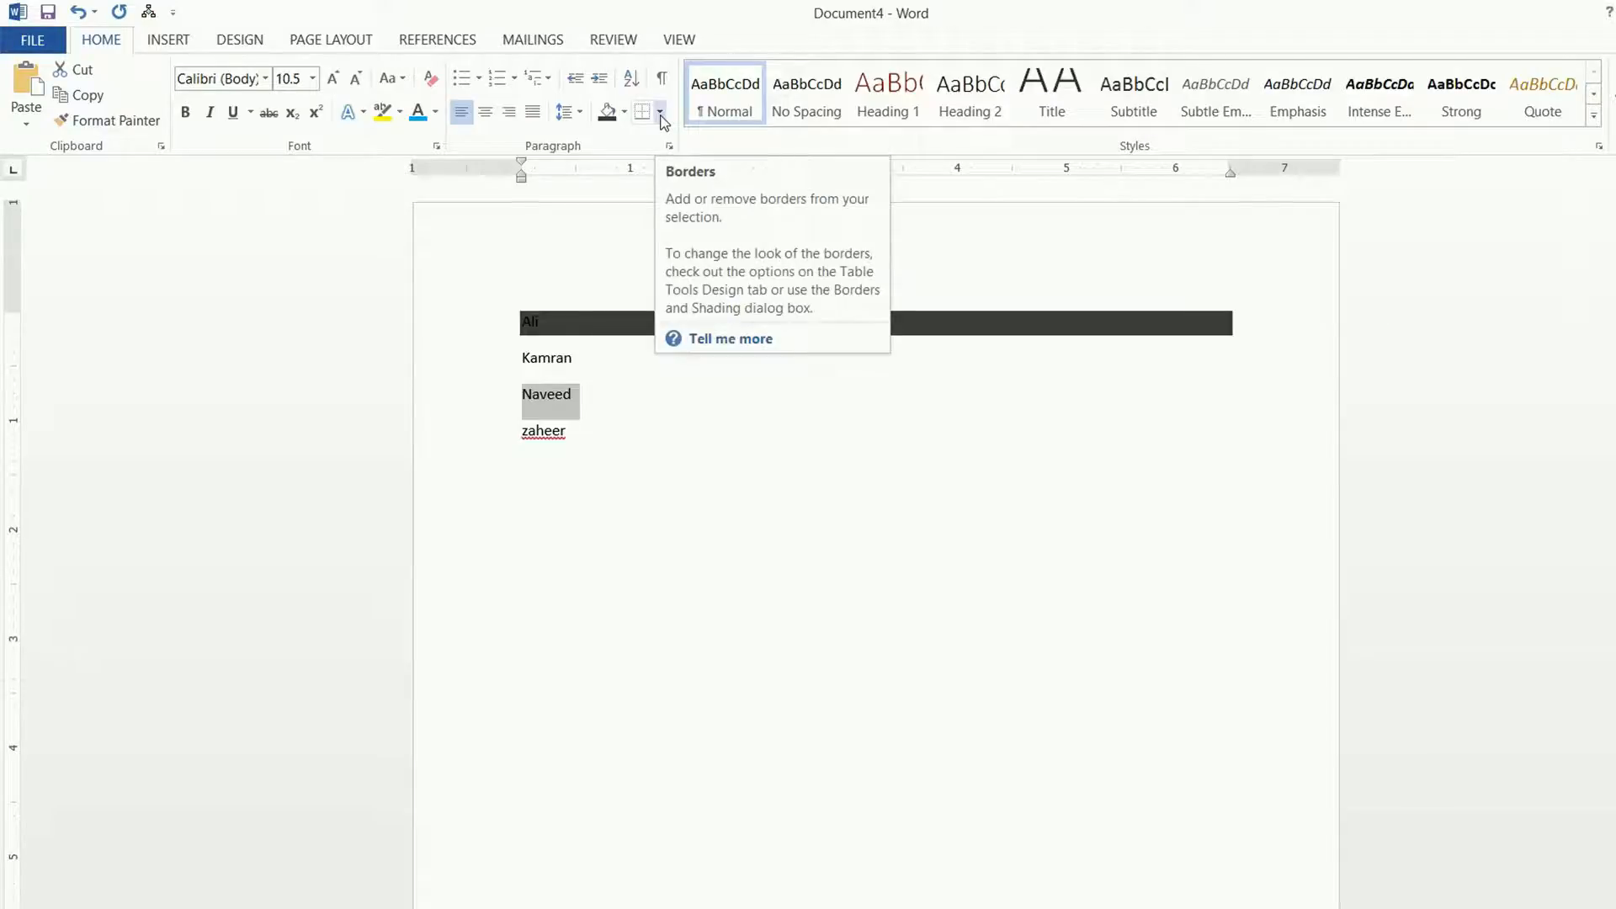
In Borders and Shading, try the Box, Shadow, 3-D and Custom page border settings and choose Box for the whole document.
click(660, 112)
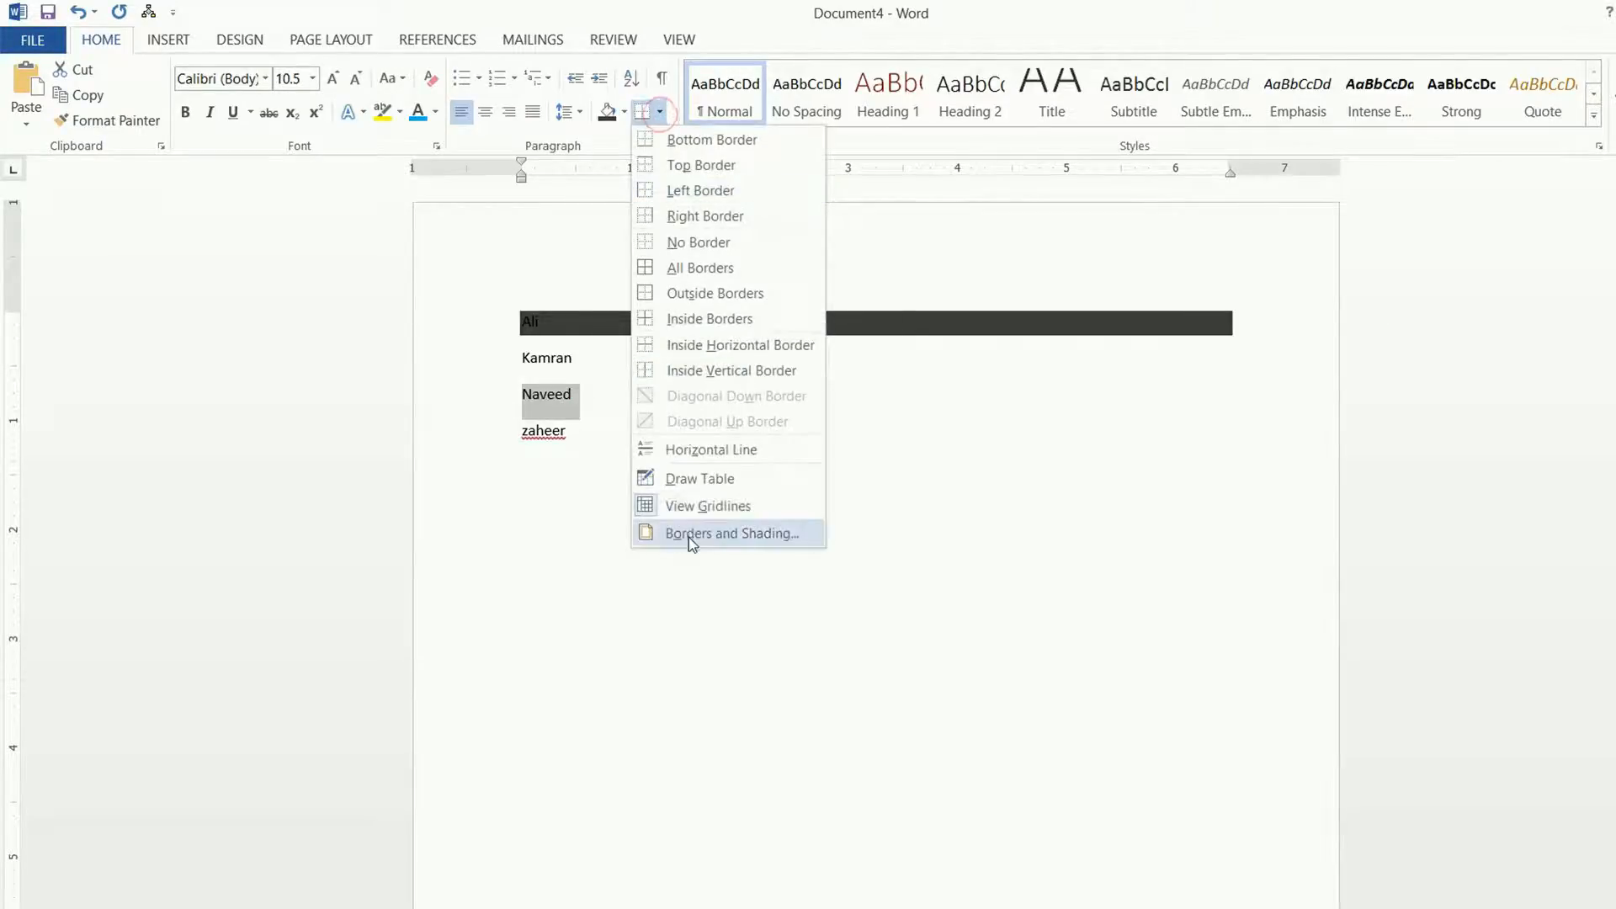
click(717, 533)
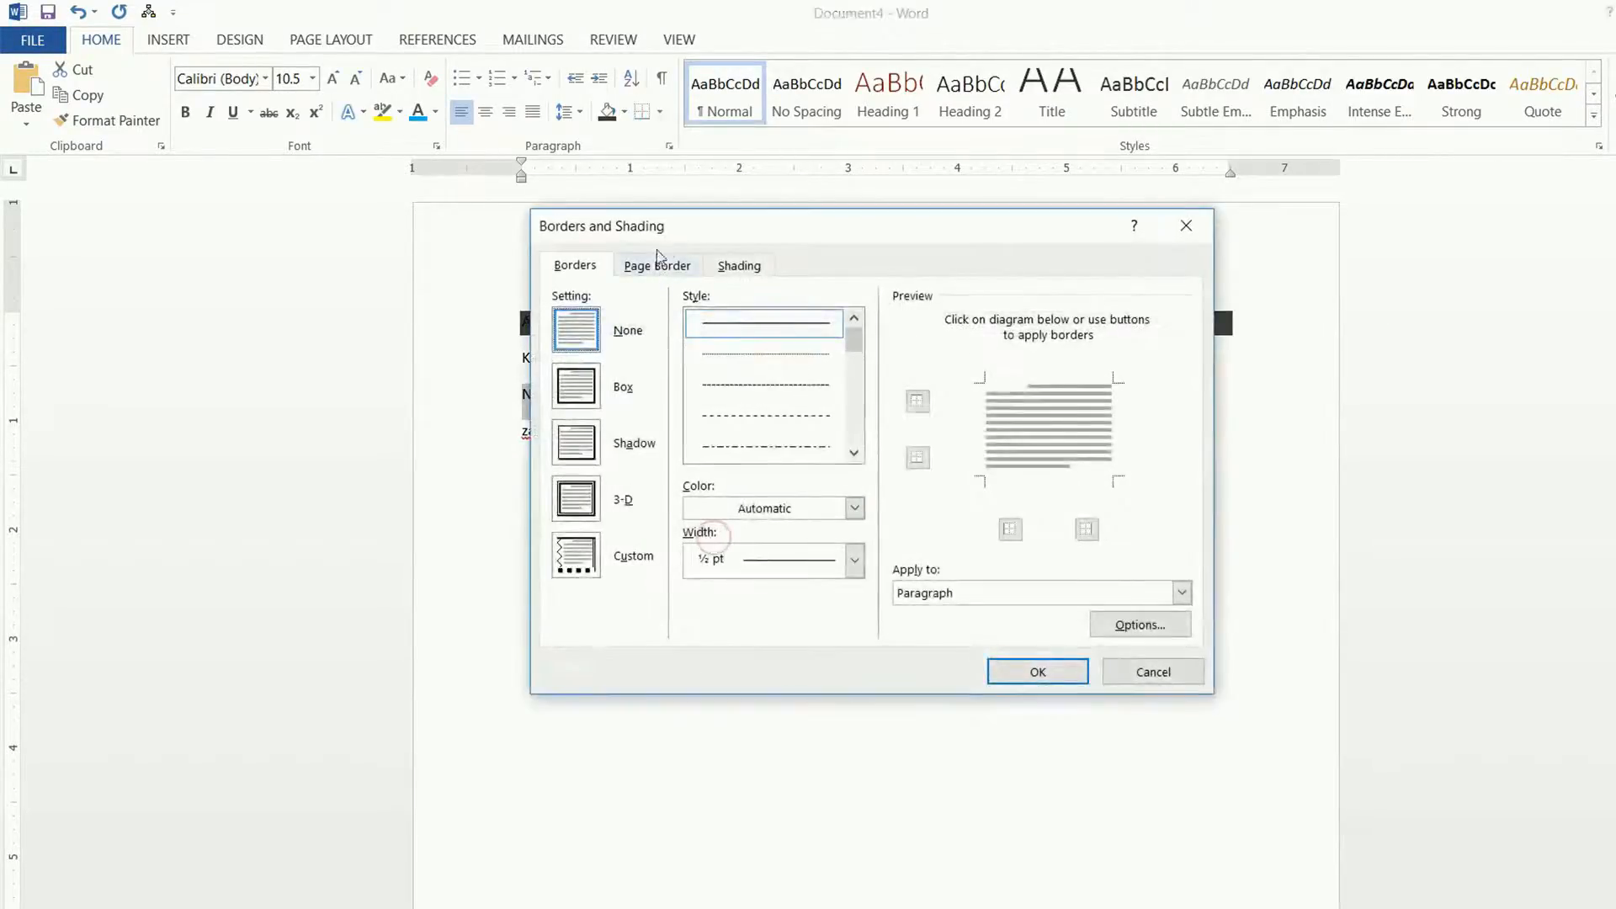
drag(652, 226, 468, 187)
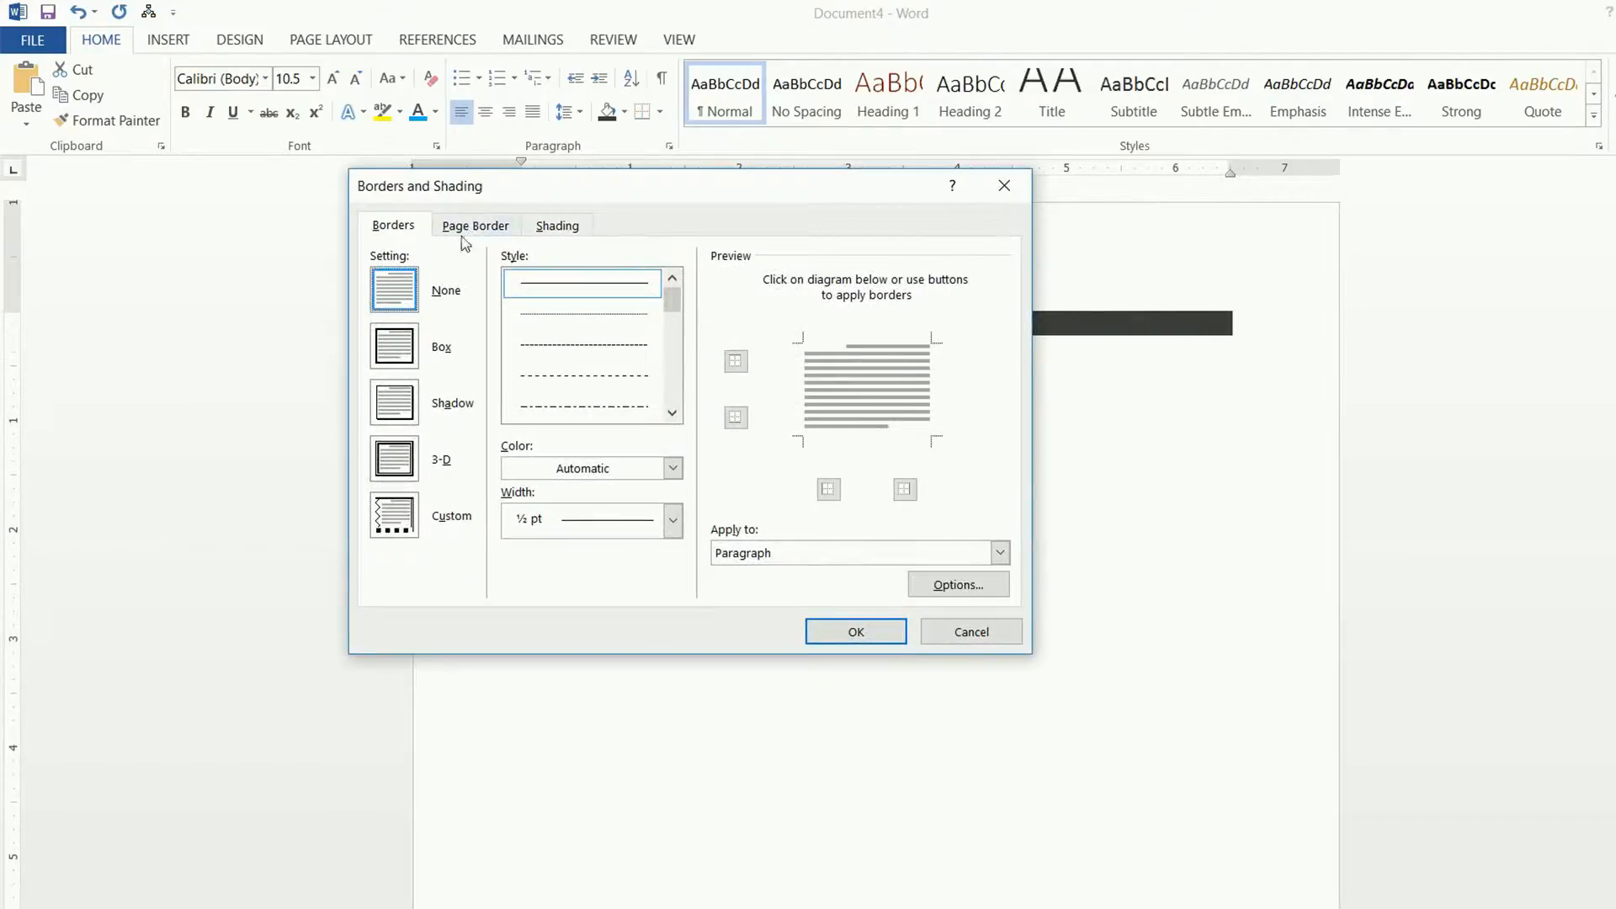
click(465, 233)
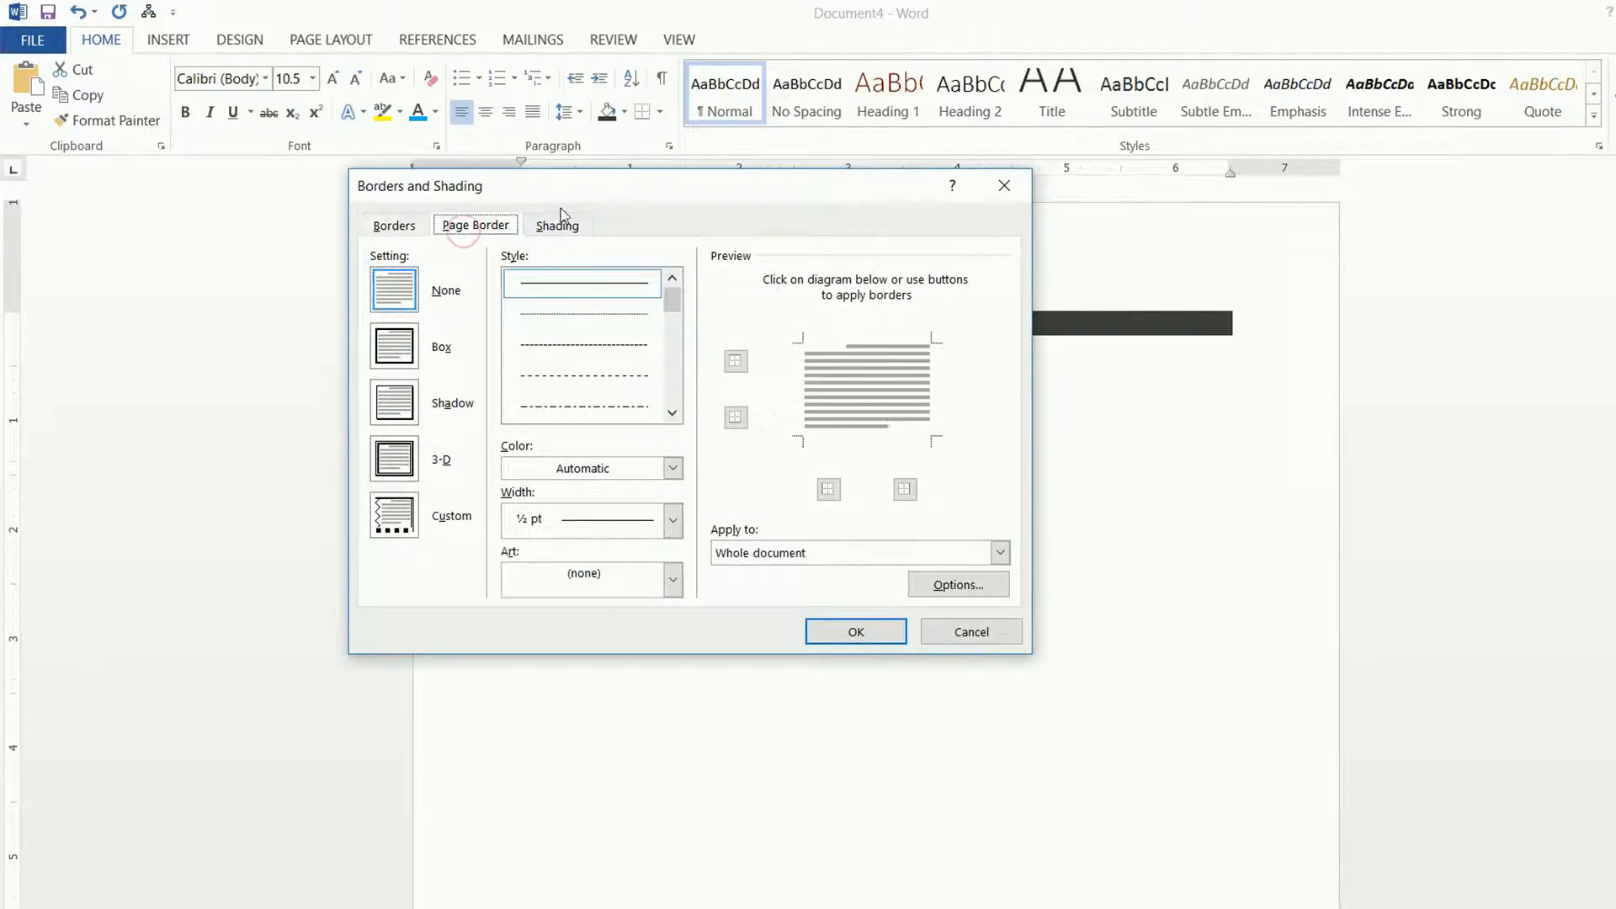
drag(576, 199, 531, 120)
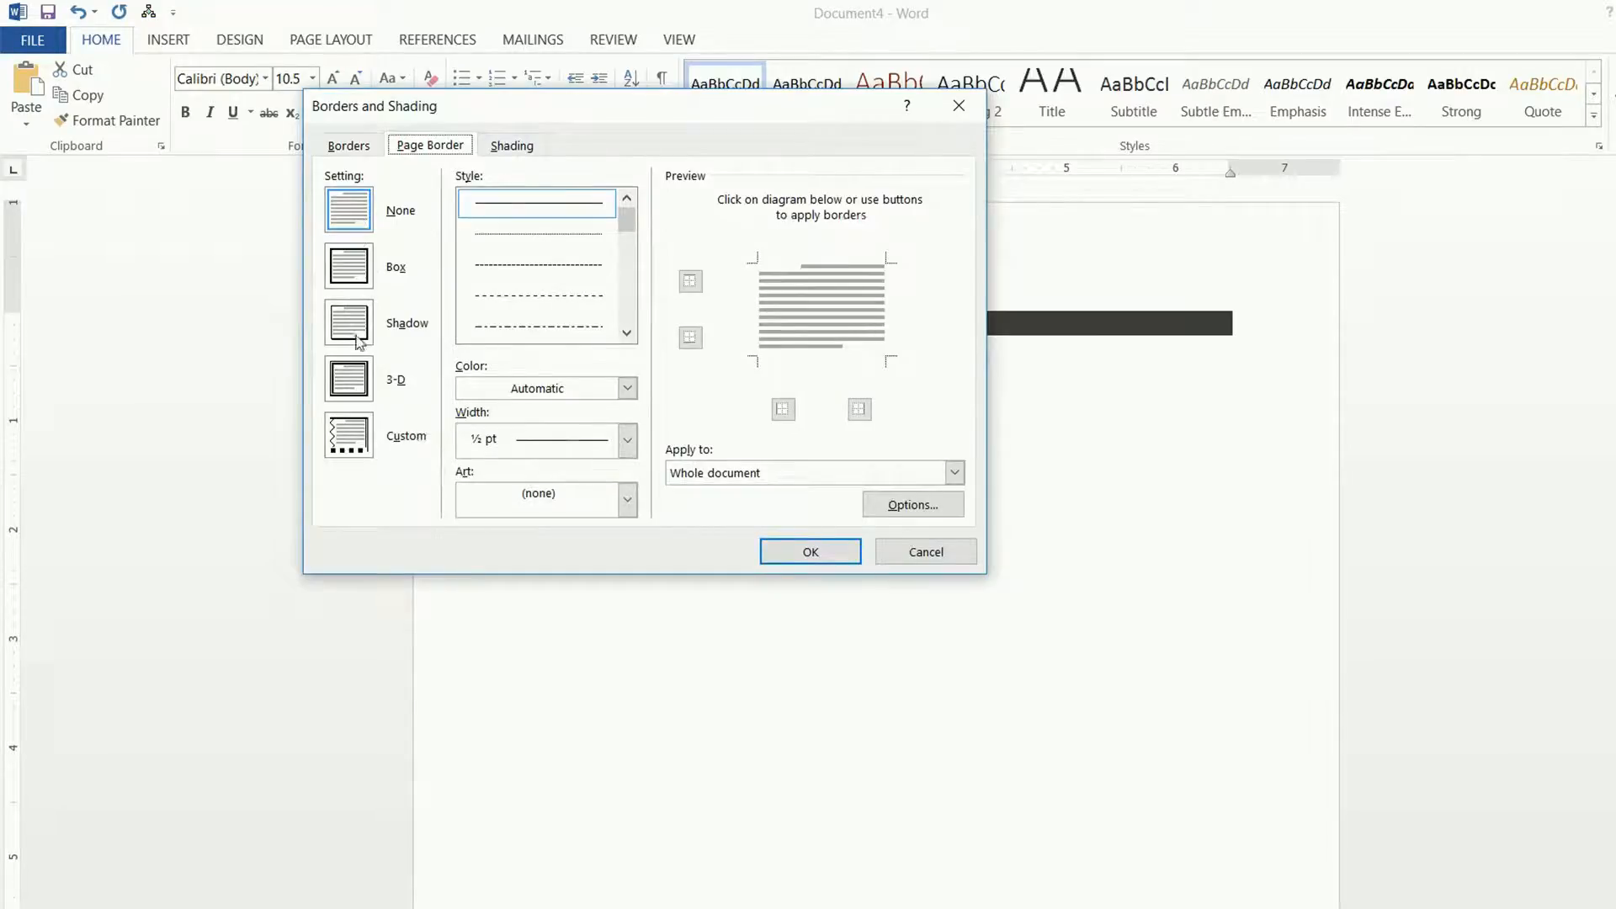
click(360, 280)
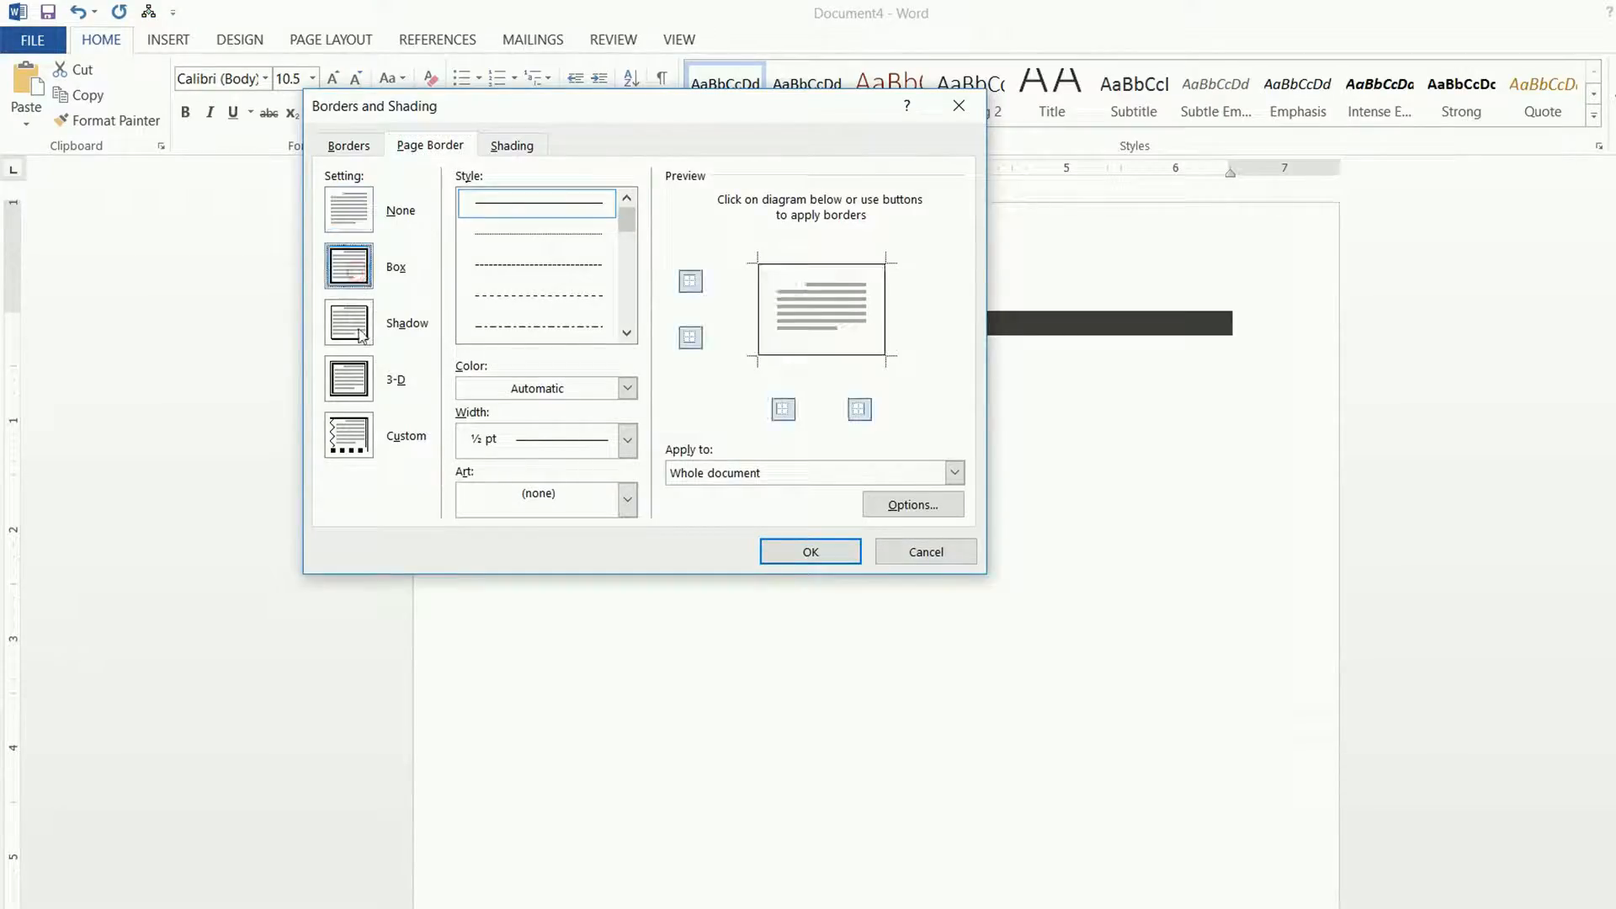
click(360, 335)
click(364, 393)
click(357, 438)
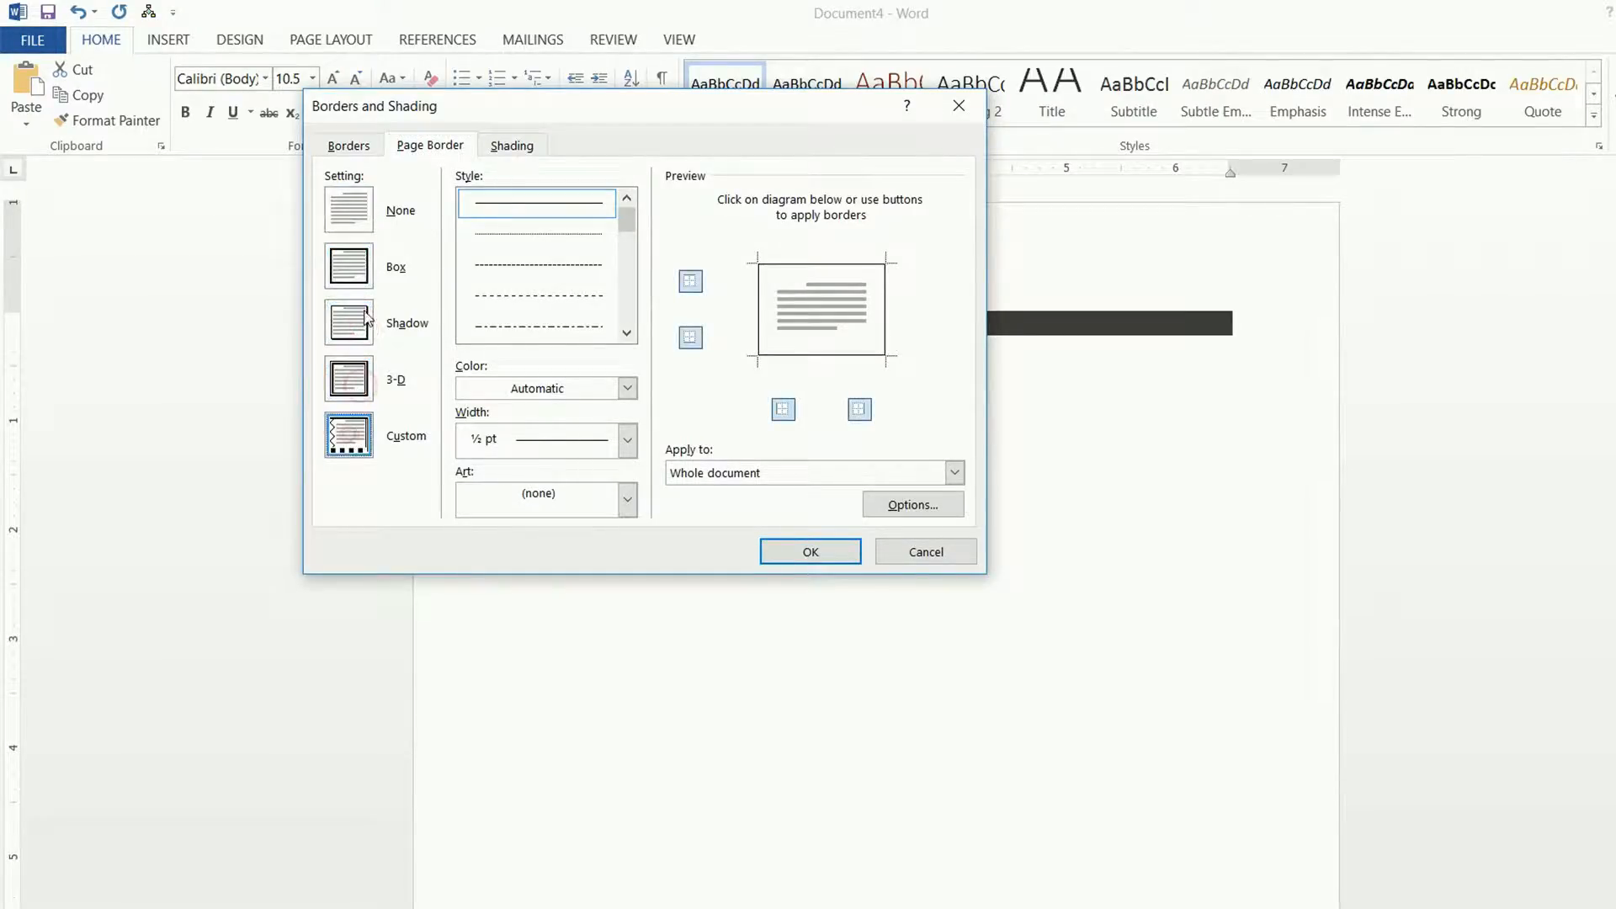
click(362, 288)
Try the dashed line styles for the page border and choose the heavy thick-and-thin double line at 3 pt.
click(523, 276)
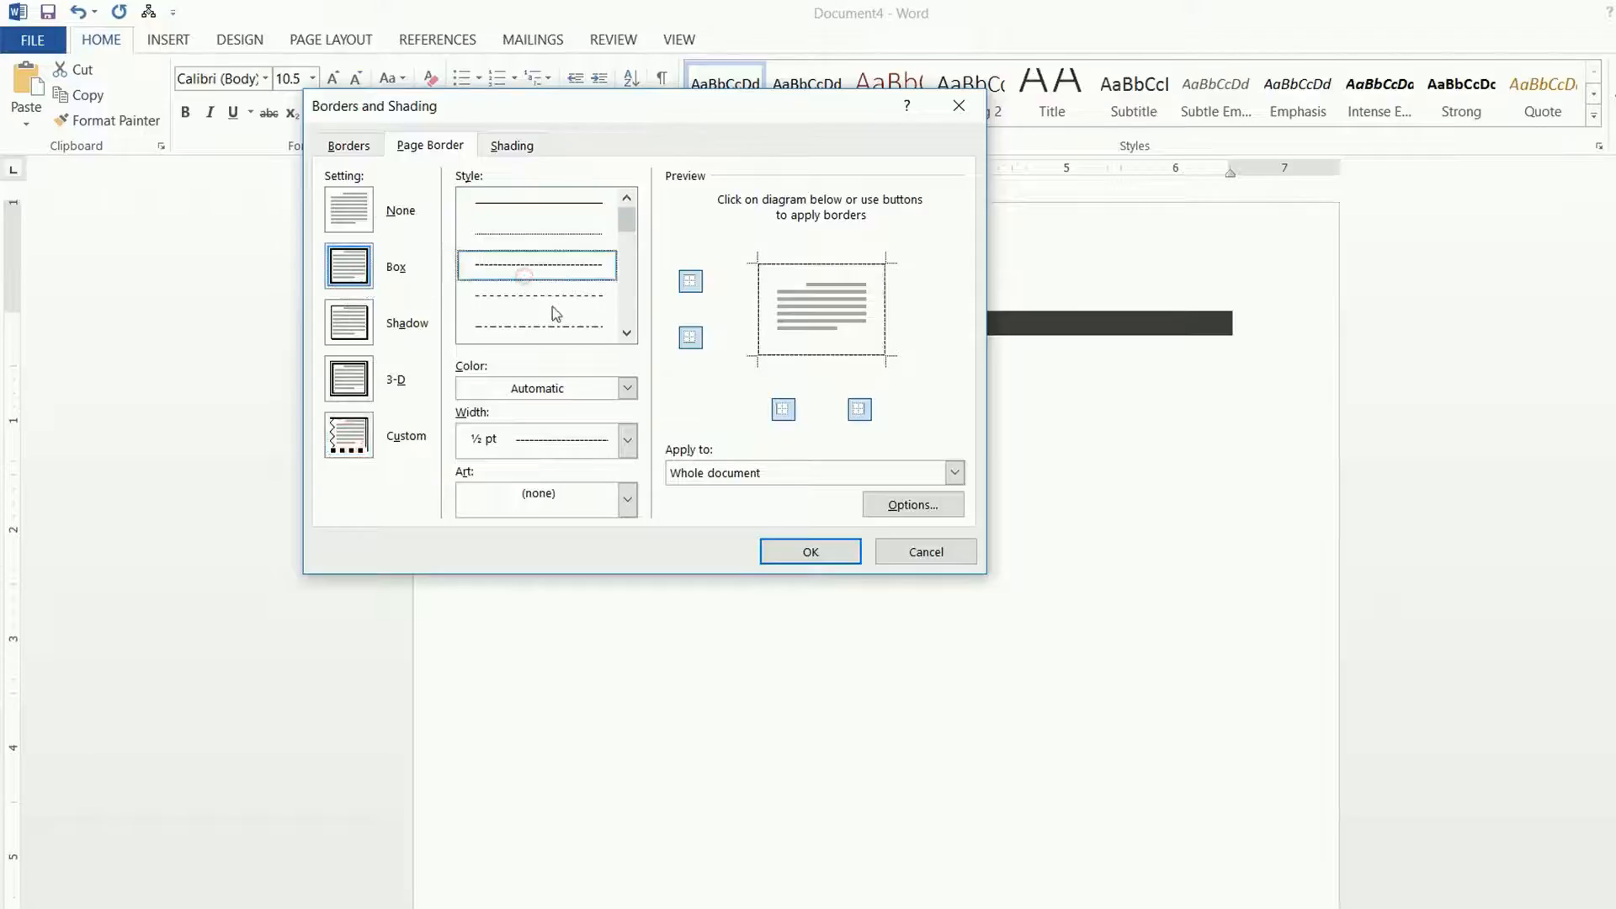
click(550, 303)
click(627, 332)
click(627, 333)
click(624, 330)
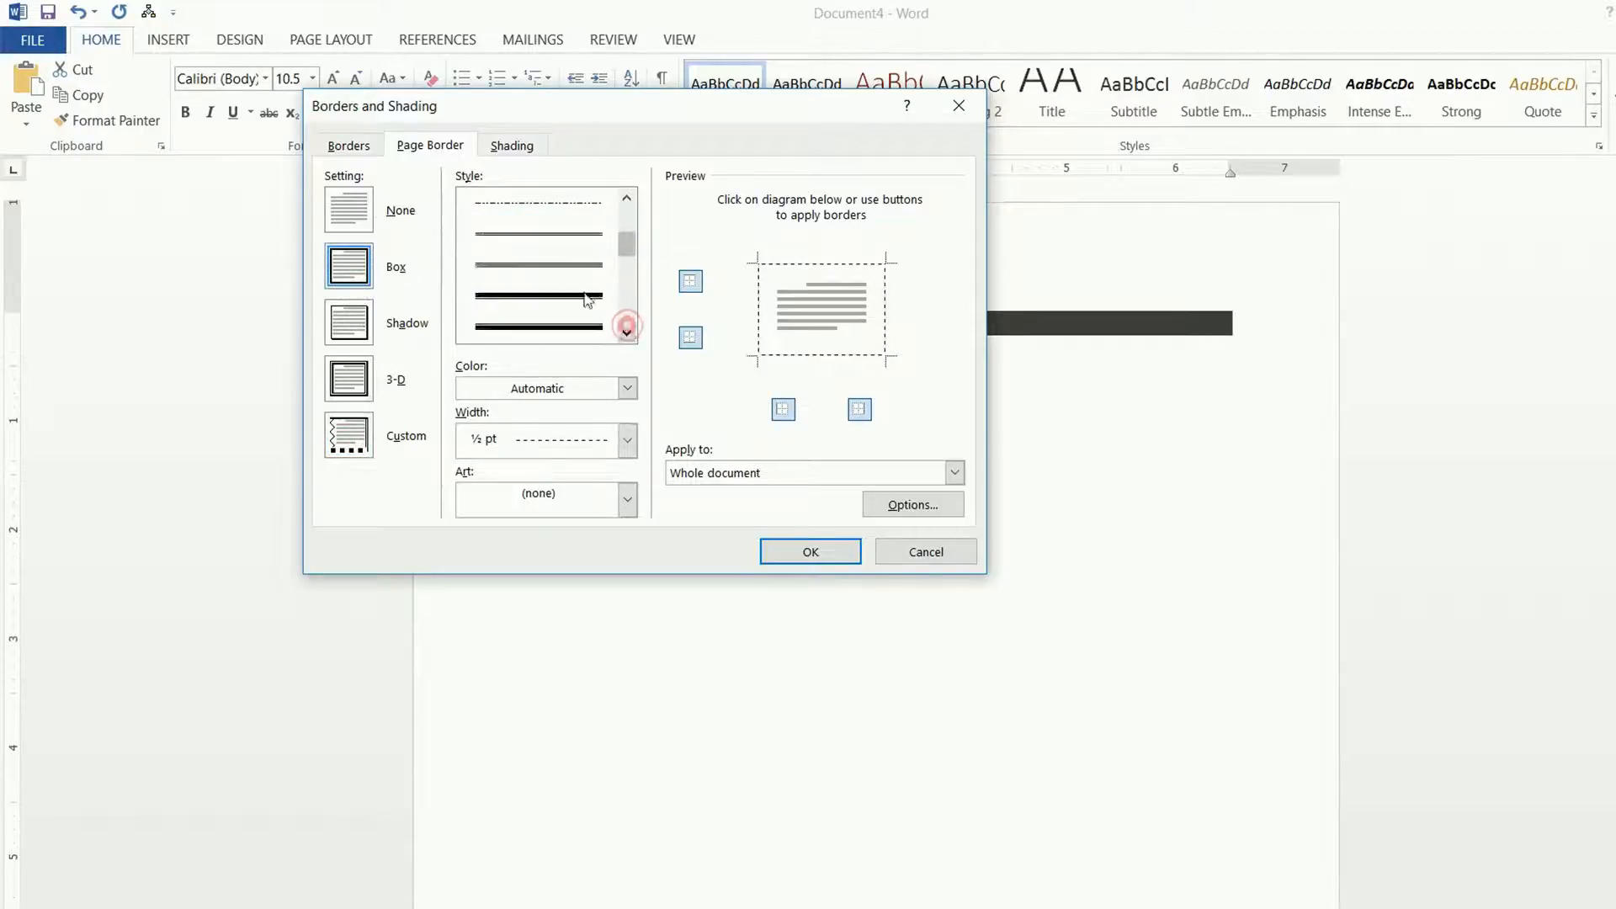
click(556, 326)
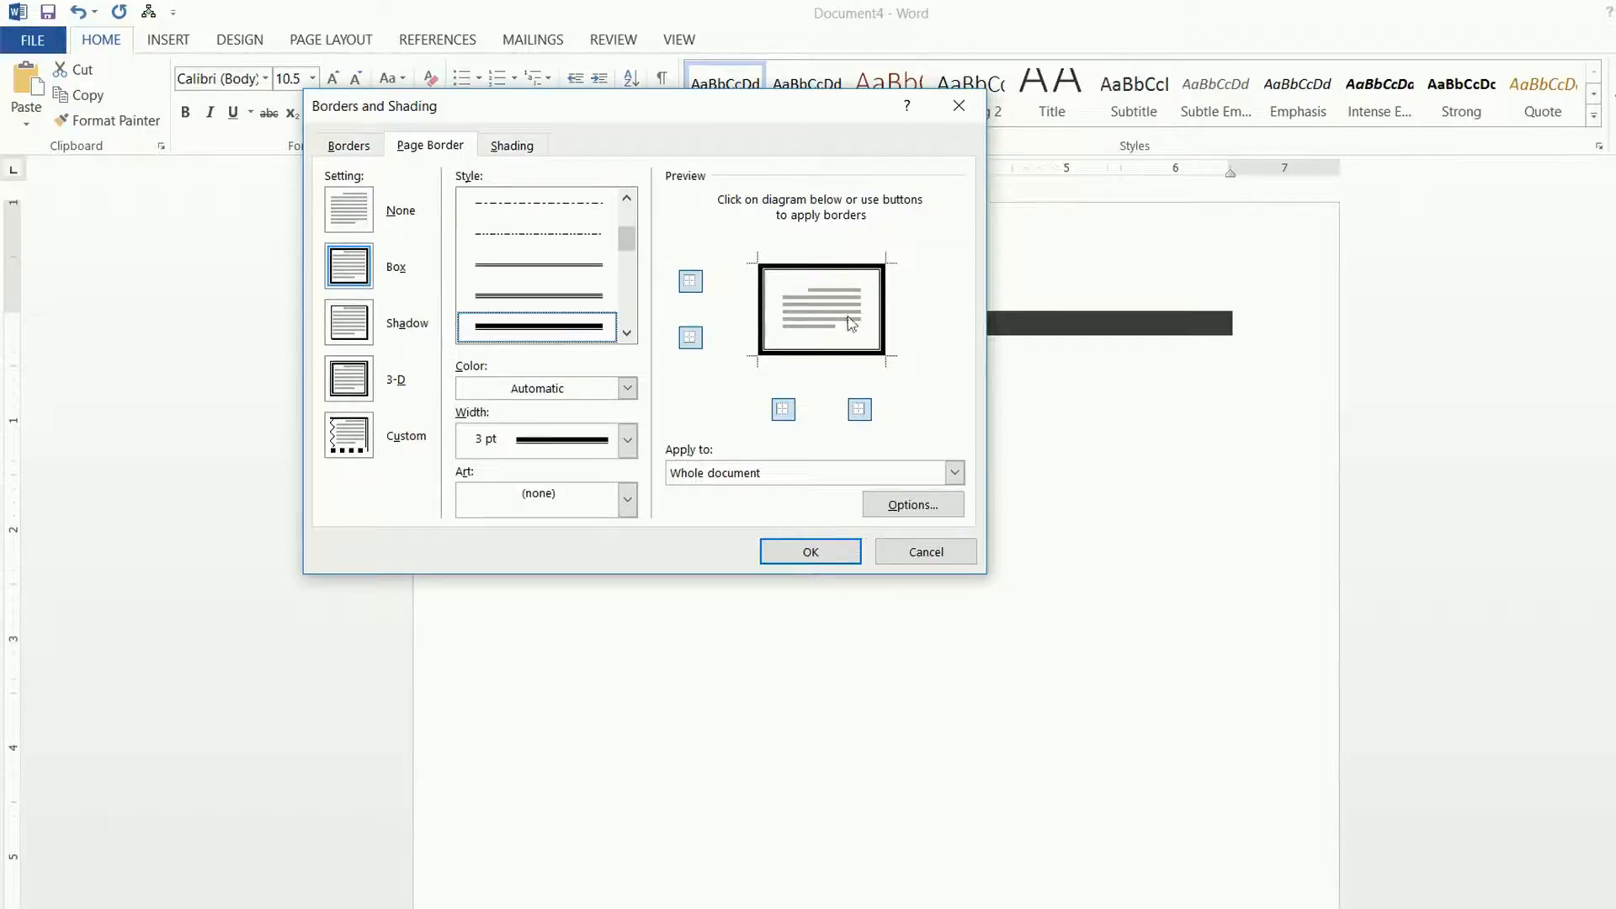
Color the page border standard light blue, set its width to 4½ pt and apply it to the whole document.
click(626, 388)
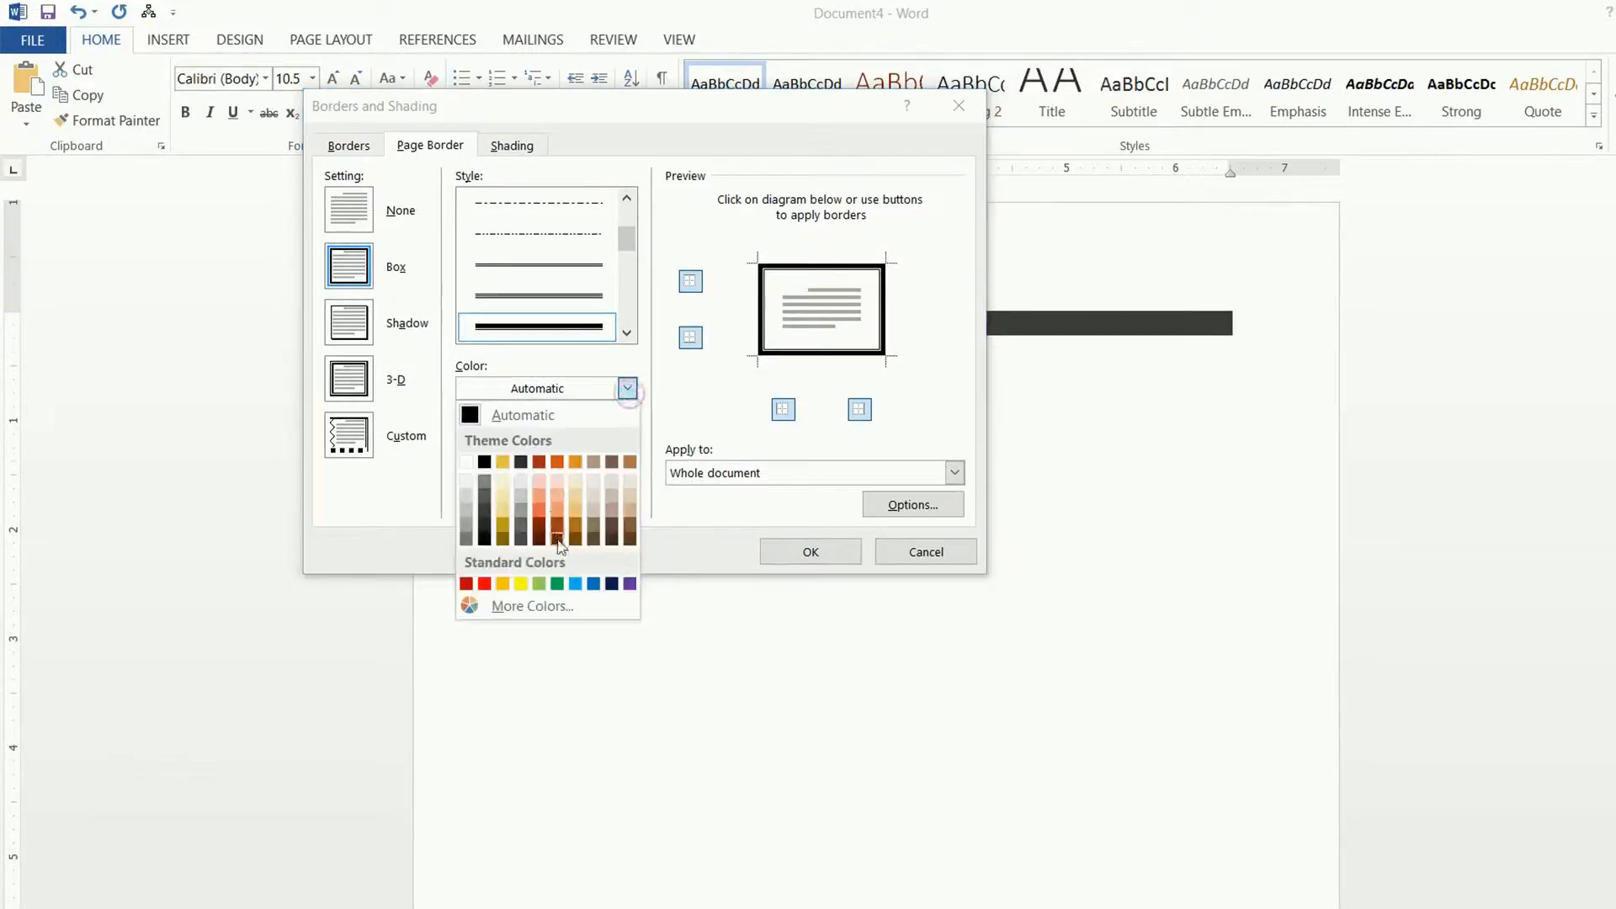
click(575, 583)
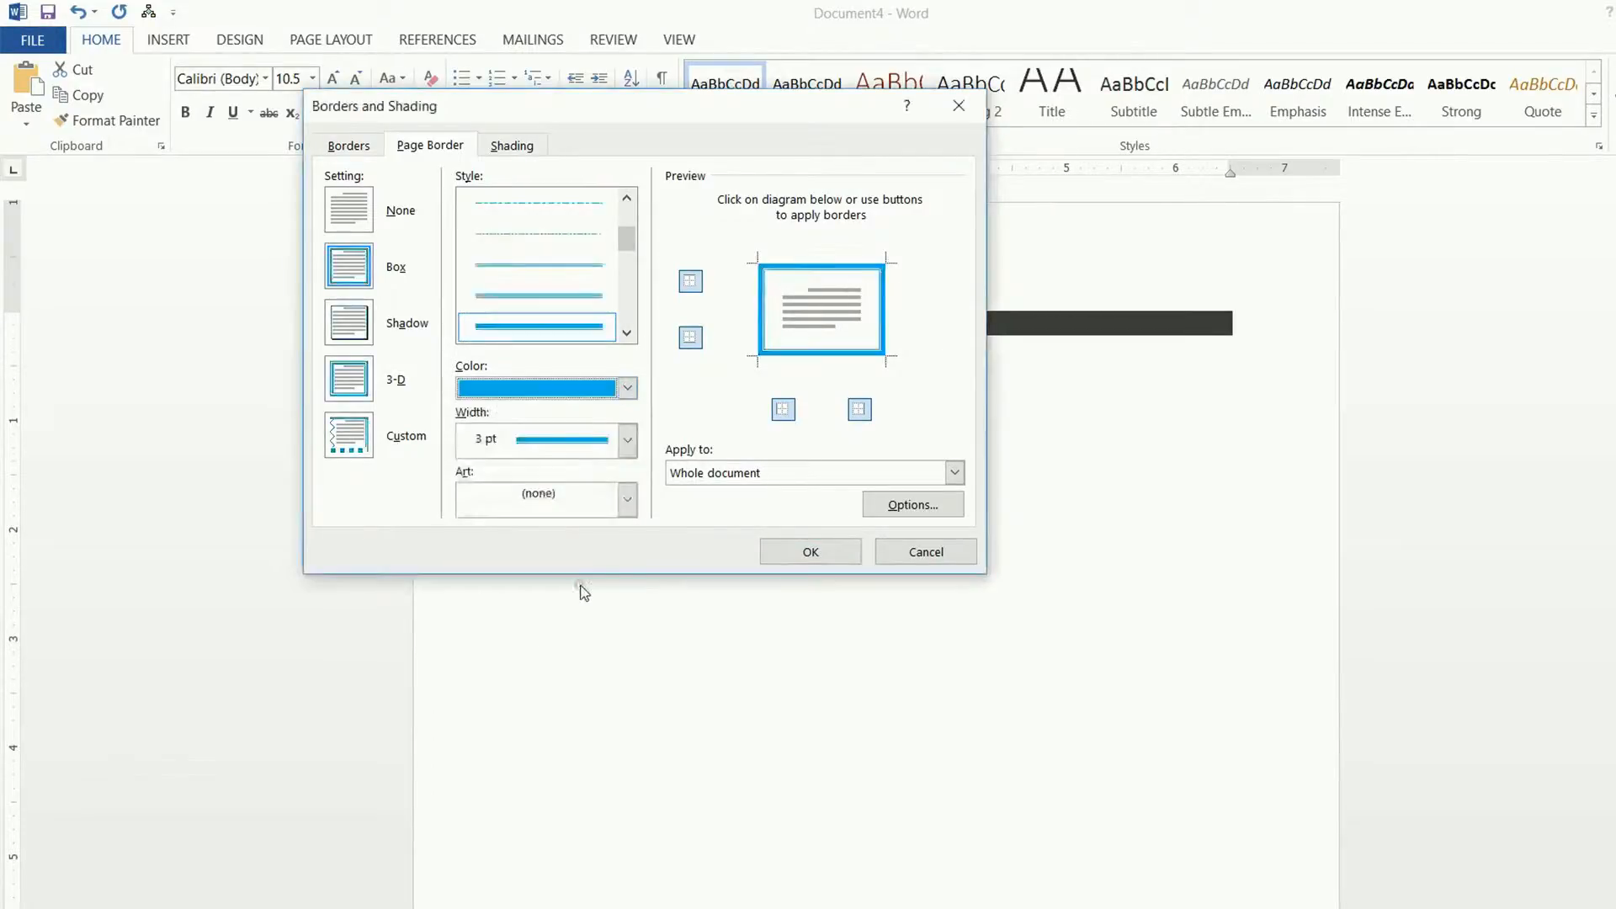
click(611, 446)
click(588, 567)
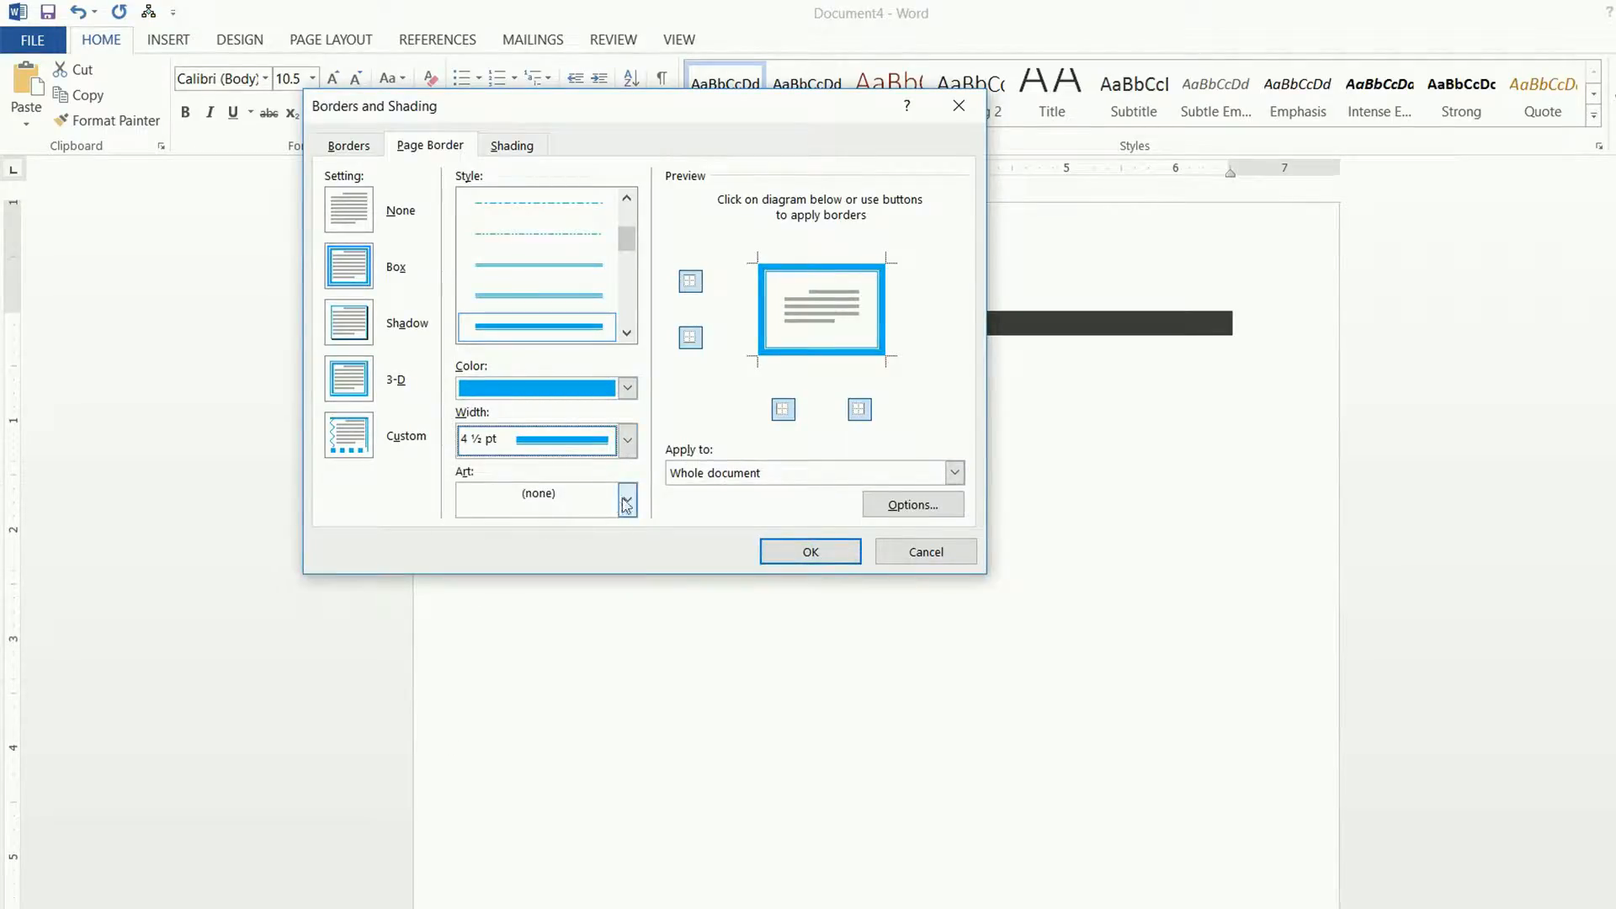
click(813, 557)
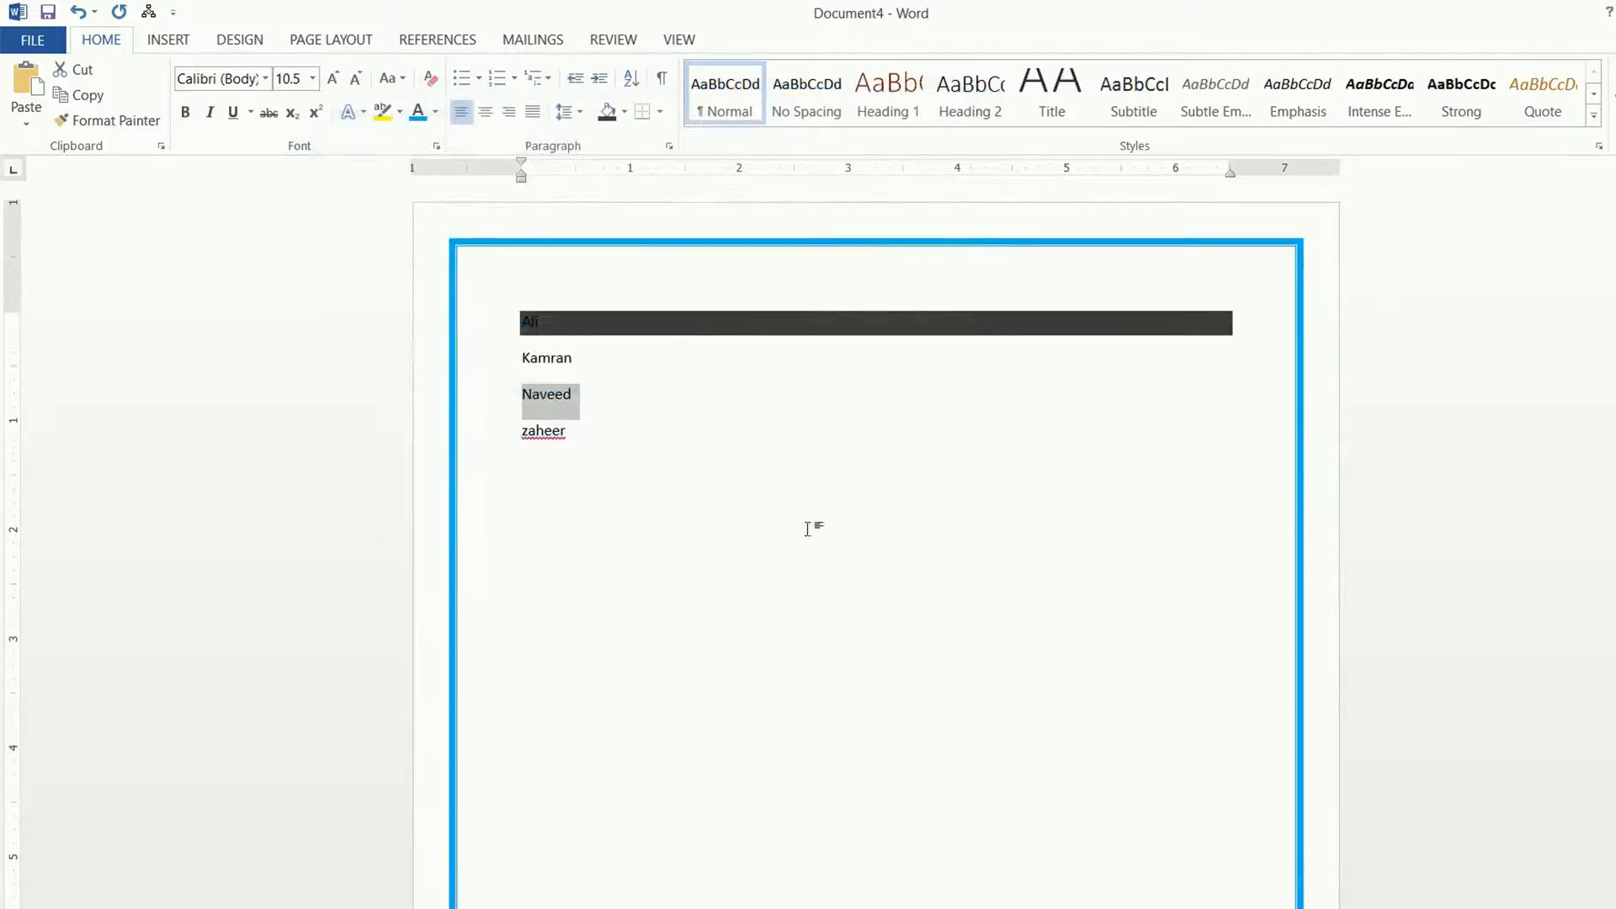
scroll(1136, 530, down, 5)
scroll(931, 480, up, 5)
Replace the page border with the red hearts art in the Box setting, 12 pt wide, on the whole document.
click(662, 112)
click(696, 534)
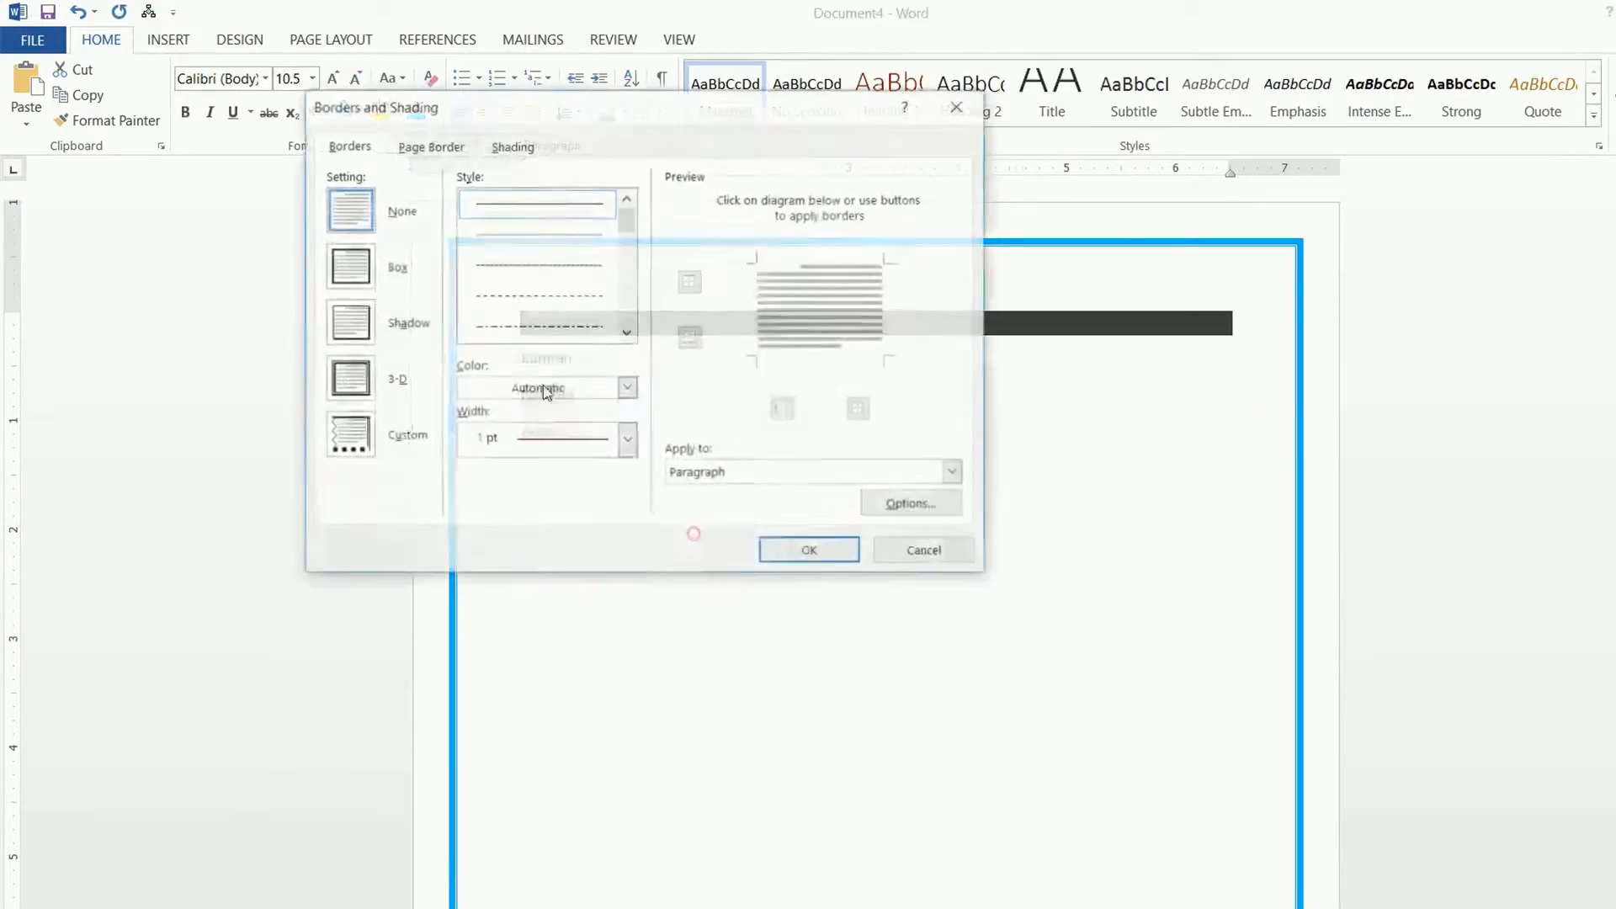
click(416, 147)
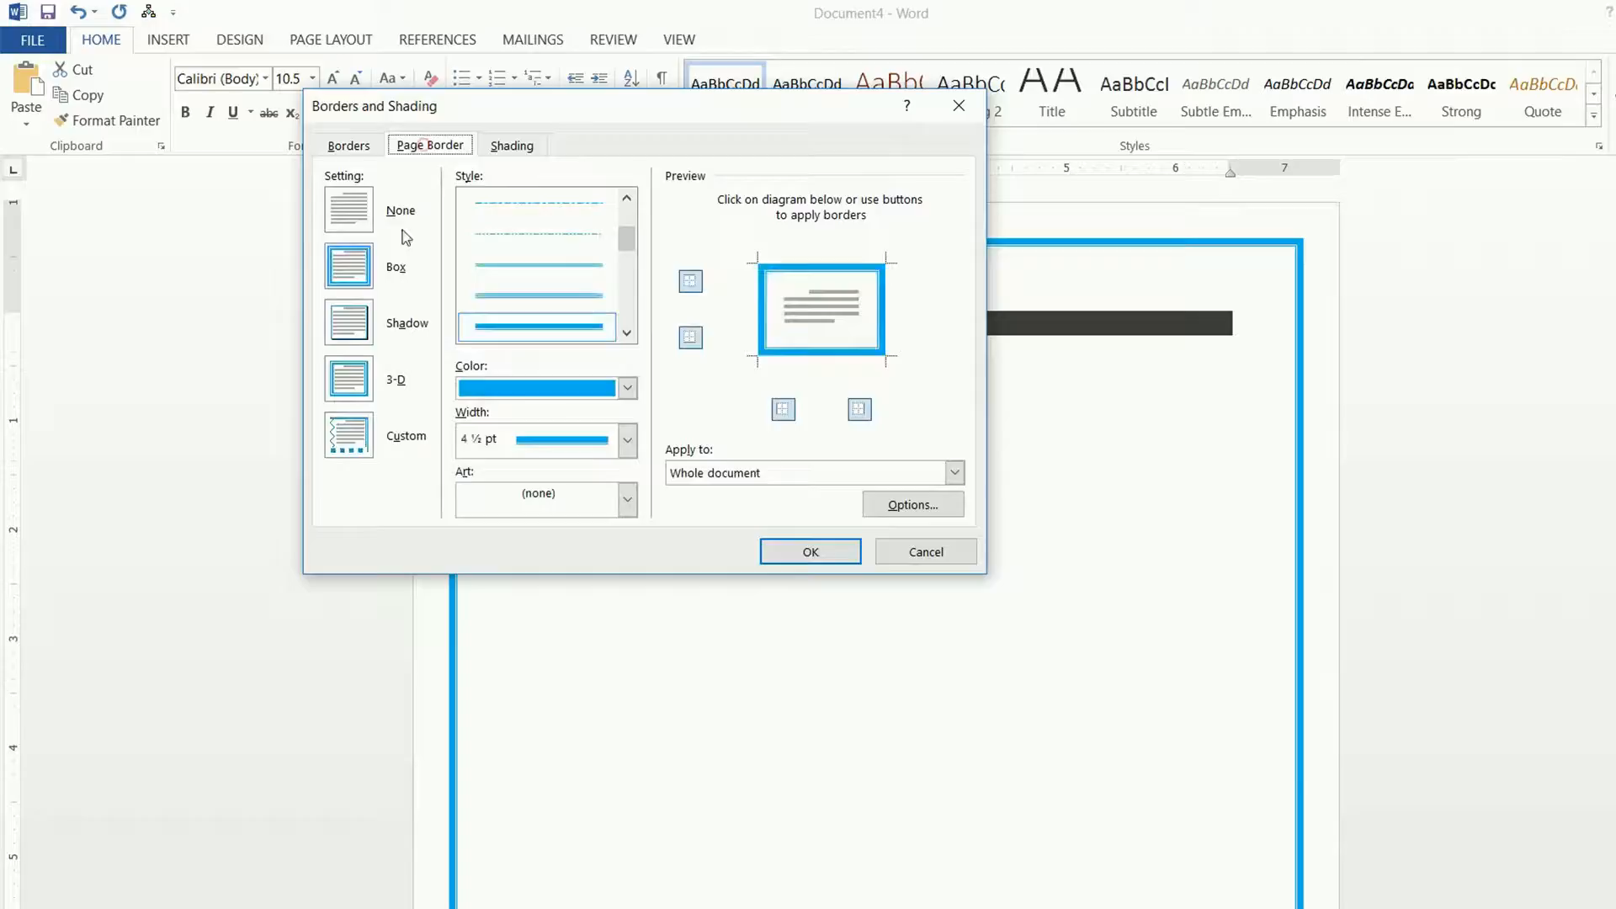
click(374, 266)
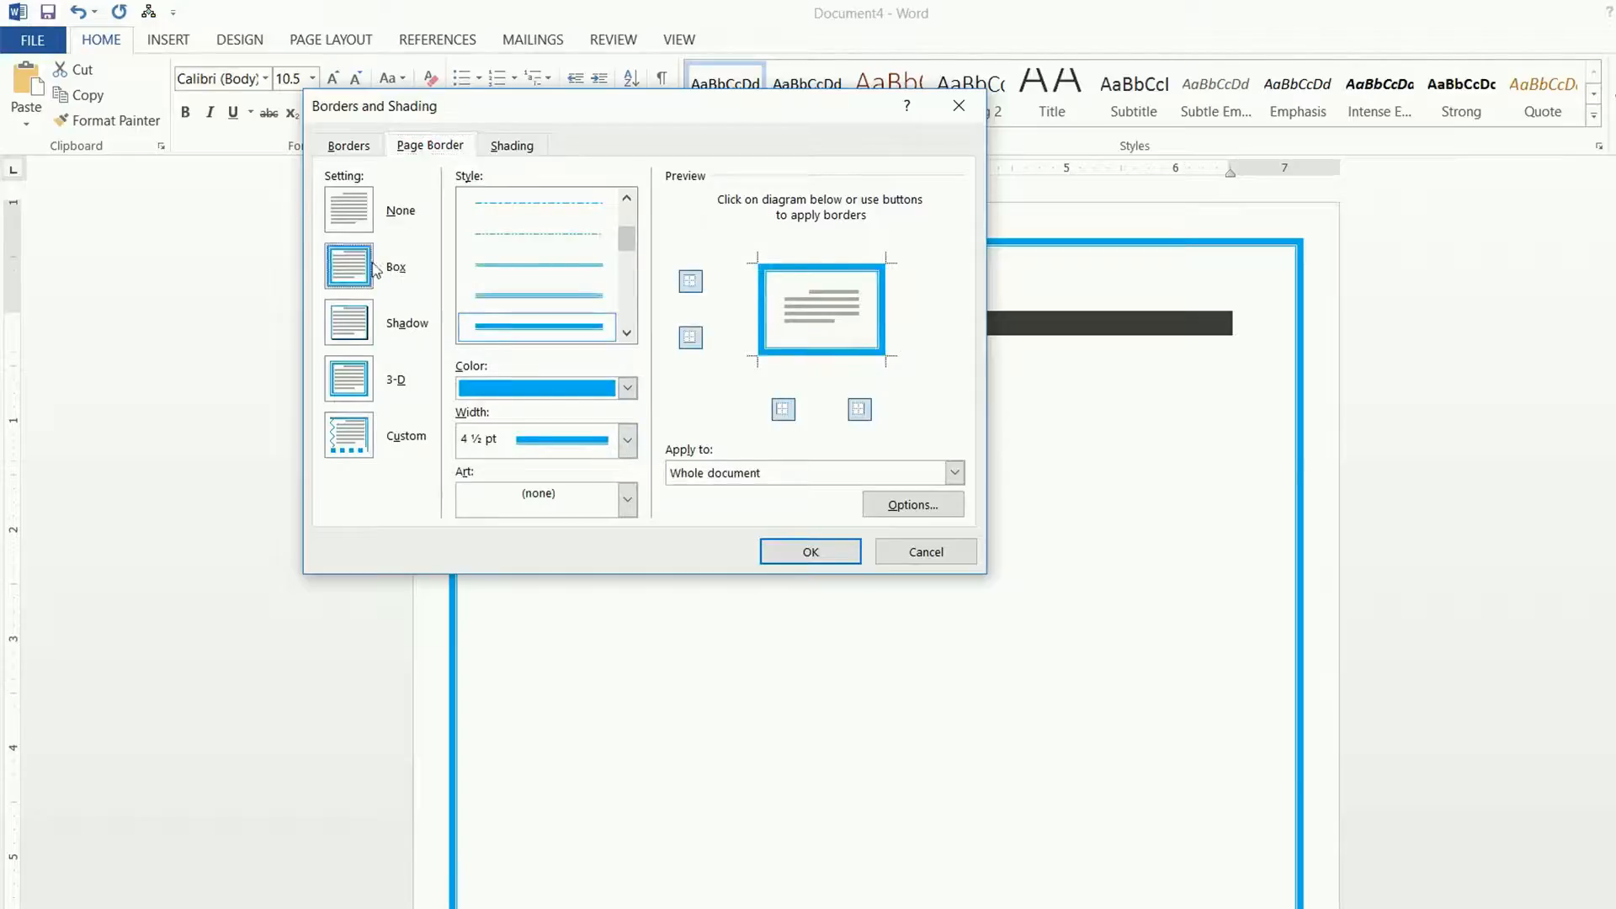
click(628, 498)
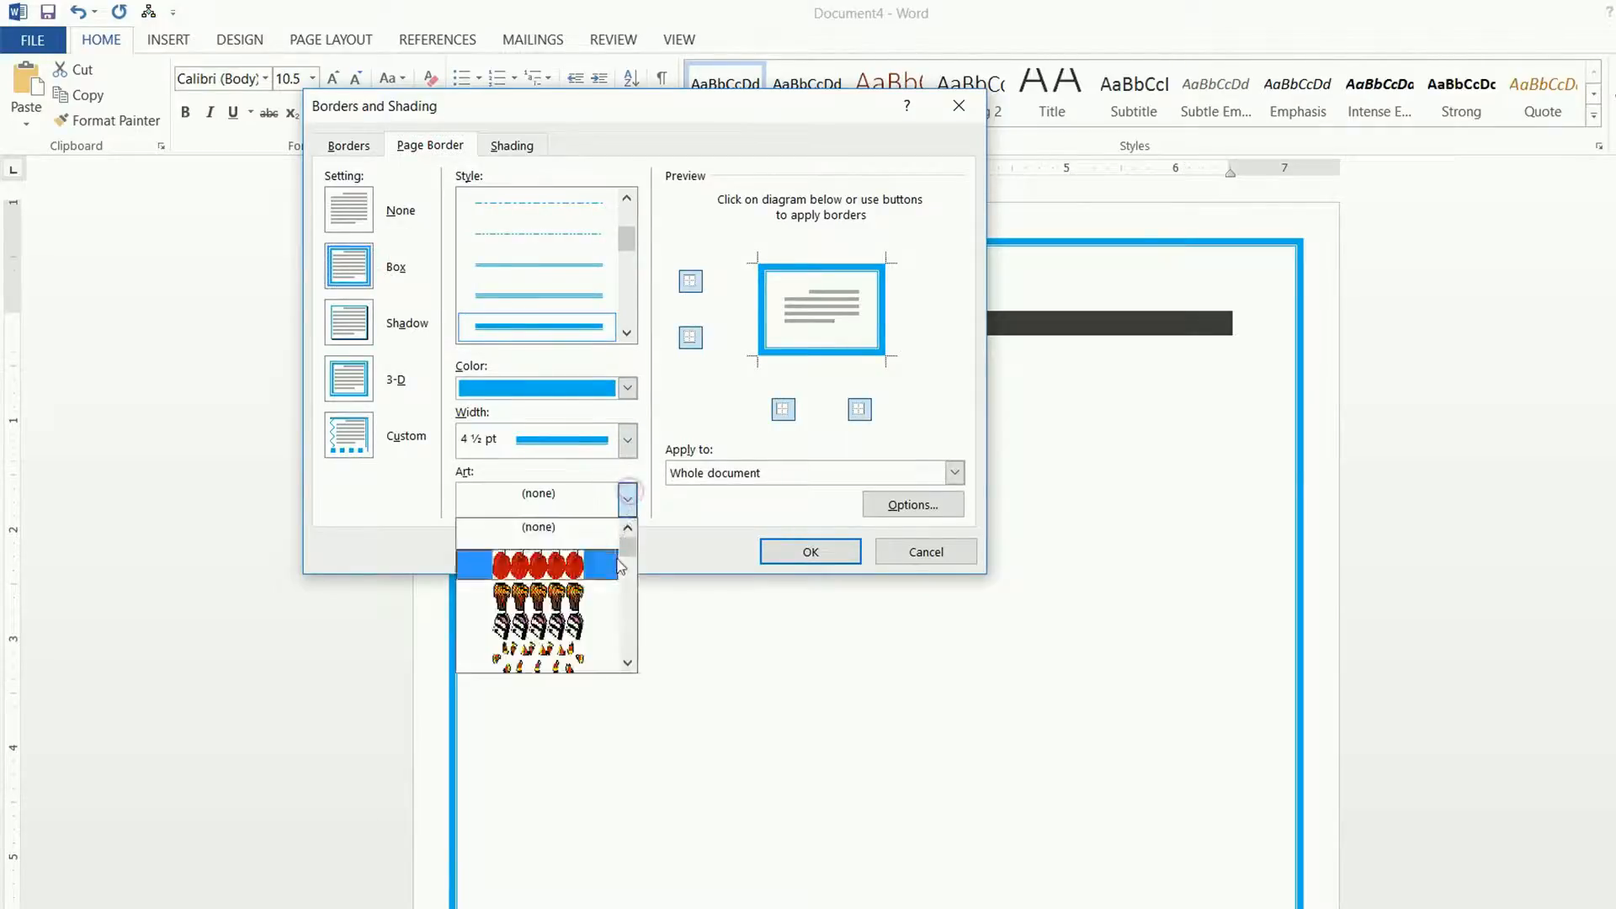
scroll(578, 583, down, 4)
scroll(598, 586, down, 9)
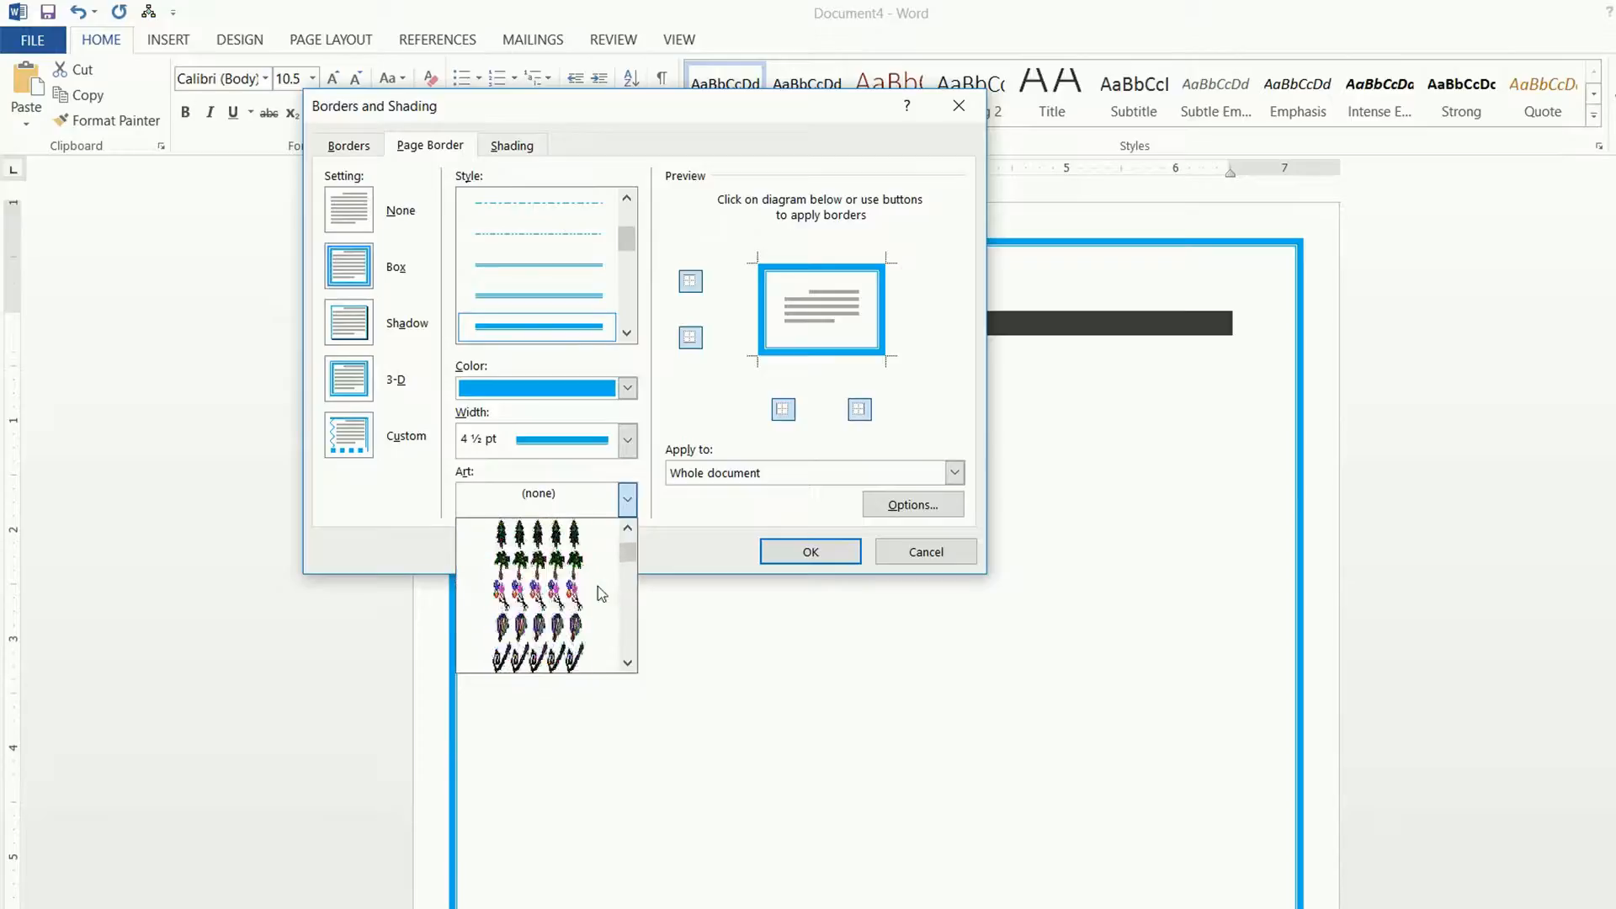
click(592, 627)
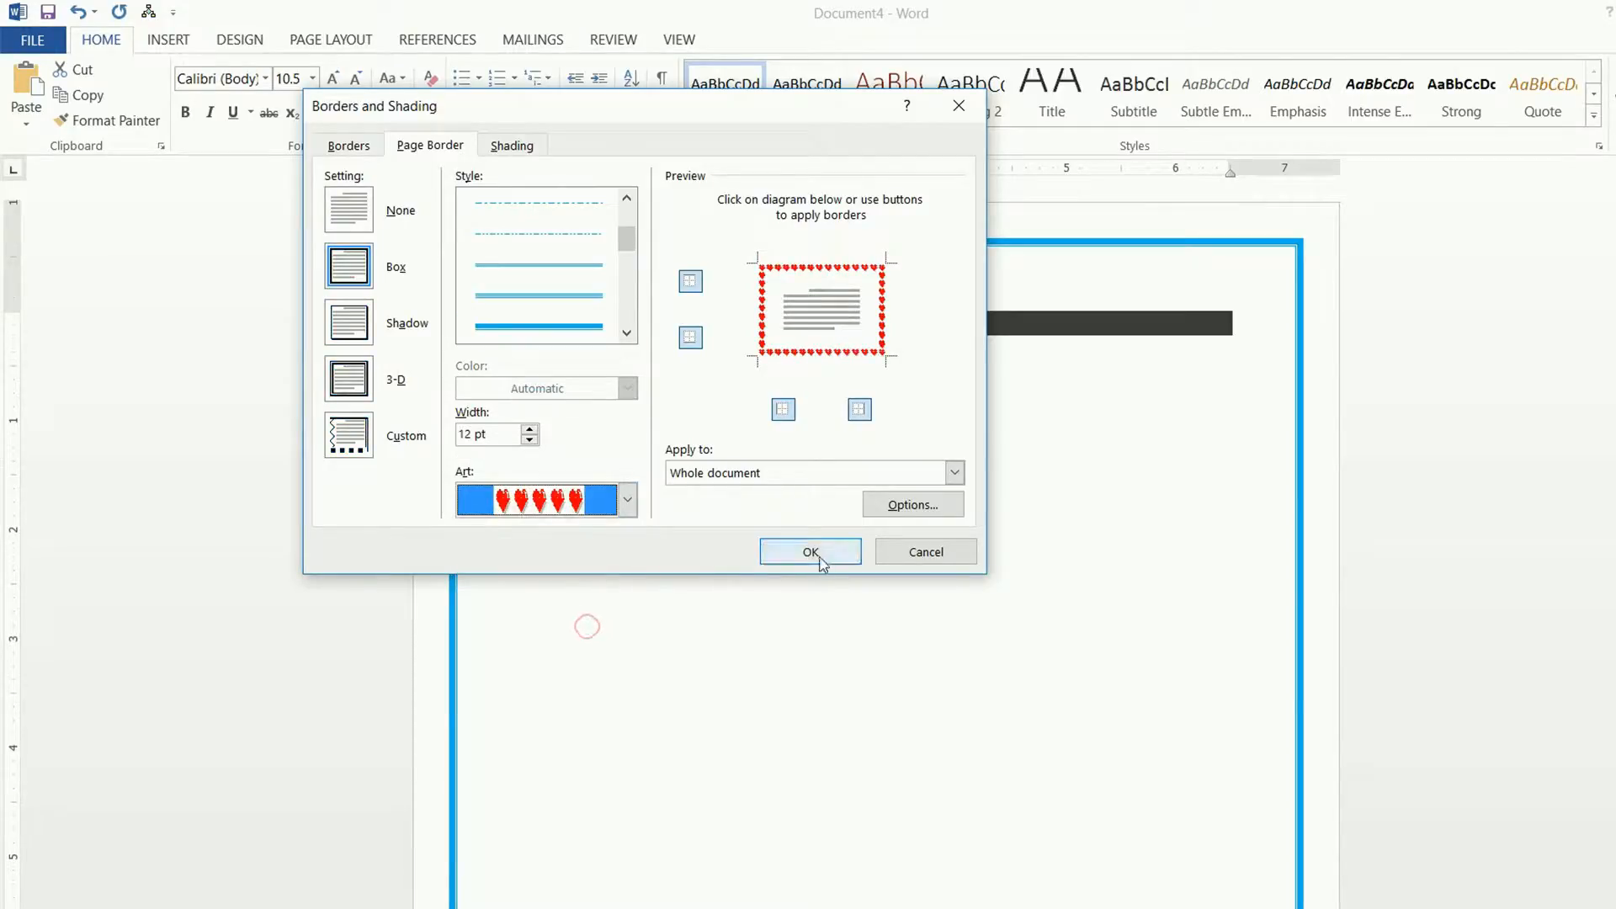
click(810, 552)
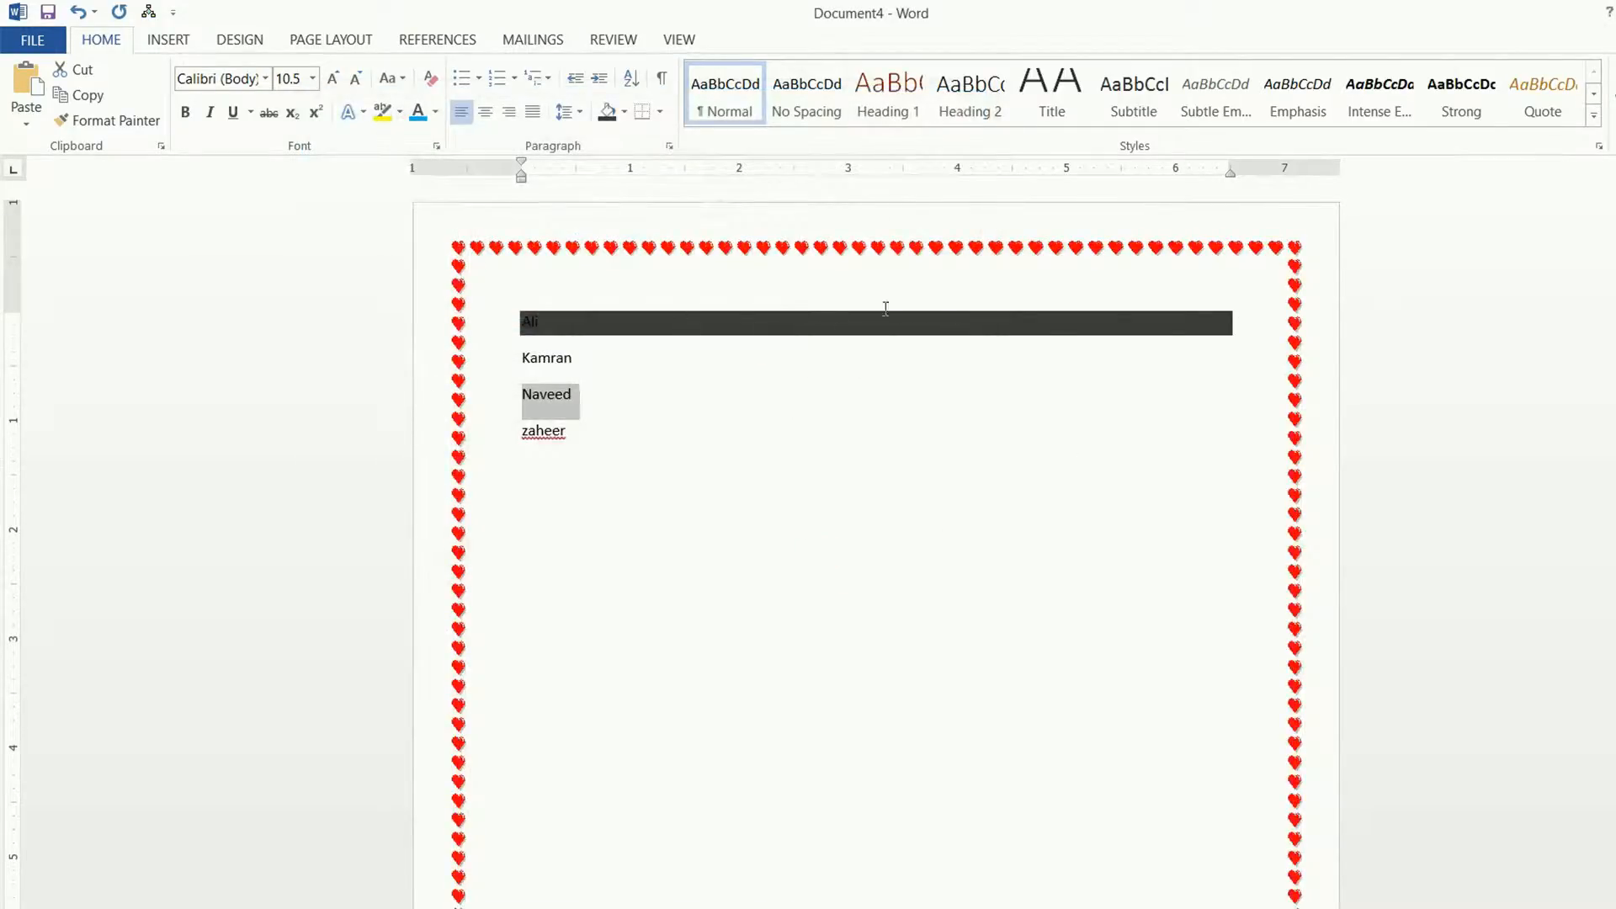
click(658, 116)
click(694, 536)
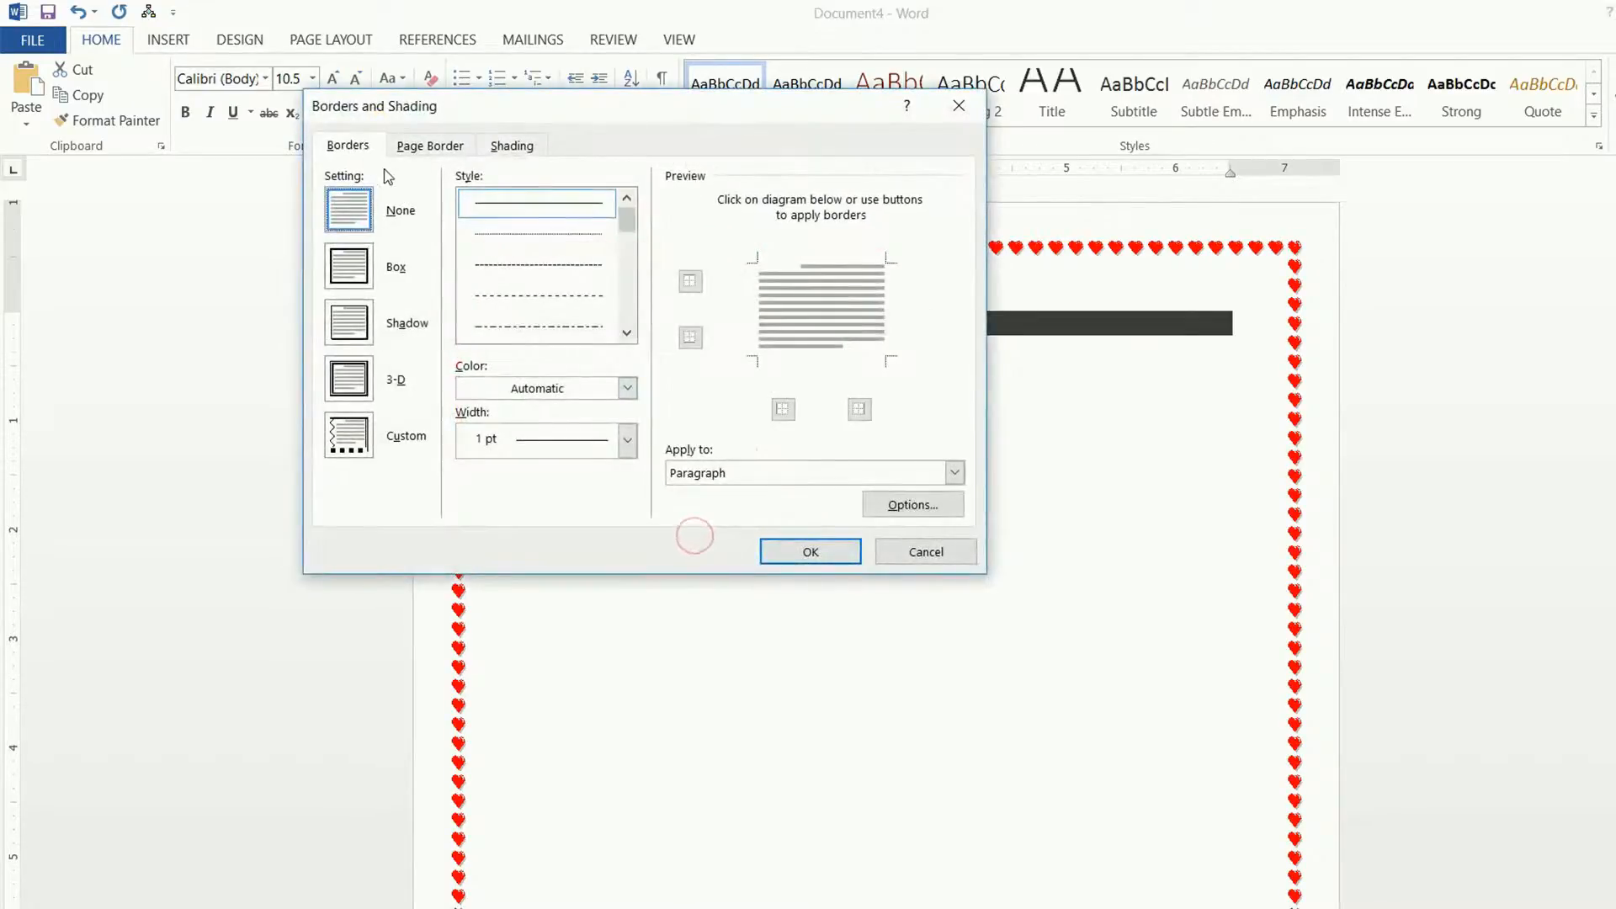
click(959, 106)
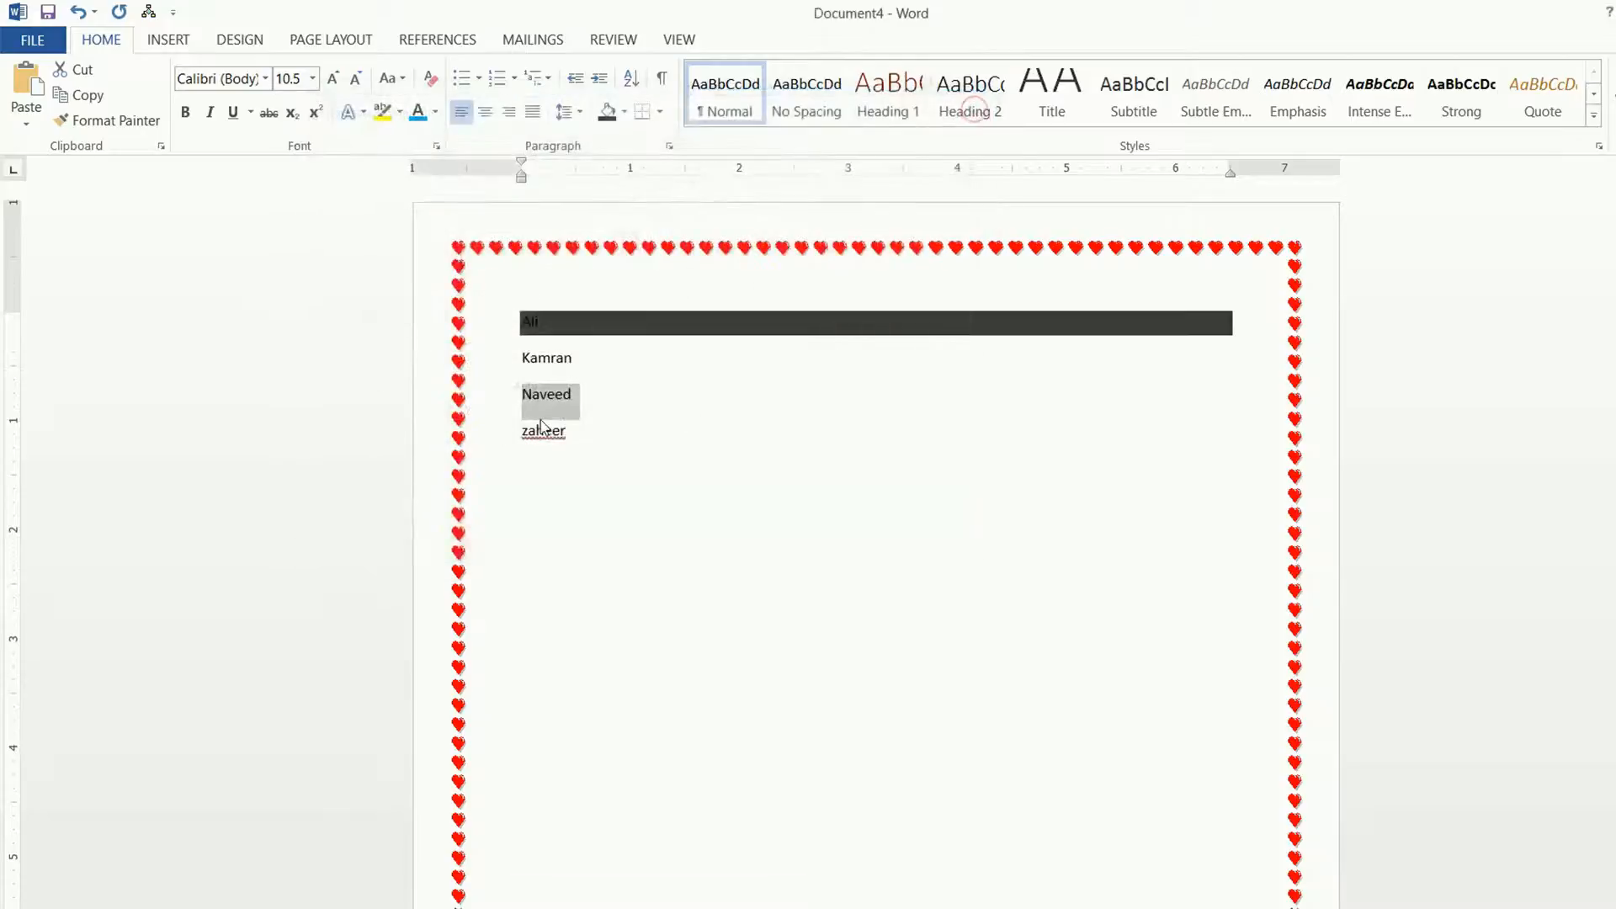
Put a Box border with the heavy thick-and-thin double line at 3 pt around the third name, applied to Text only.
drag(592, 446, 498, 443)
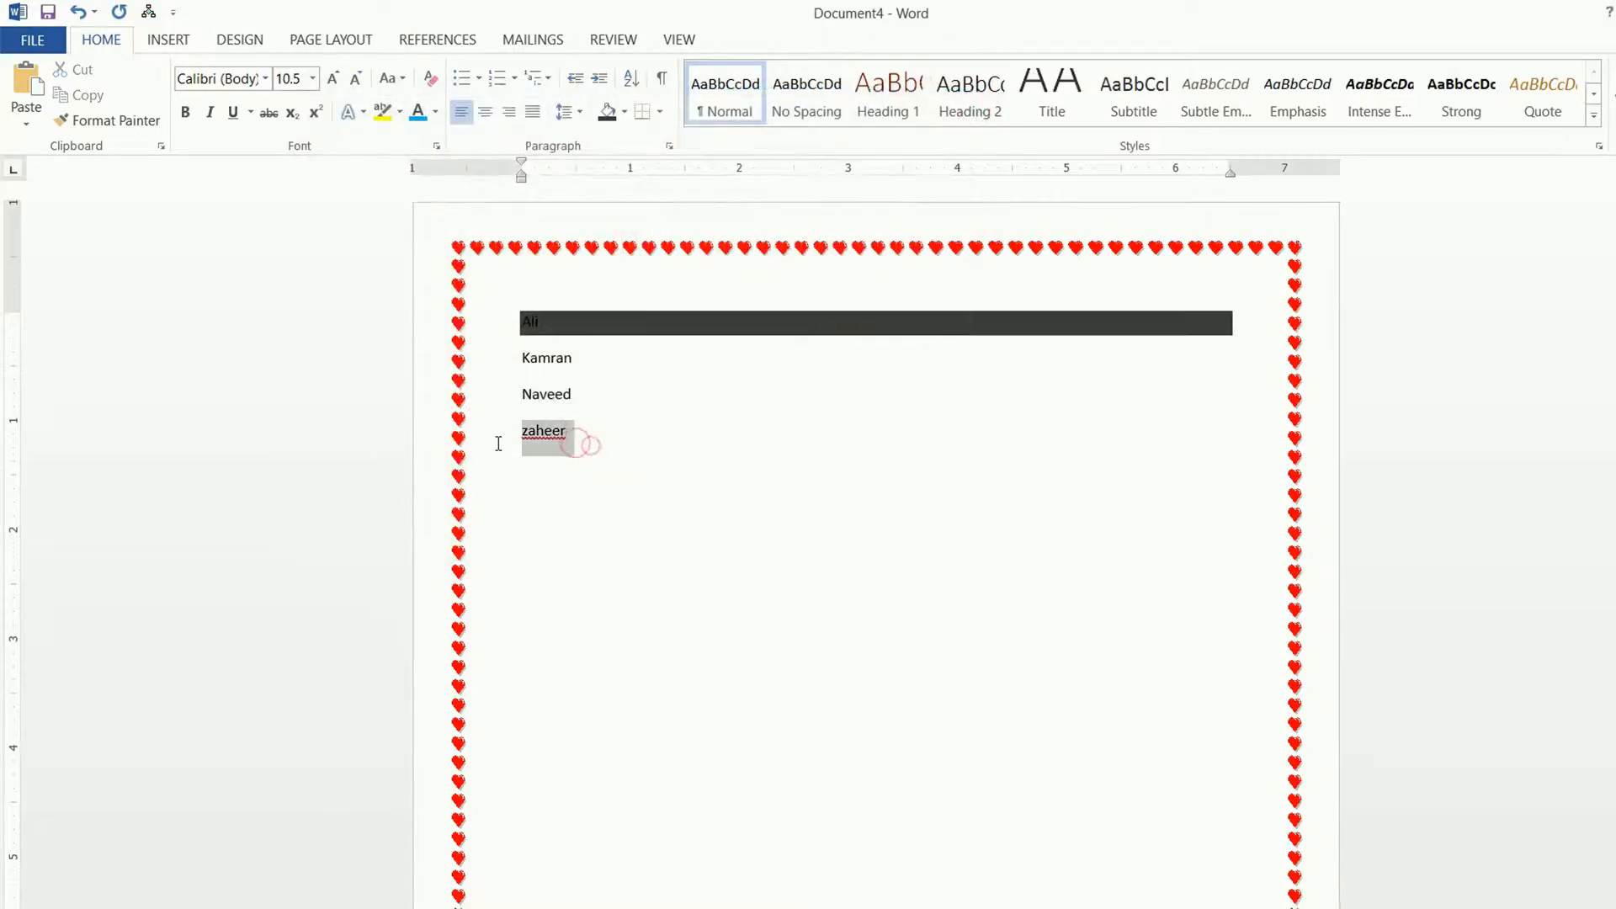
drag(589, 392, 515, 392)
click(659, 112)
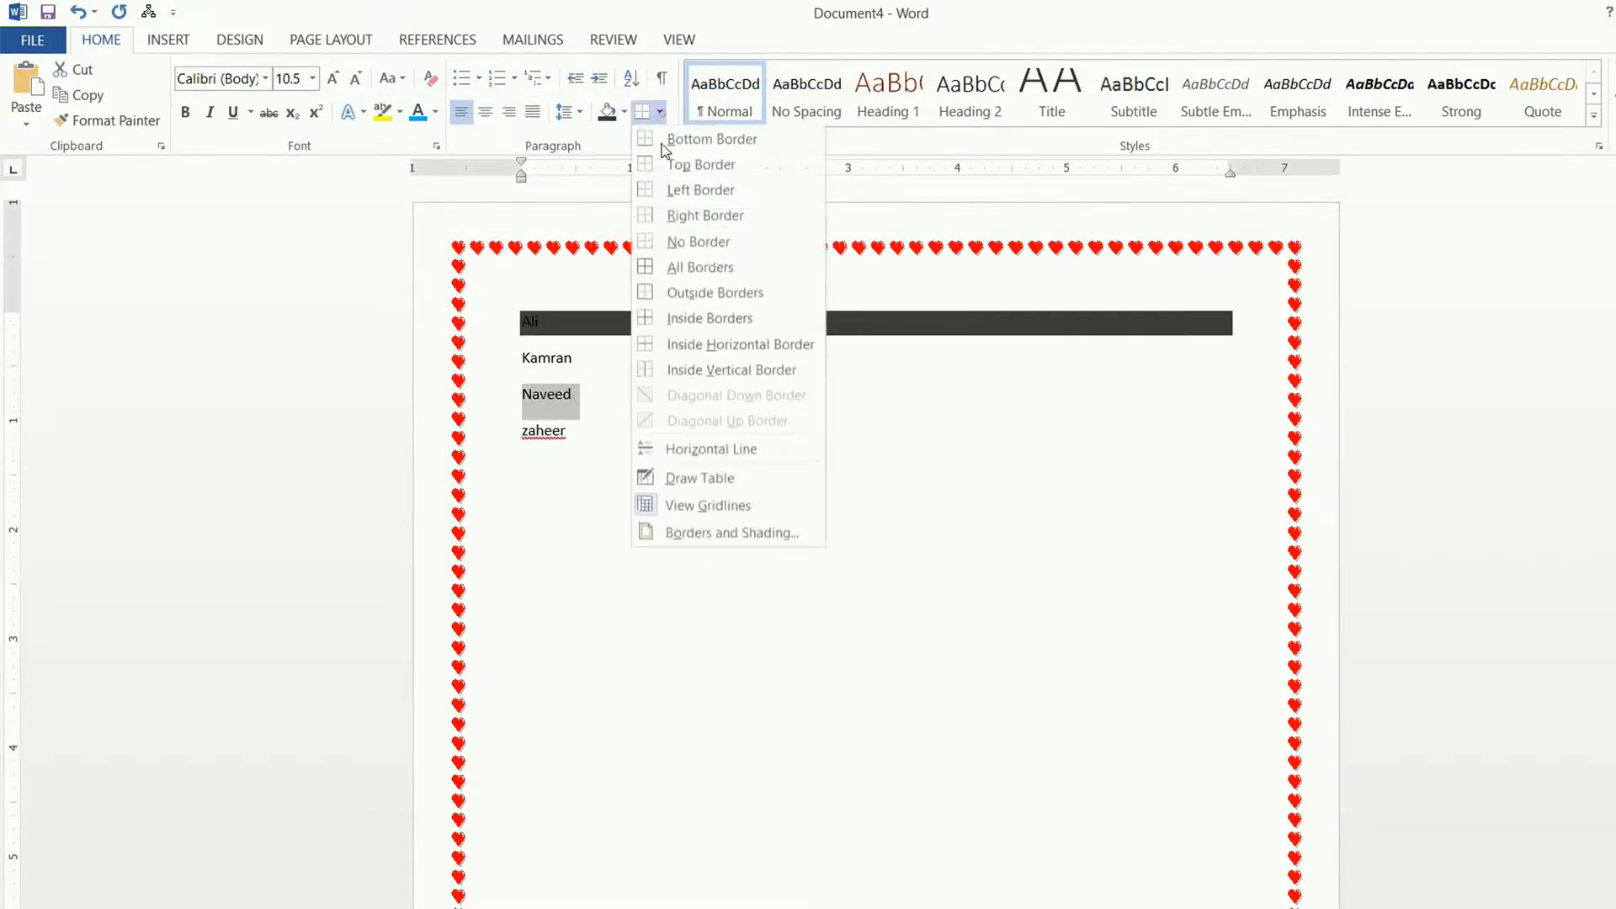
click(668, 534)
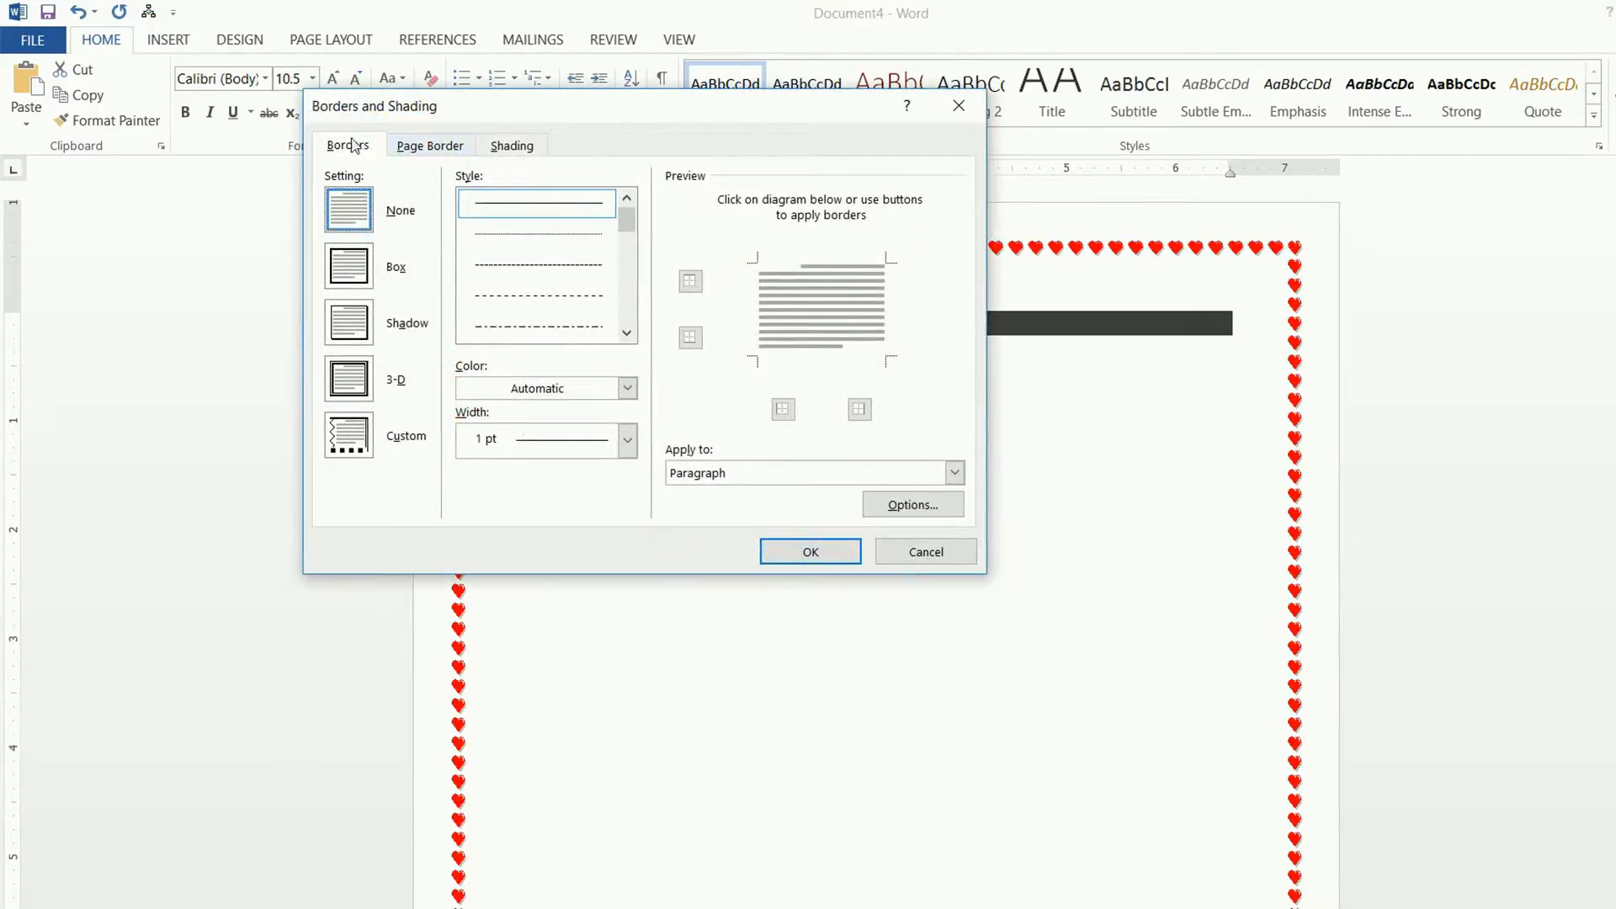
click(348, 271)
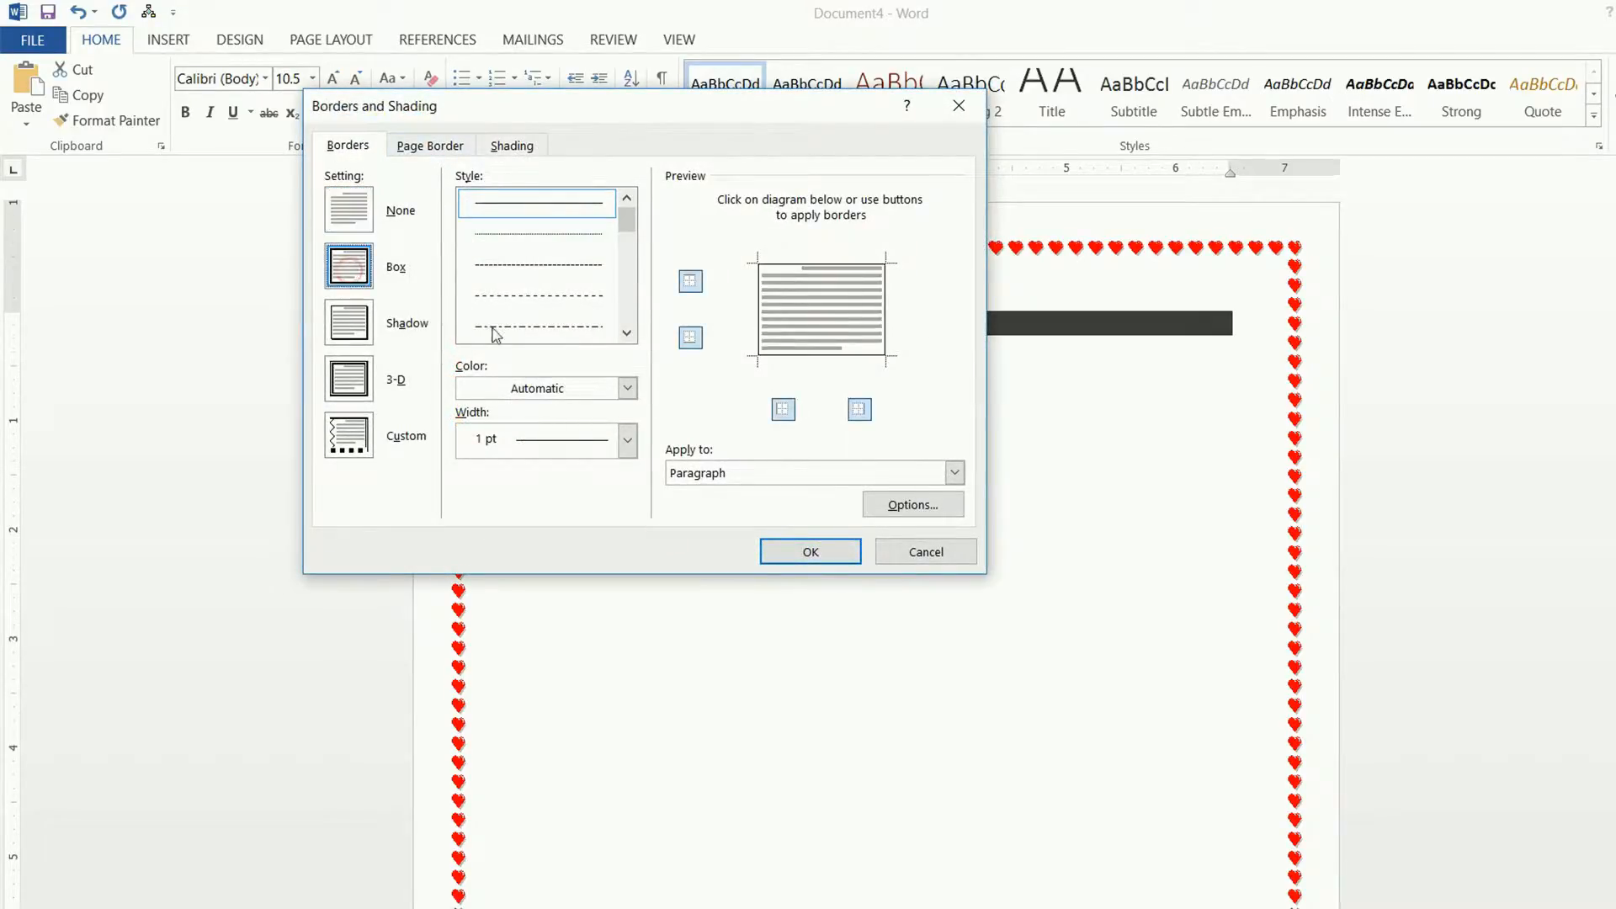
click(626, 332)
click(626, 333)
click(538, 327)
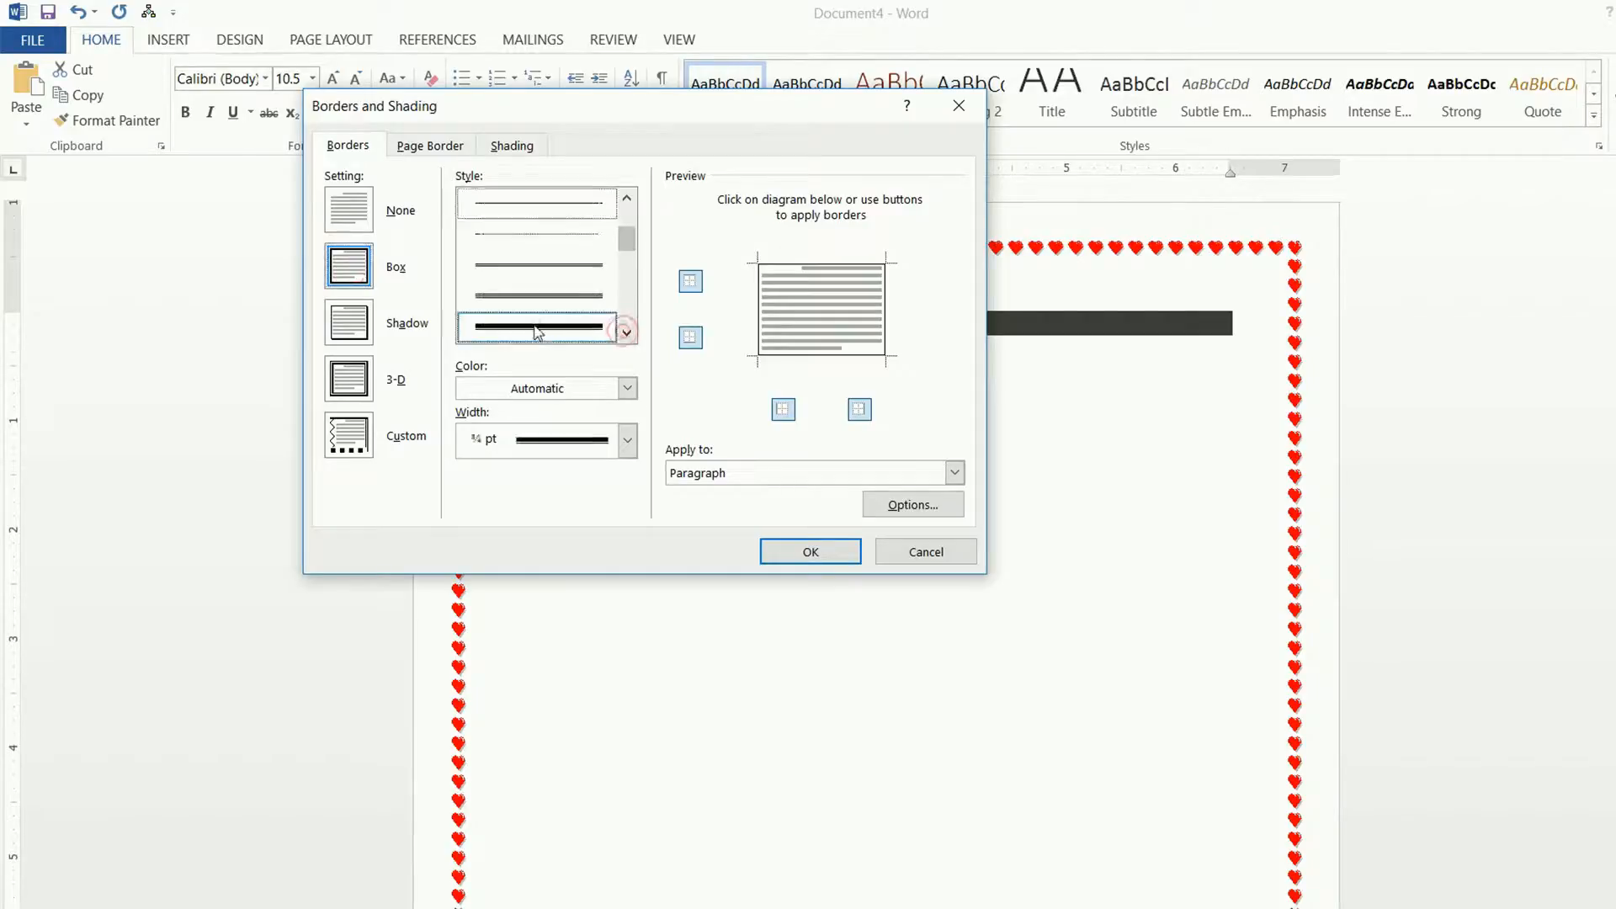
click(760, 473)
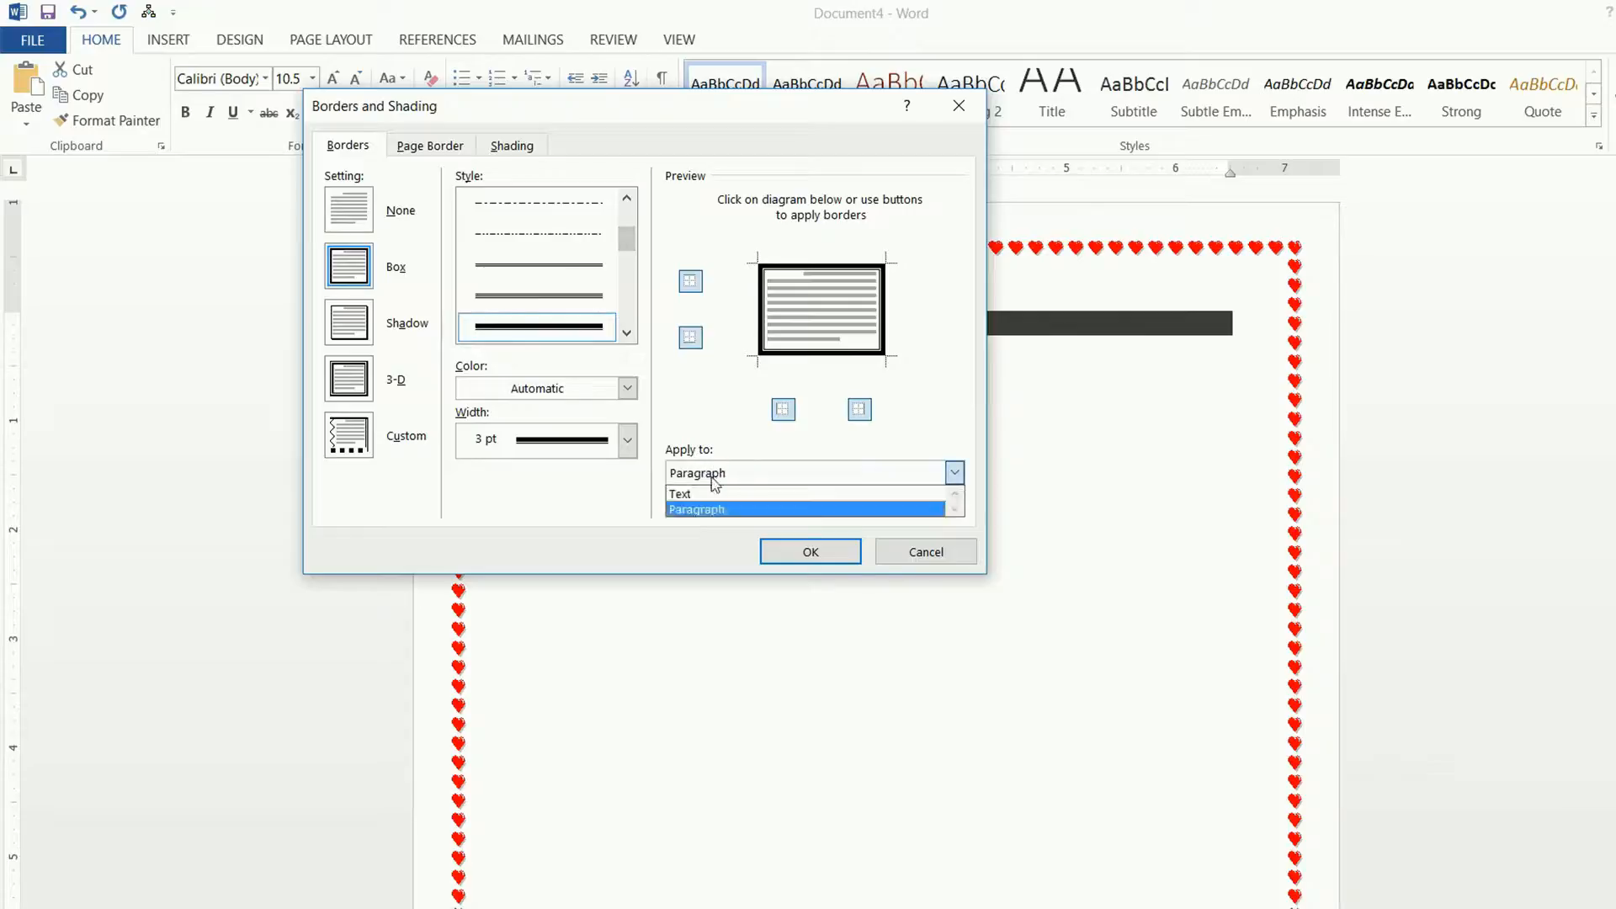
click(705, 494)
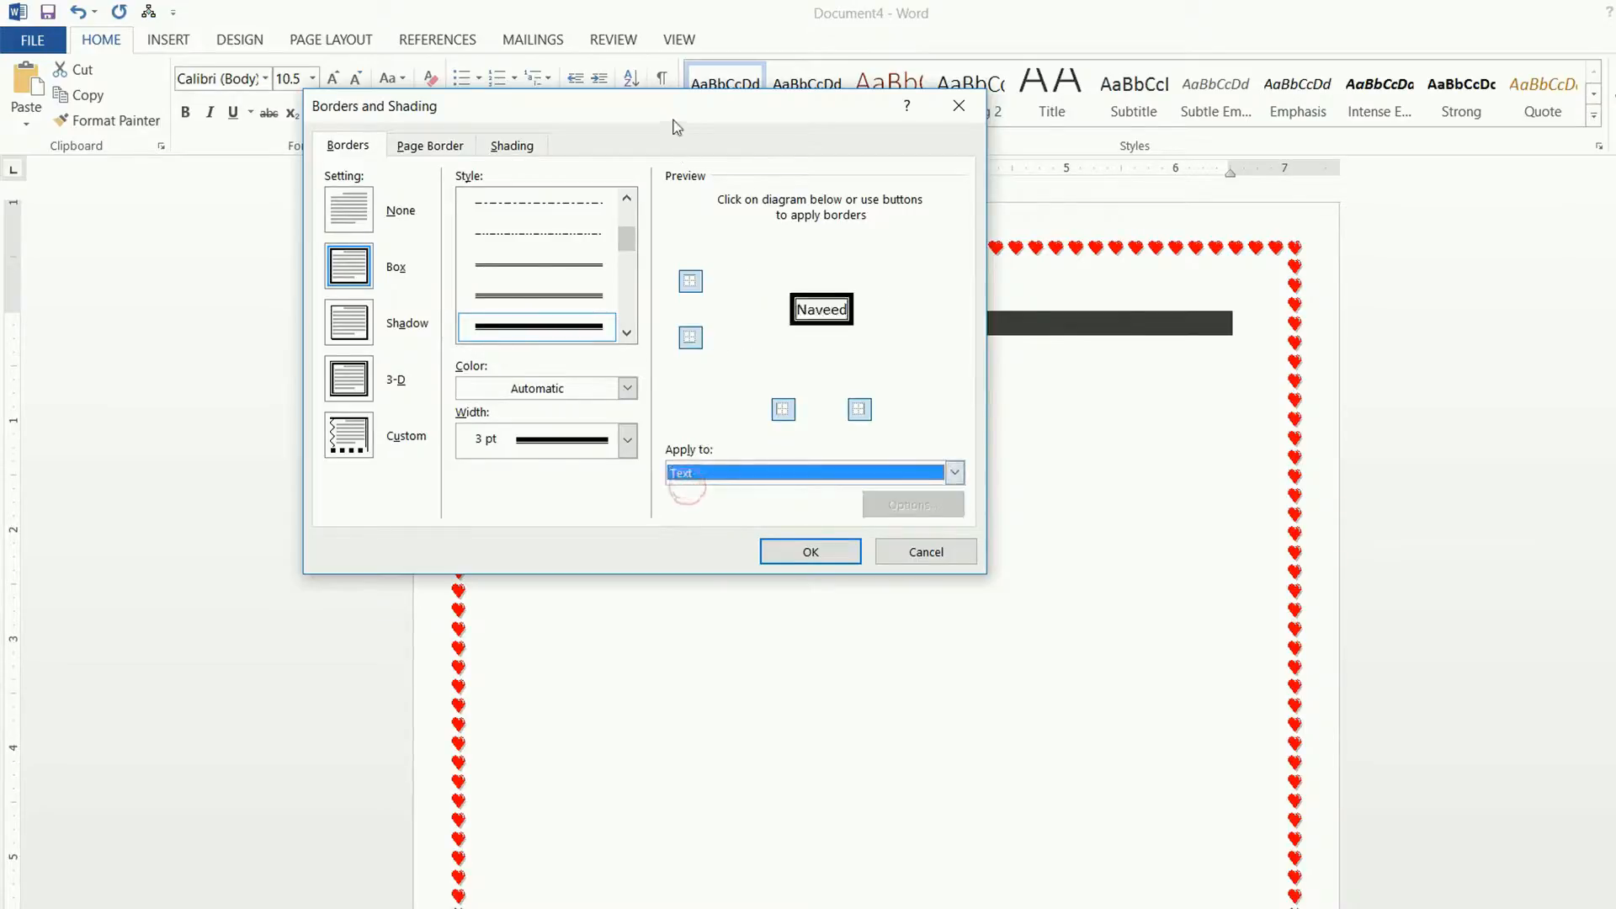
drag(670, 120, 1291, 401)
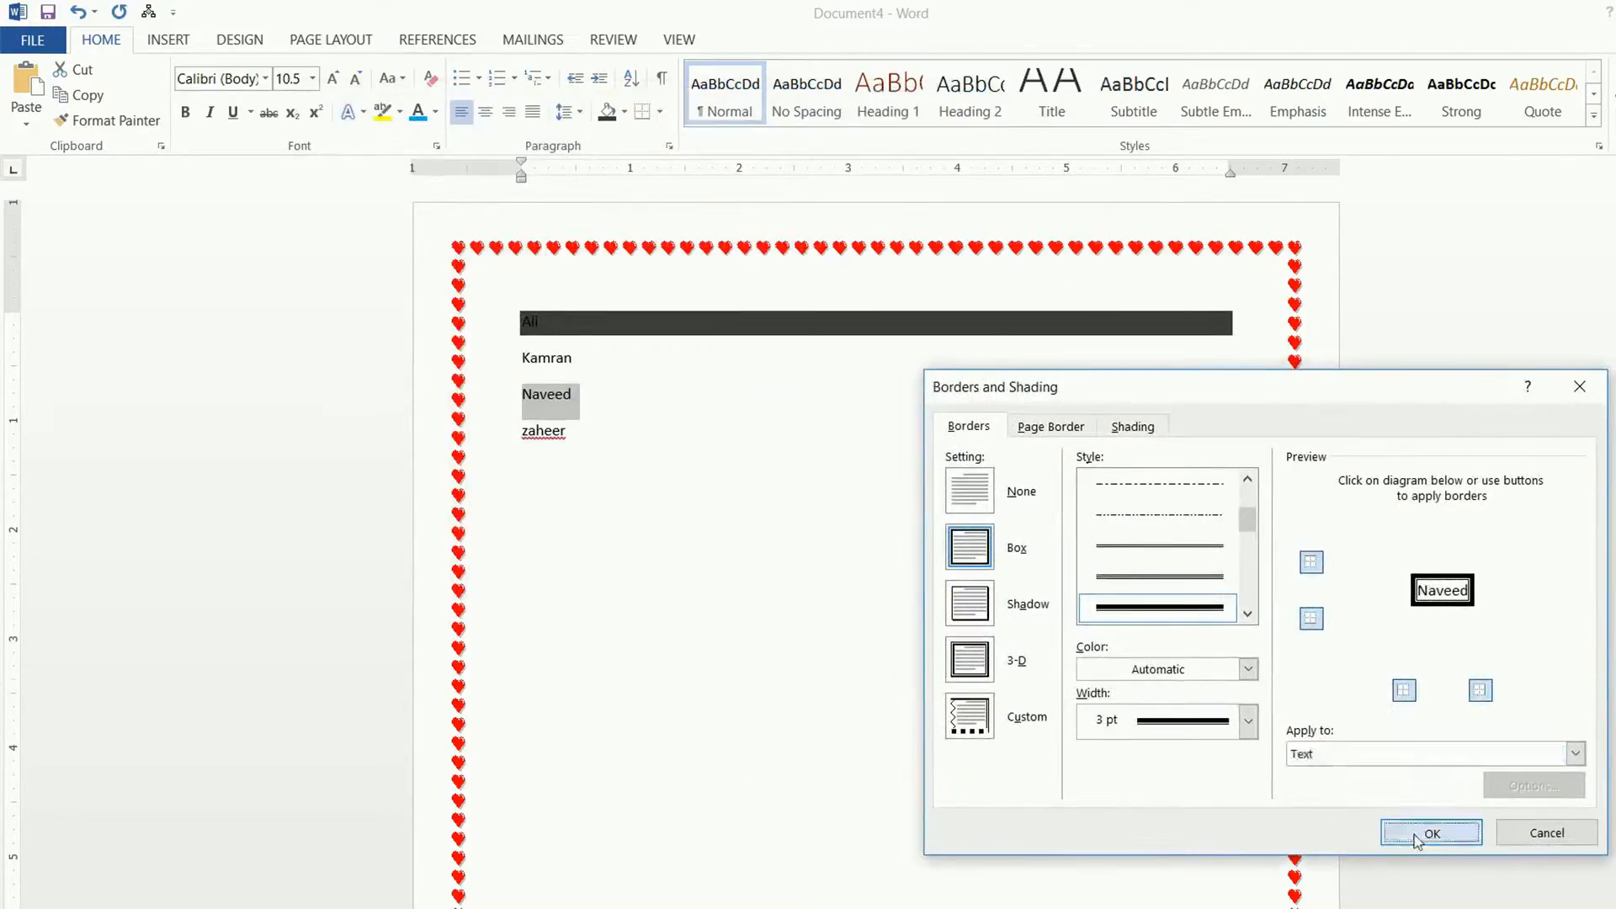
click(1422, 832)
Add a Box border with a single ¾ pt line to the whole paragraph of the fourth name.
triple_click(613, 459)
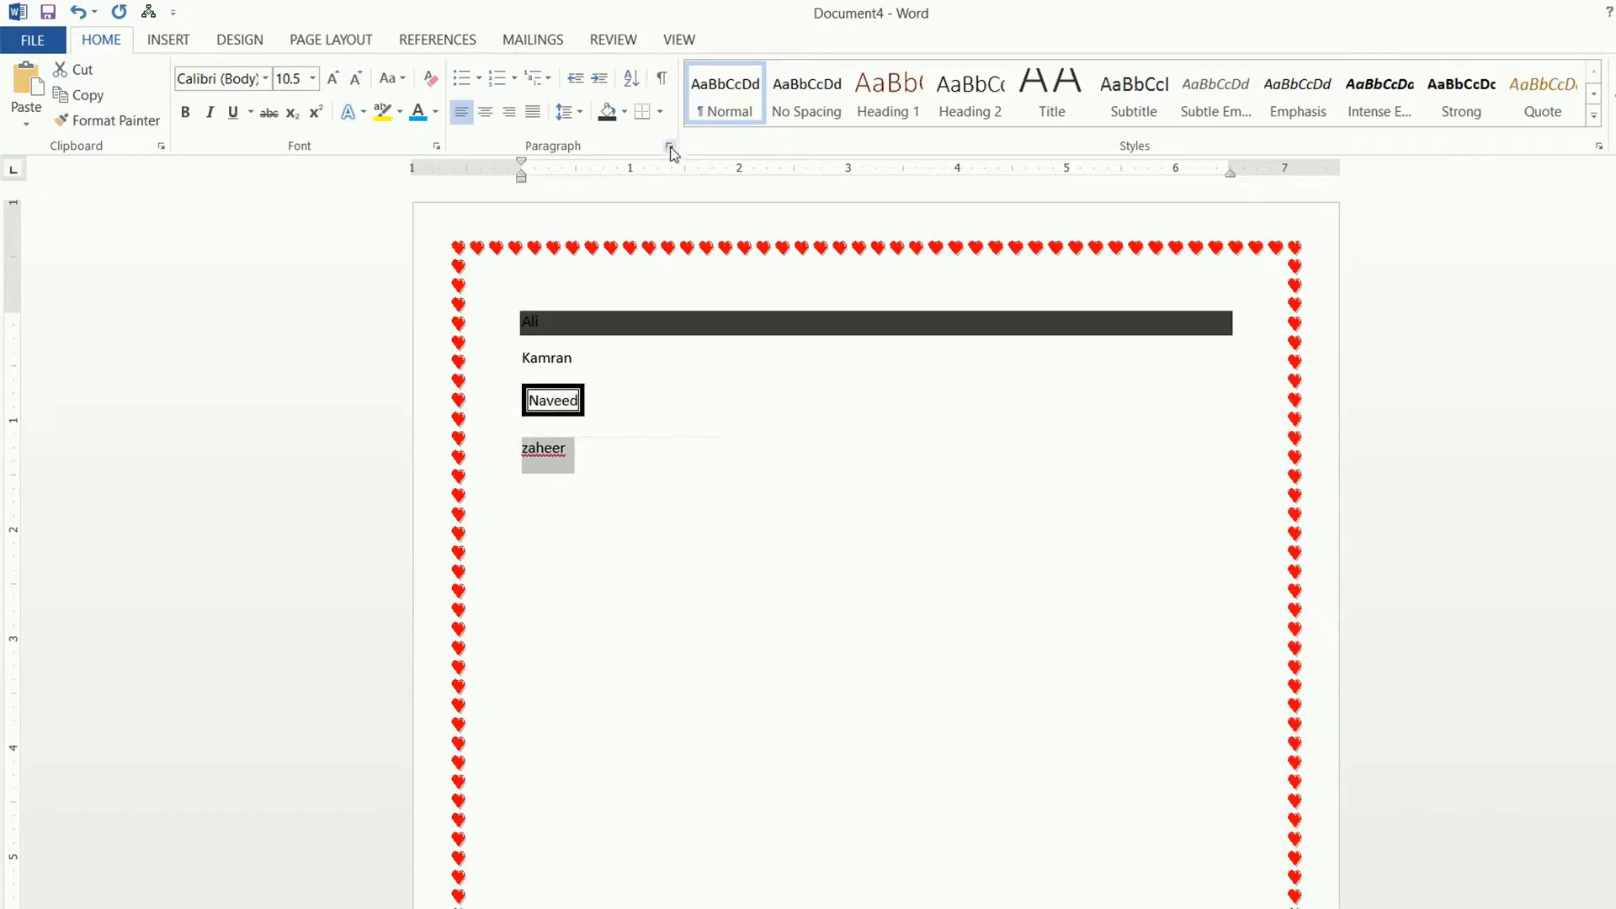
click(659, 112)
click(717, 530)
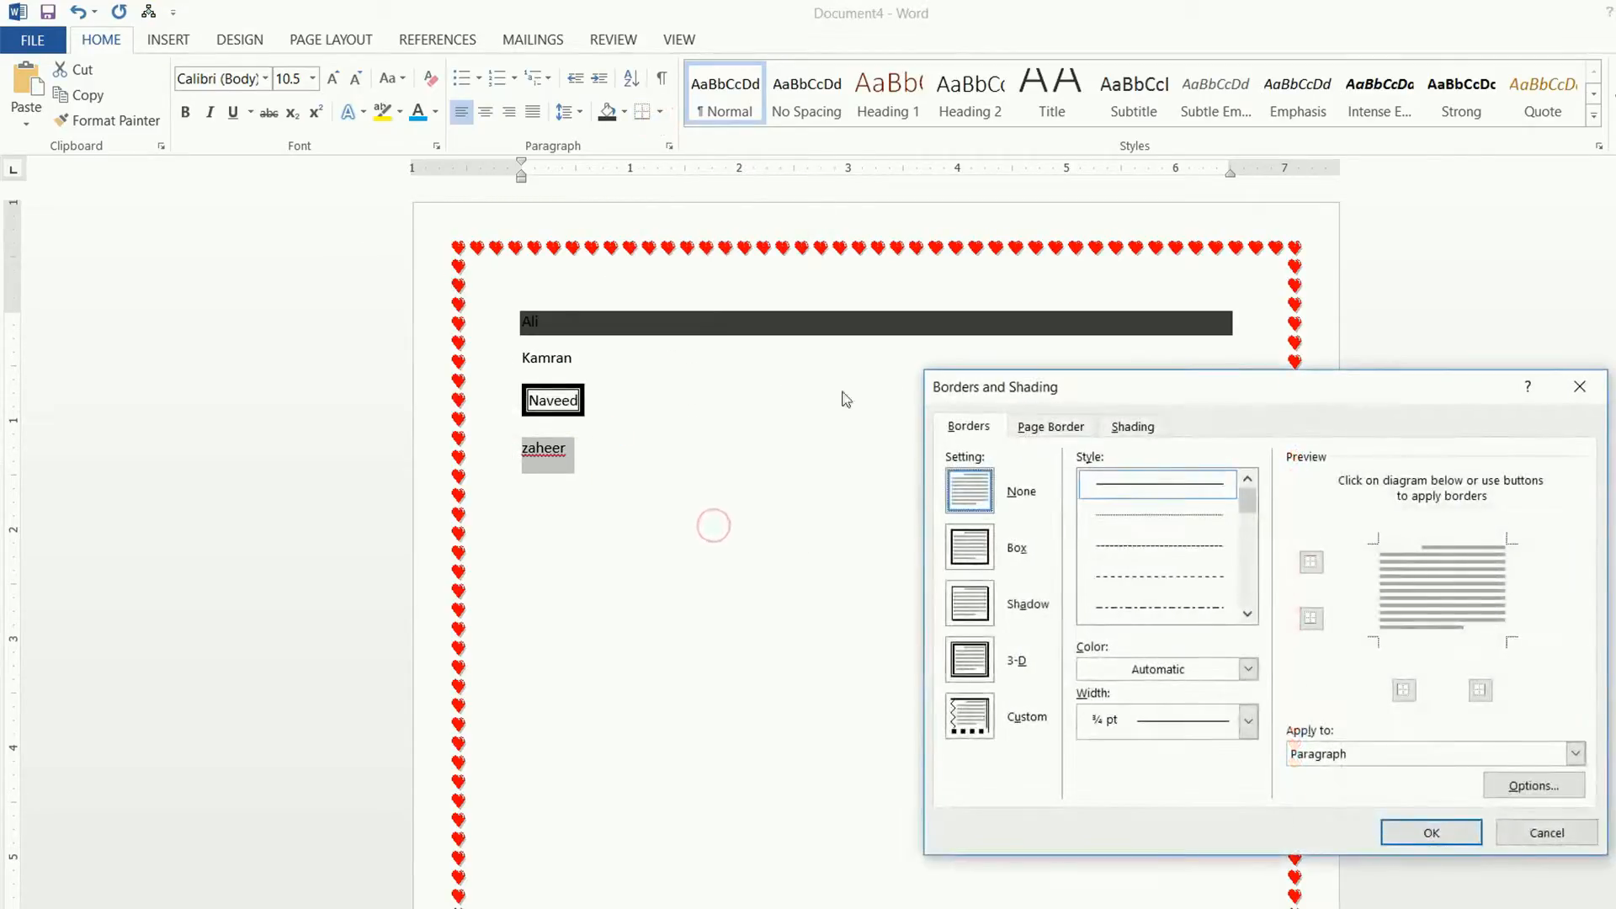
drag(989, 388, 965, 385)
click(564, 508)
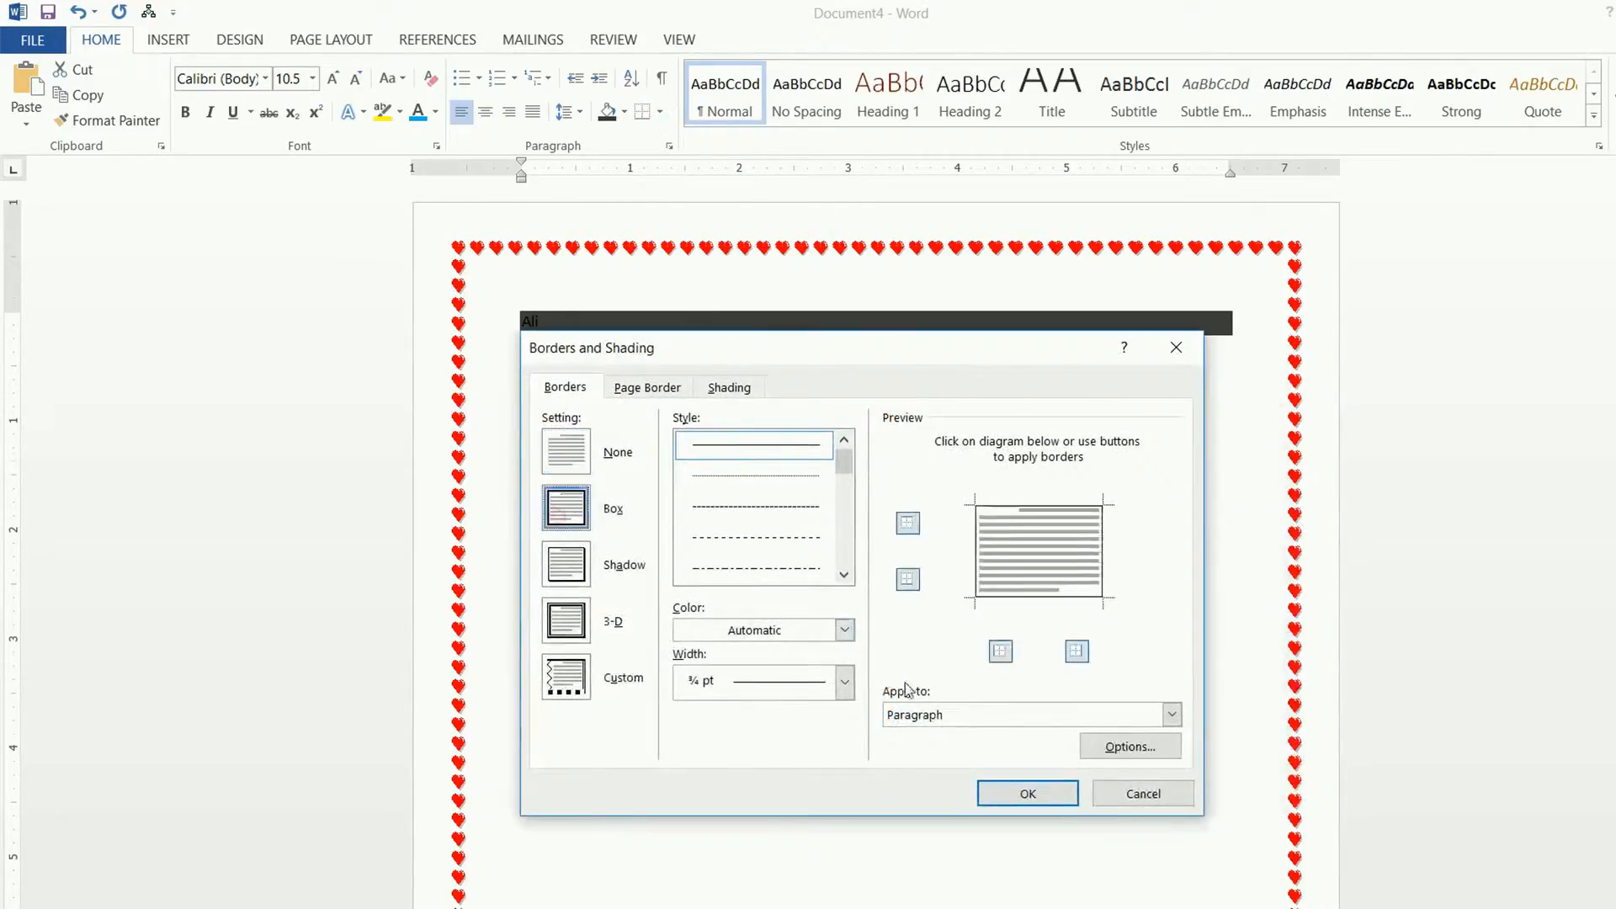
click(957, 717)
click(949, 750)
click(1020, 793)
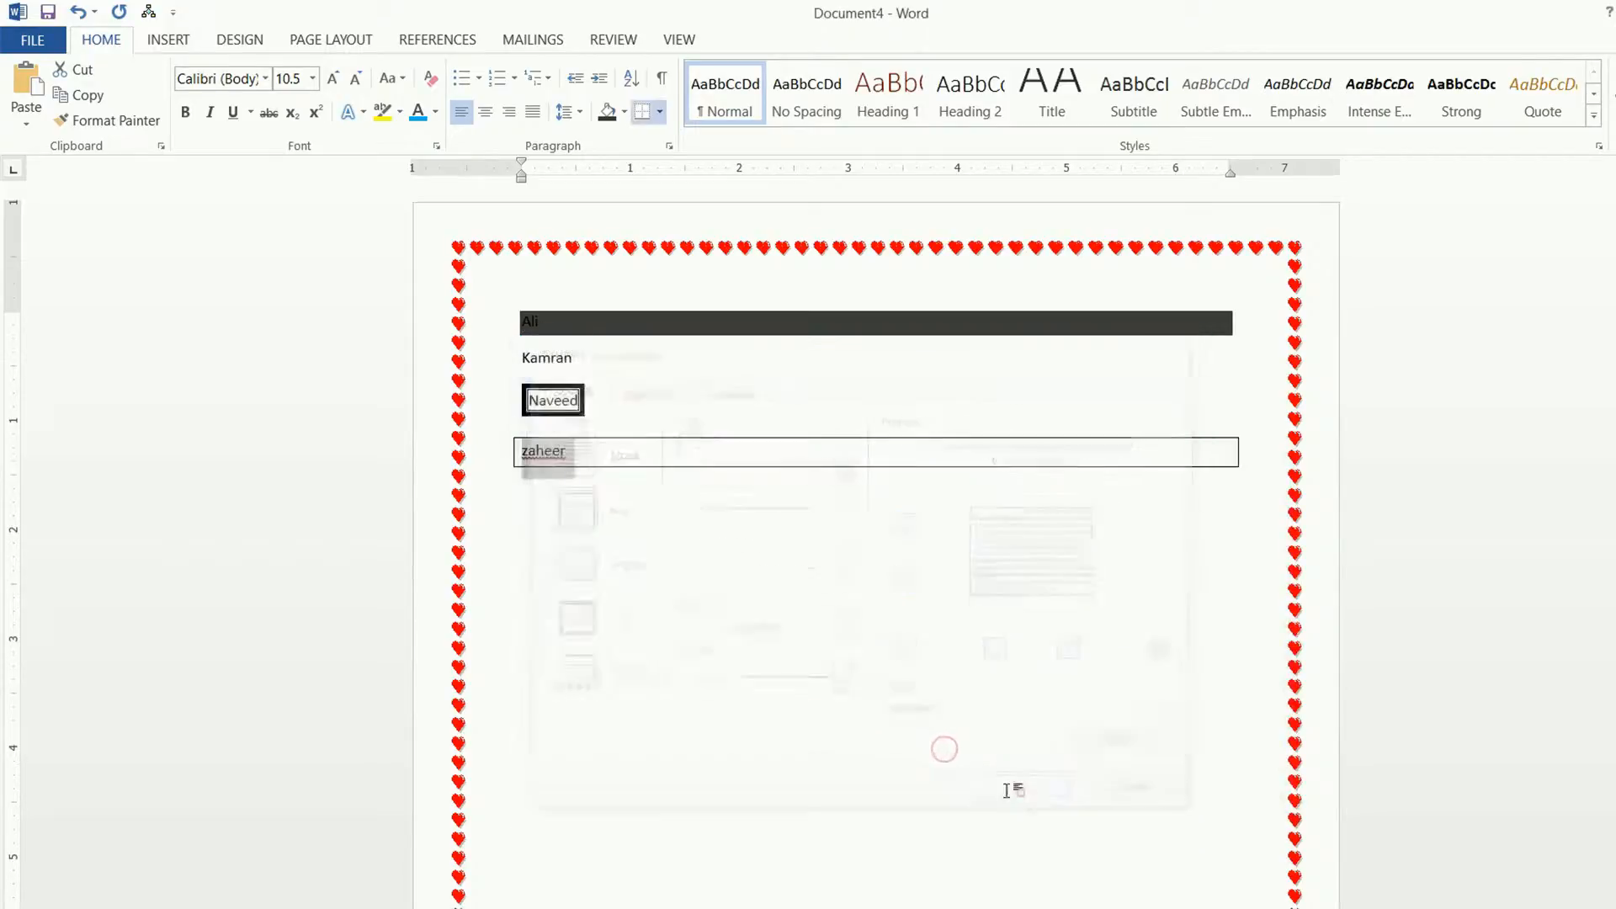
Reopen Borders and Shading for the fourth name, keep the border applied to Paragraph and move the dialog clear of the list.
drag(518, 454, 612, 461)
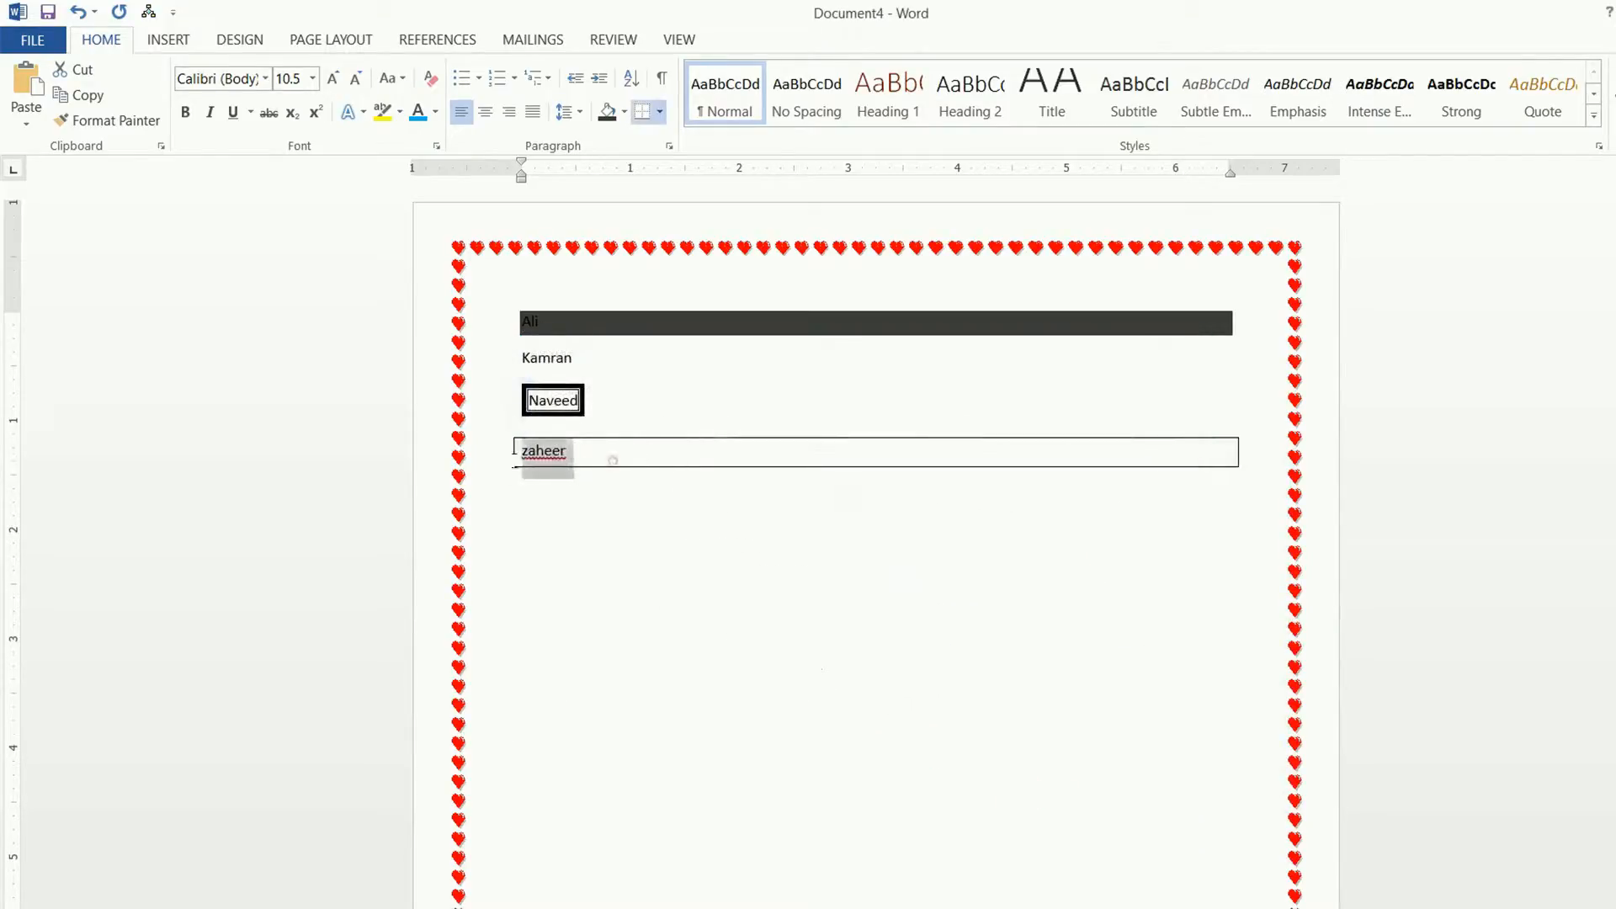
click(662, 112)
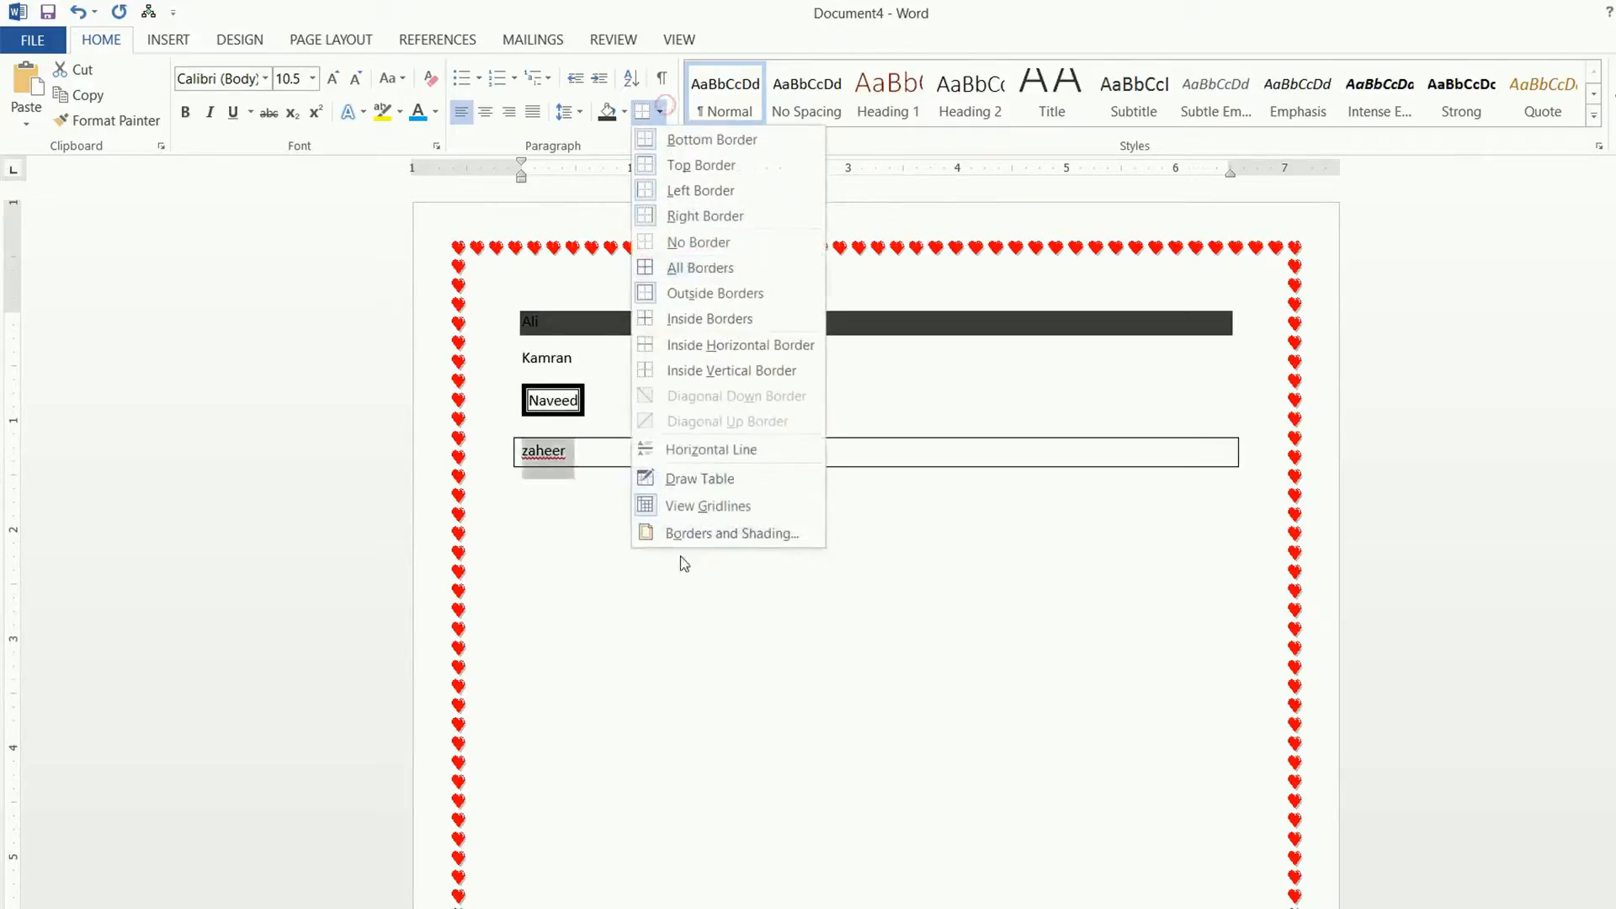
click(699, 533)
drag(611, 364, 83, 112)
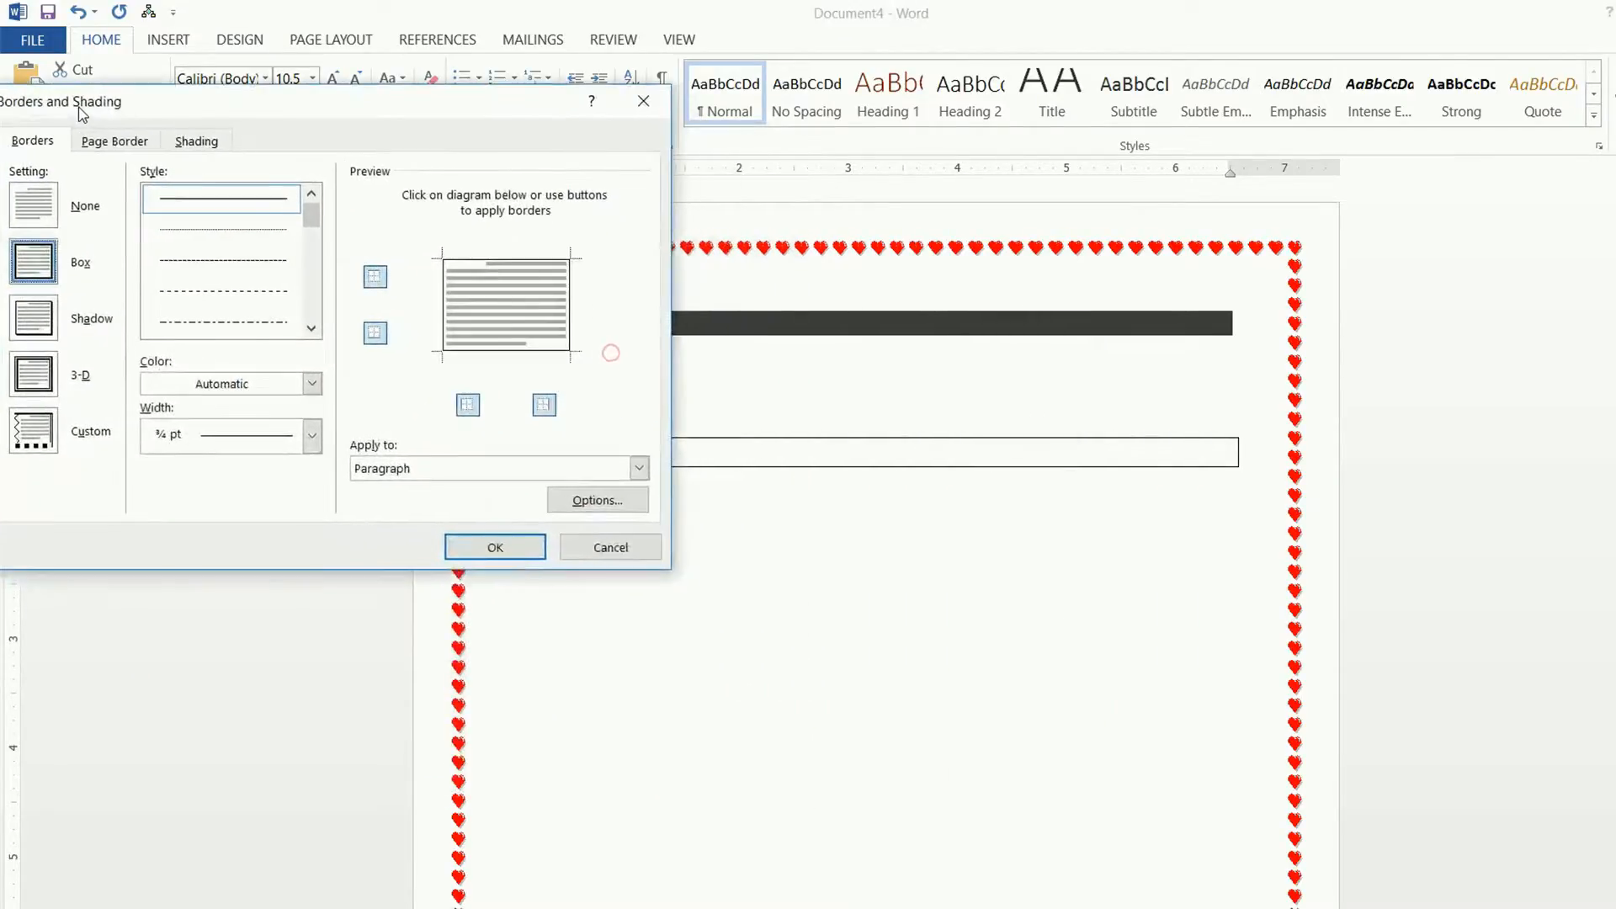
mouse_move(213, 119)
mouse_down()
mouse_move(313, 612)
mouse_move(210, 174)
mouse_up()
click(444, 520)
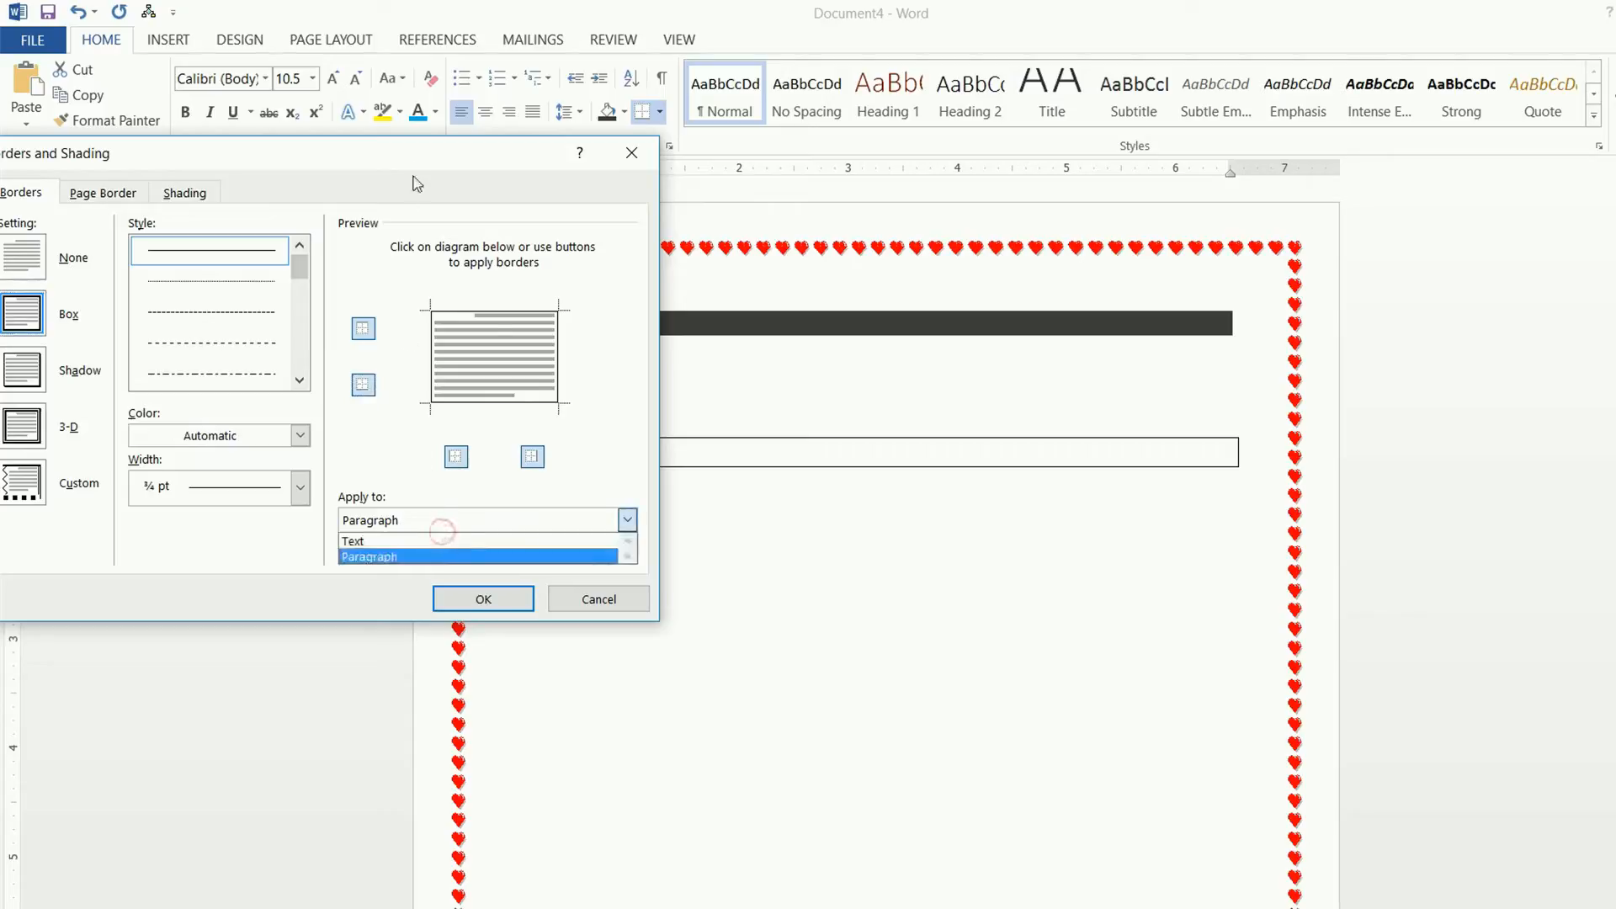
click(437, 555)
drag(463, 157, 1383, 376)
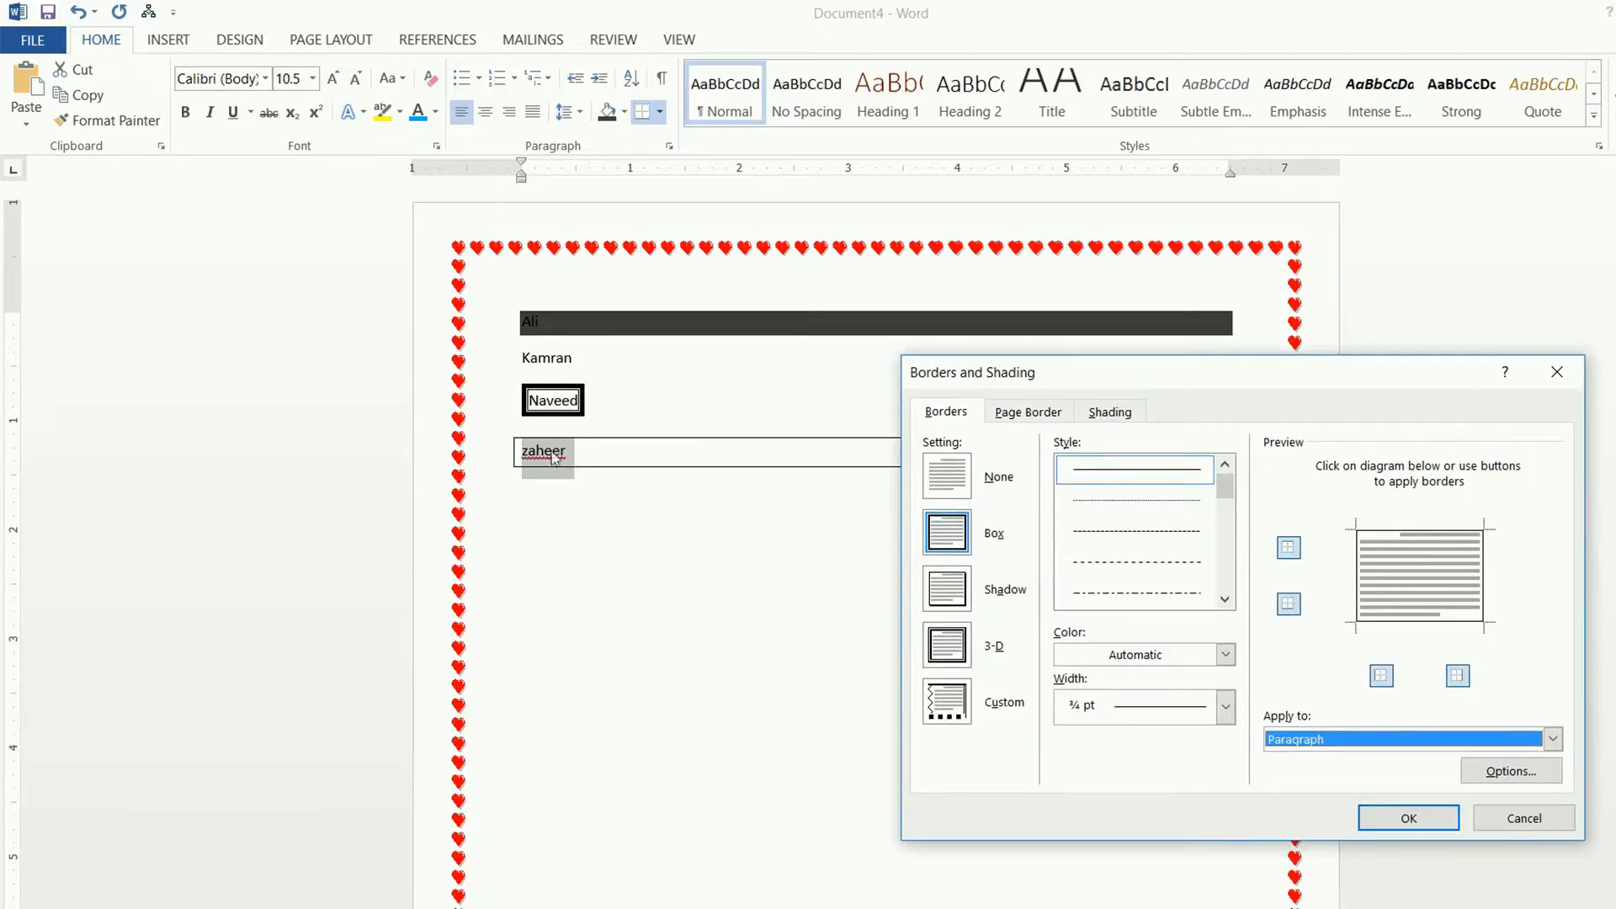
mouse_move(1172, 377)
mouse_down()
mouse_move(1067, 360)
mouse_move(937, 308)
mouse_up()
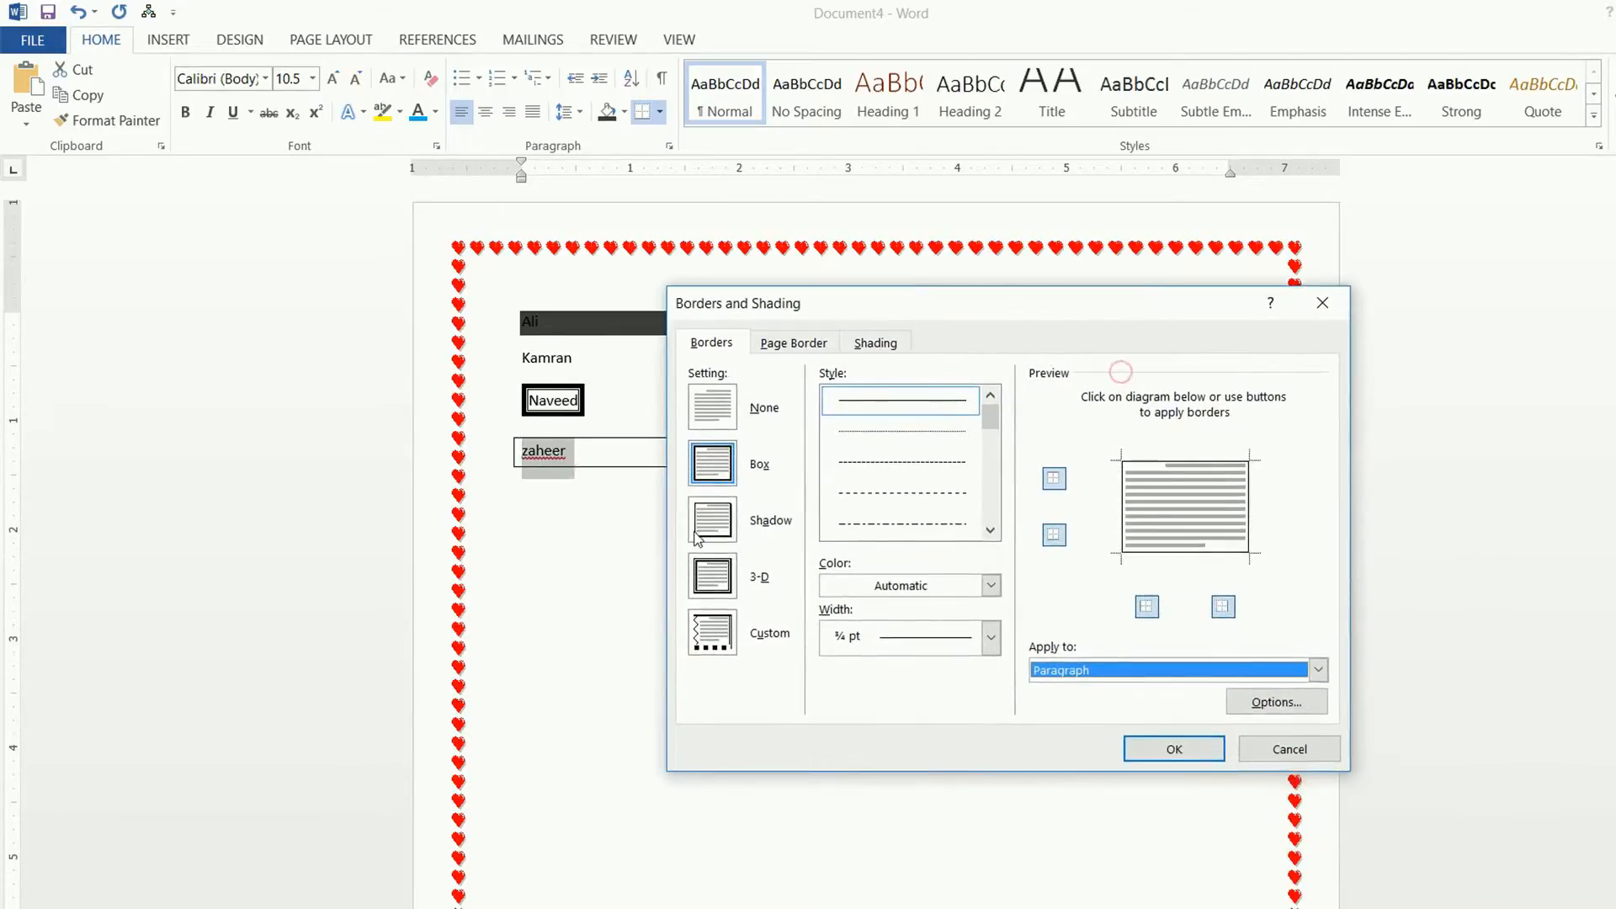
Try the Shadow border setting with the double line style at ½ pt on the fourth name's paragraph.
click(712, 530)
click(989, 531)
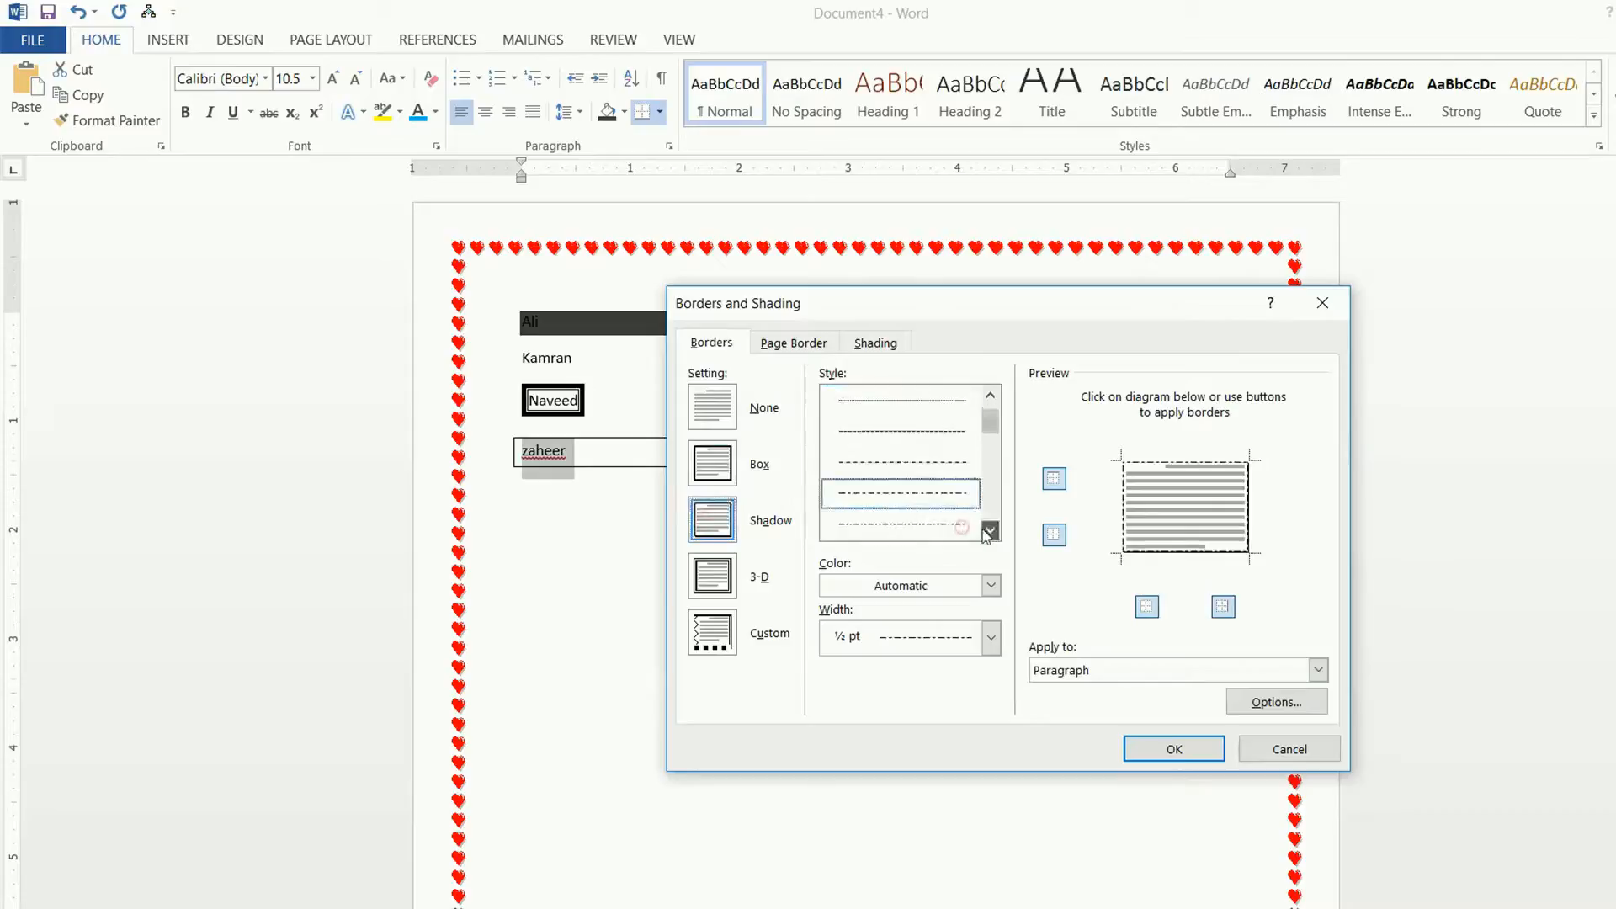
click(989, 530)
click(904, 525)
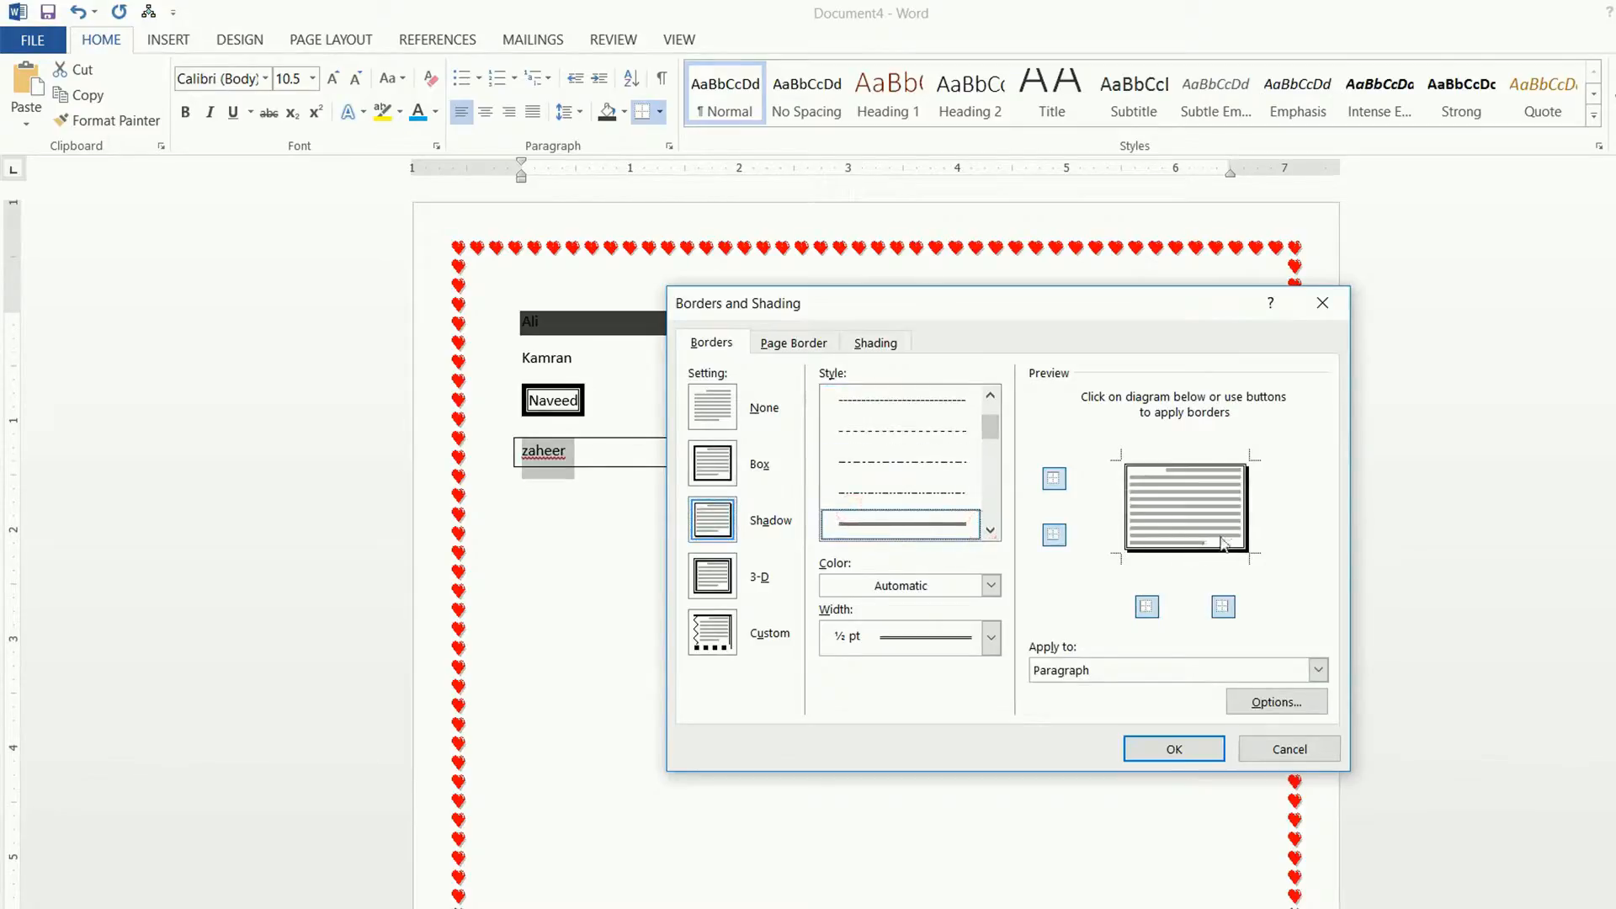
Apply a 3-D border with the heavy thin-thick-thin line at 3 pt in standard light blue to the fourth name's paragraph.
click(724, 585)
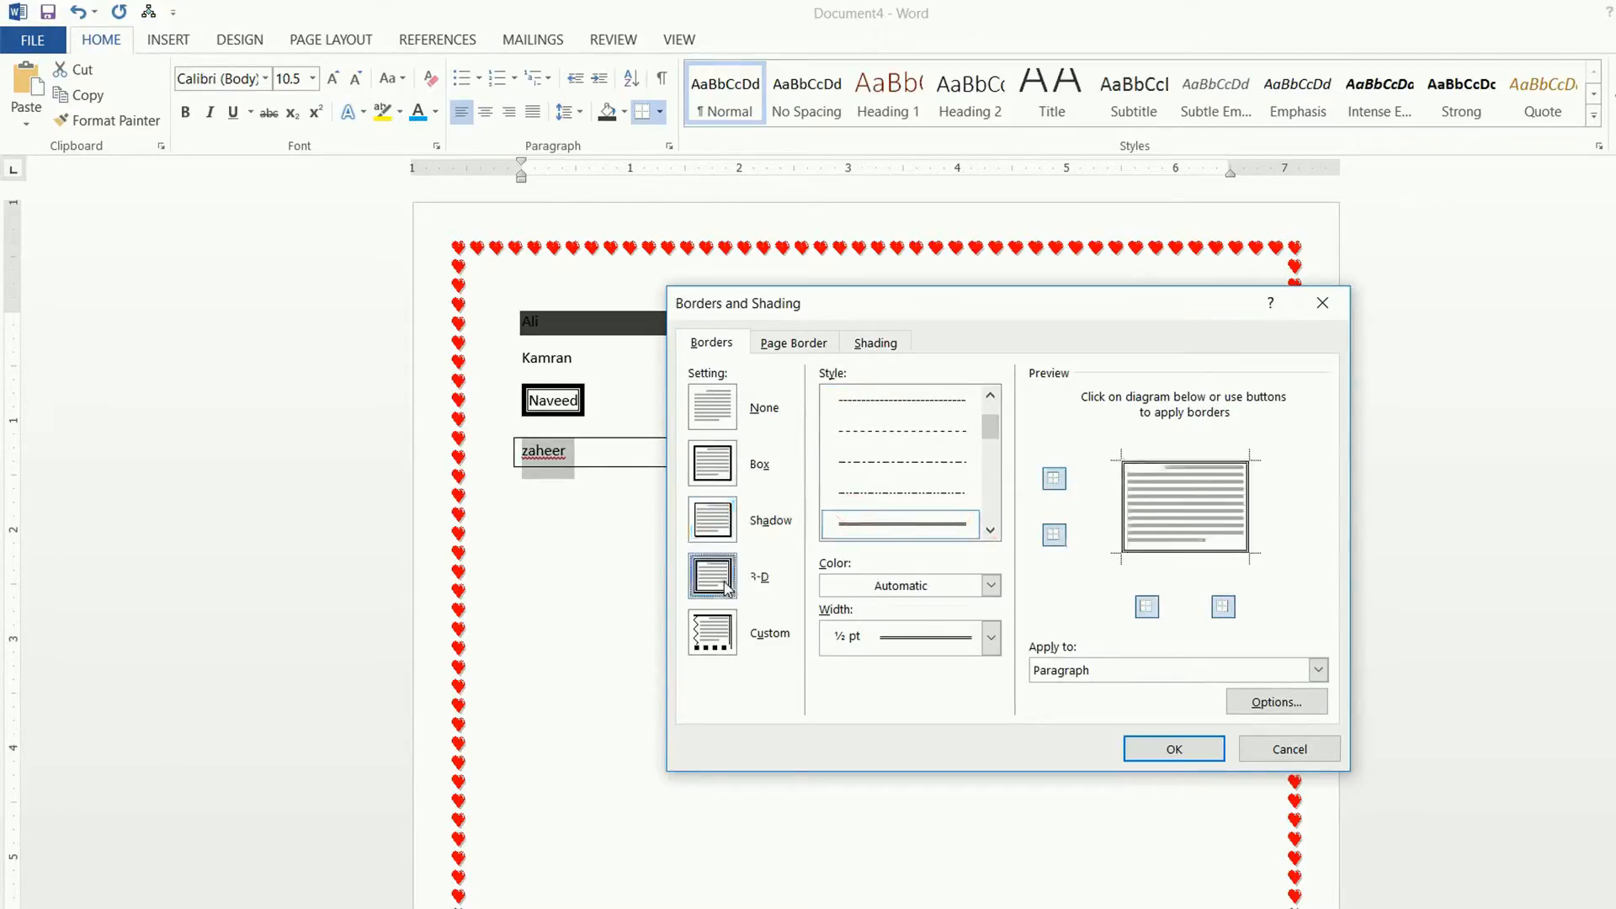
click(990, 530)
click(990, 530)
click(990, 530)
click(990, 530)
click(919, 525)
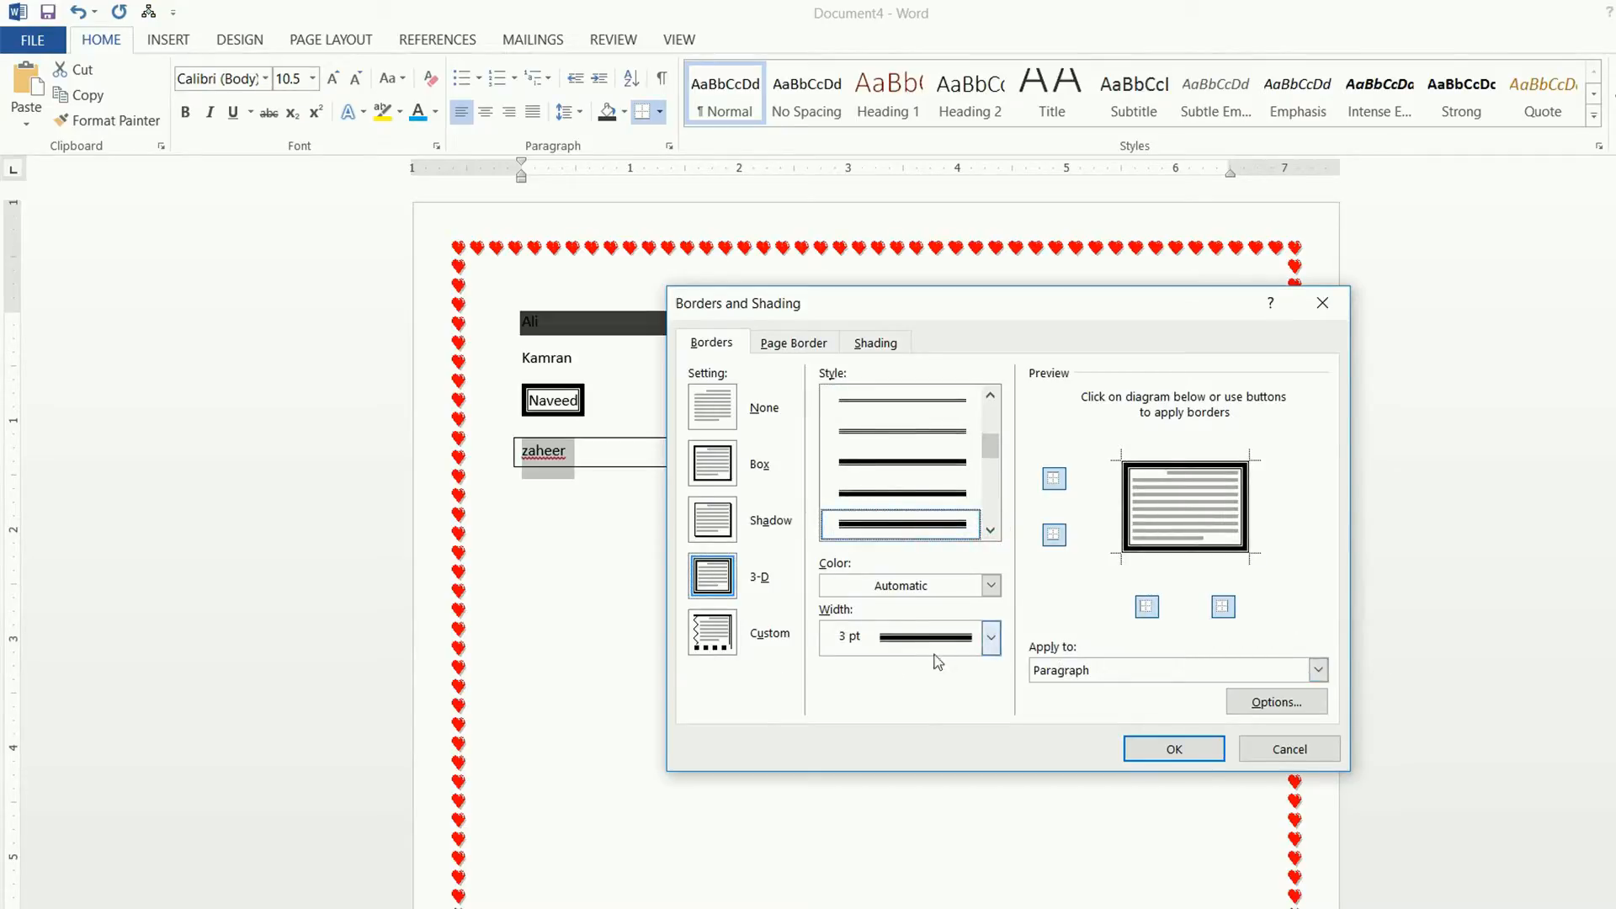
click(972, 584)
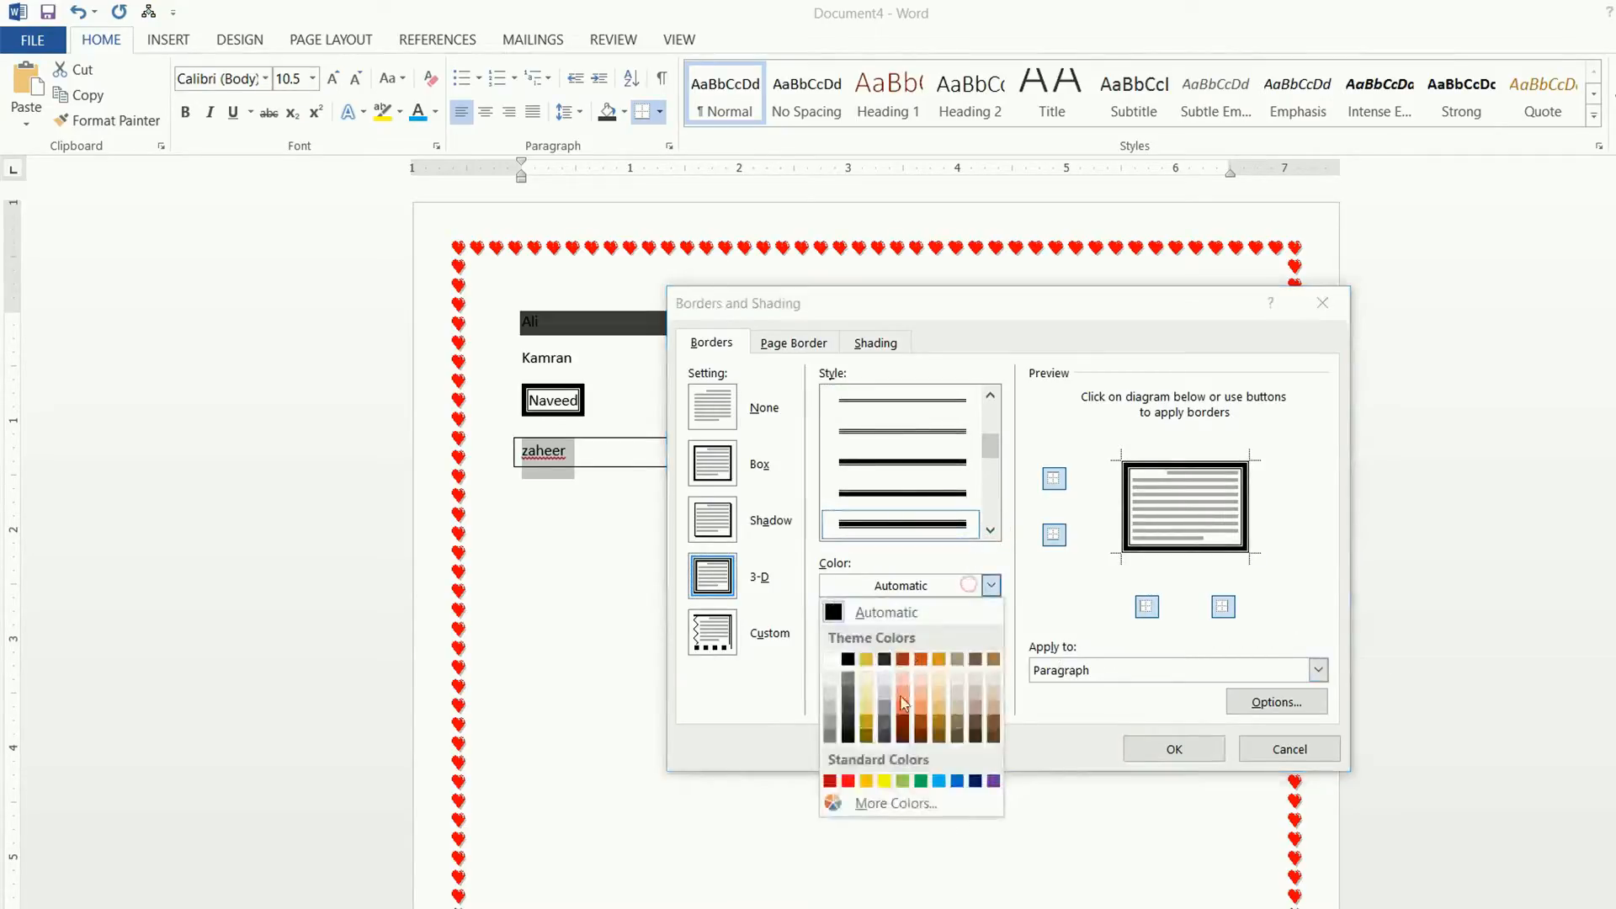
click(938, 783)
click(1178, 751)
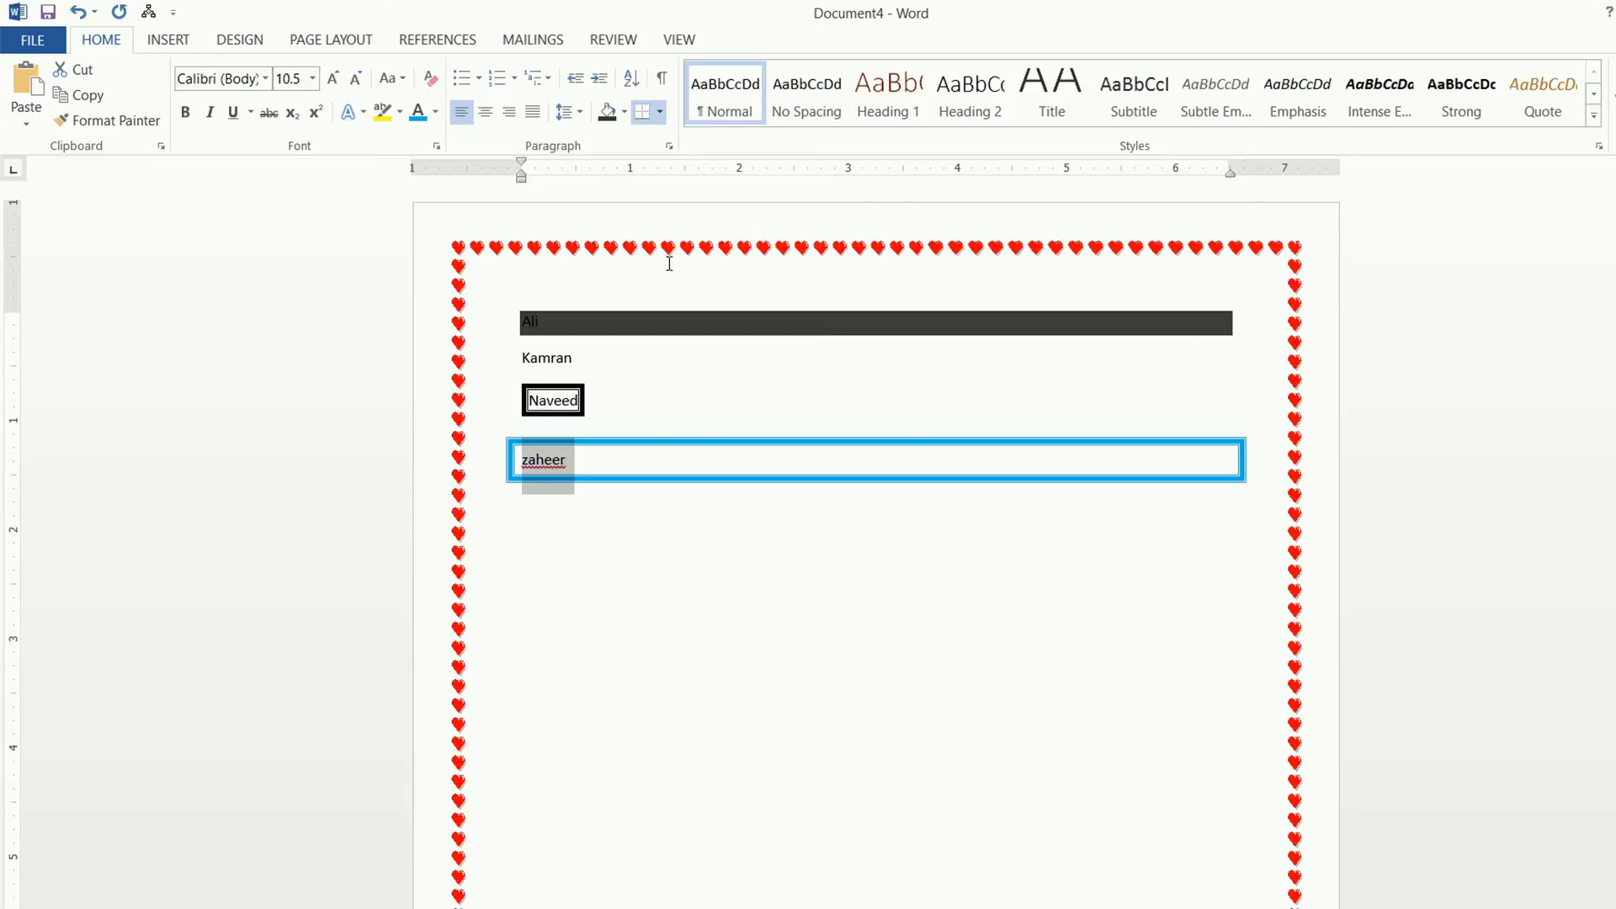
key(Right)
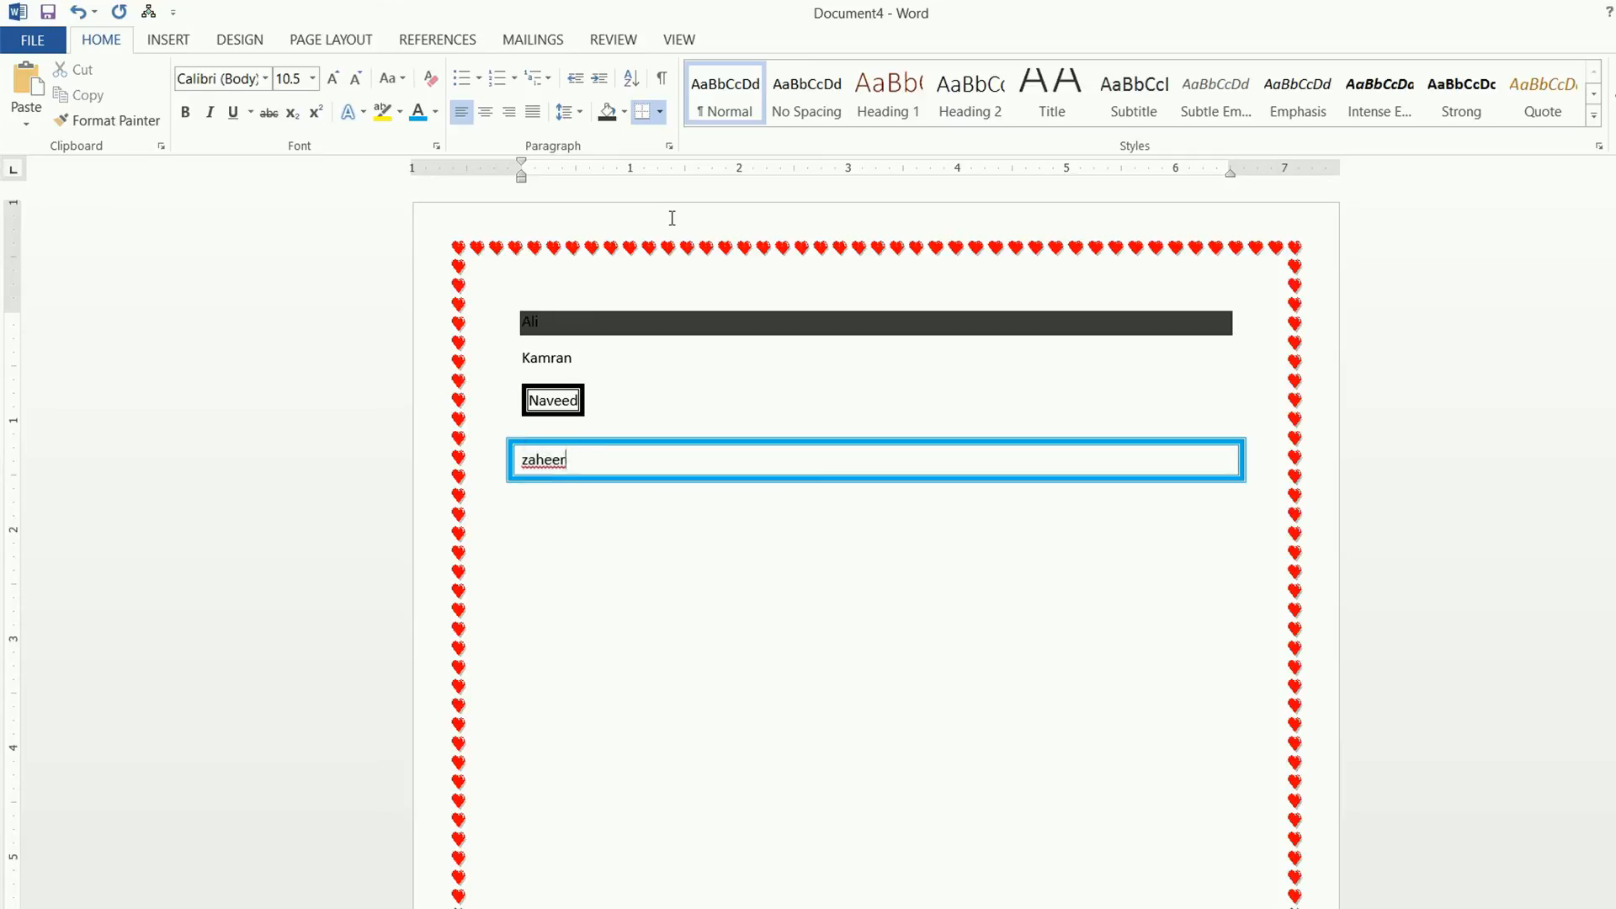